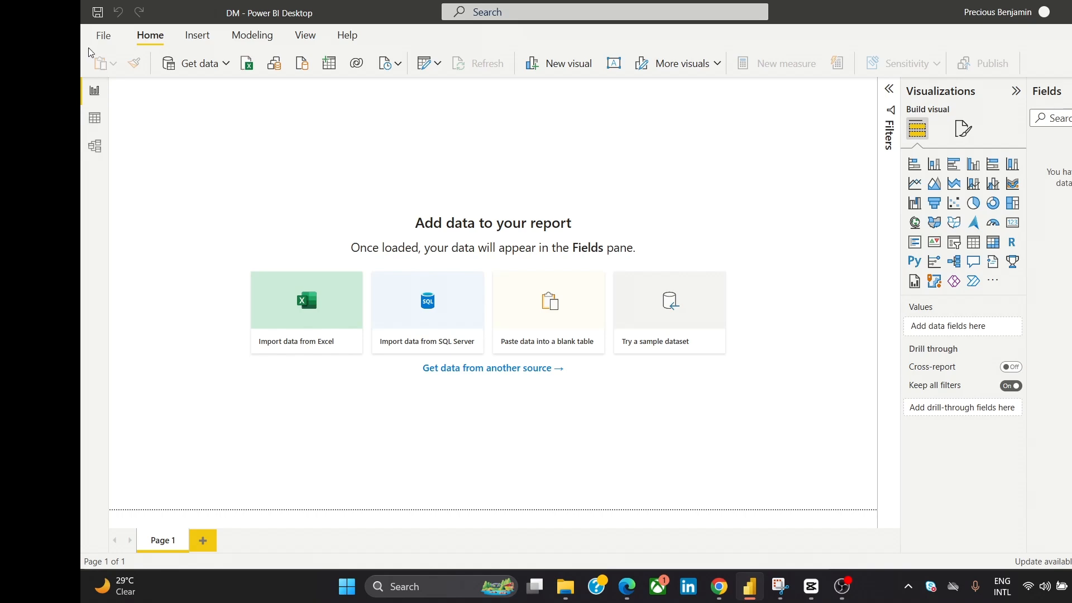
- Import the Financials CSV file from the archive (24) folder and open it for transformation in Power Query Editor
{"action": "left_click", "coordinate": [104, 38]}
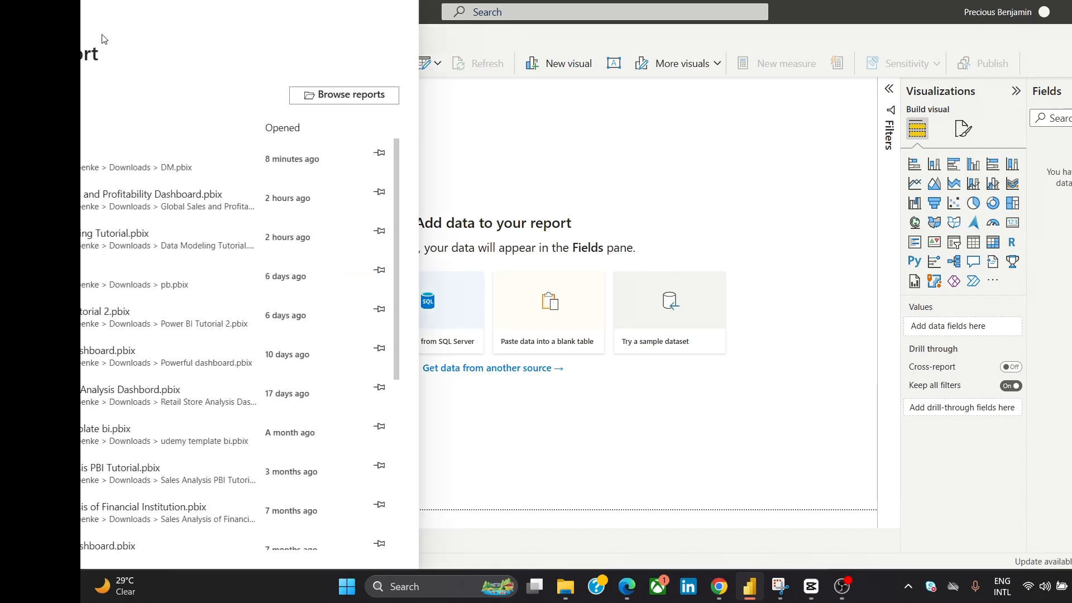
{"action": "left_click", "coordinate": [132, 152]}
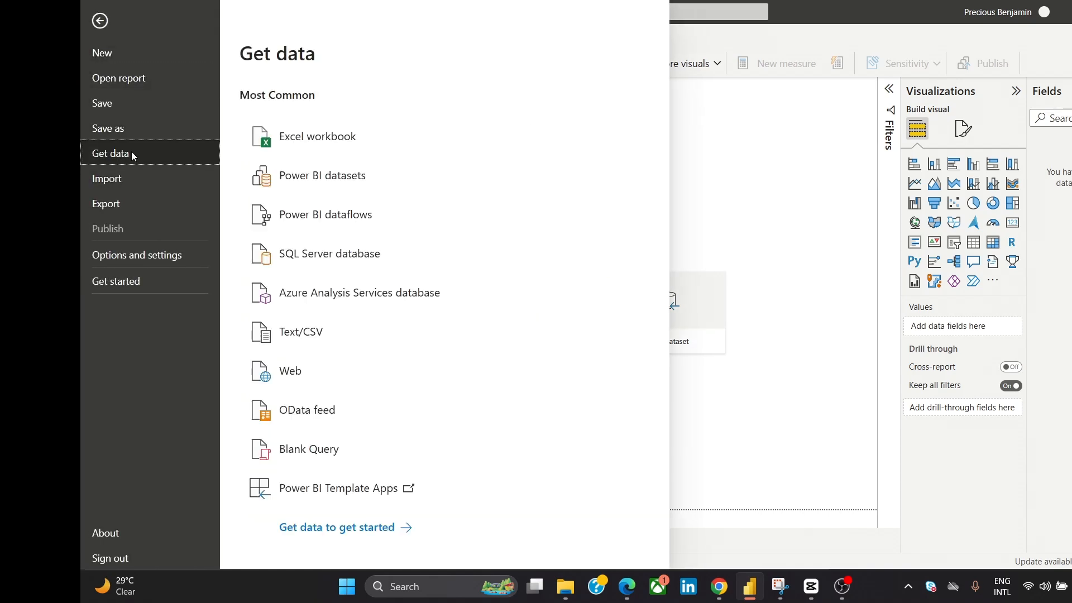
{"action": "left_click", "coordinate": [421, 340]}
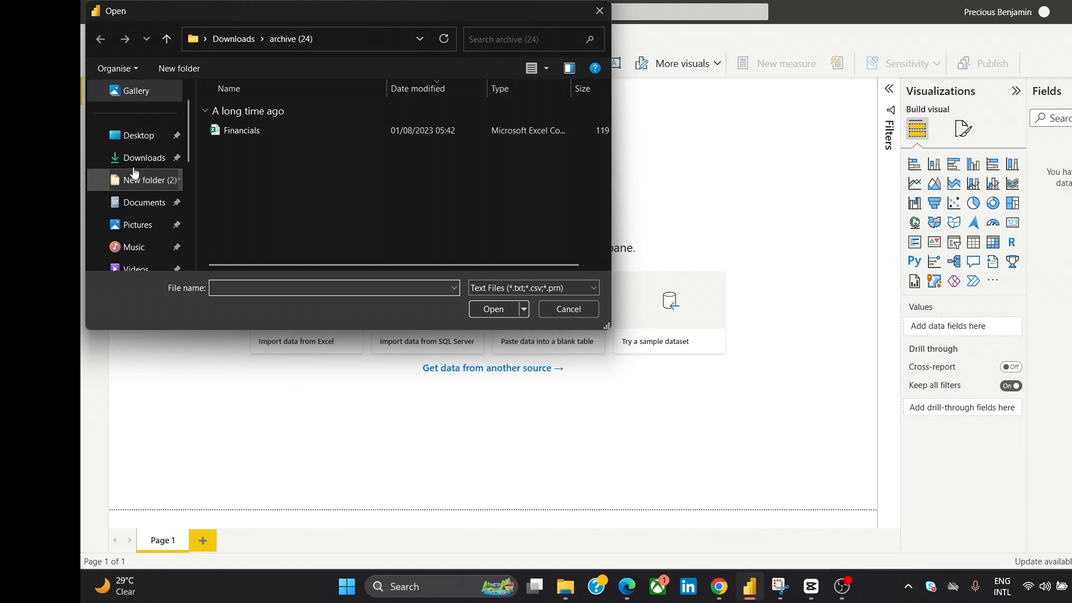
{"action": "left_click", "coordinate": [249, 134]}
{"action": "left_click", "coordinate": [492, 314]}
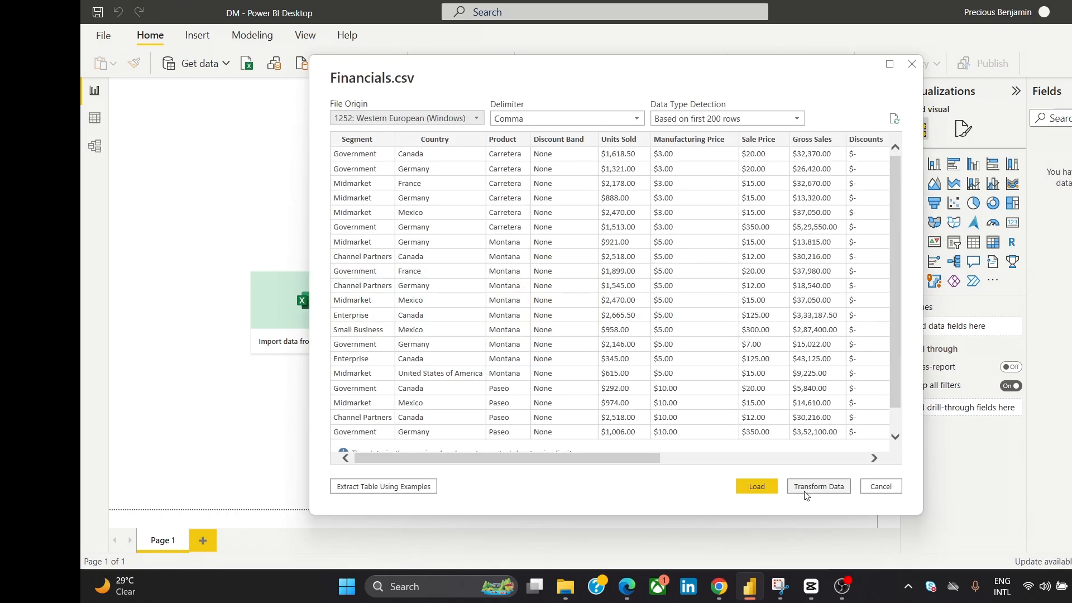
{"action": "left_click", "coordinate": [806, 488]}
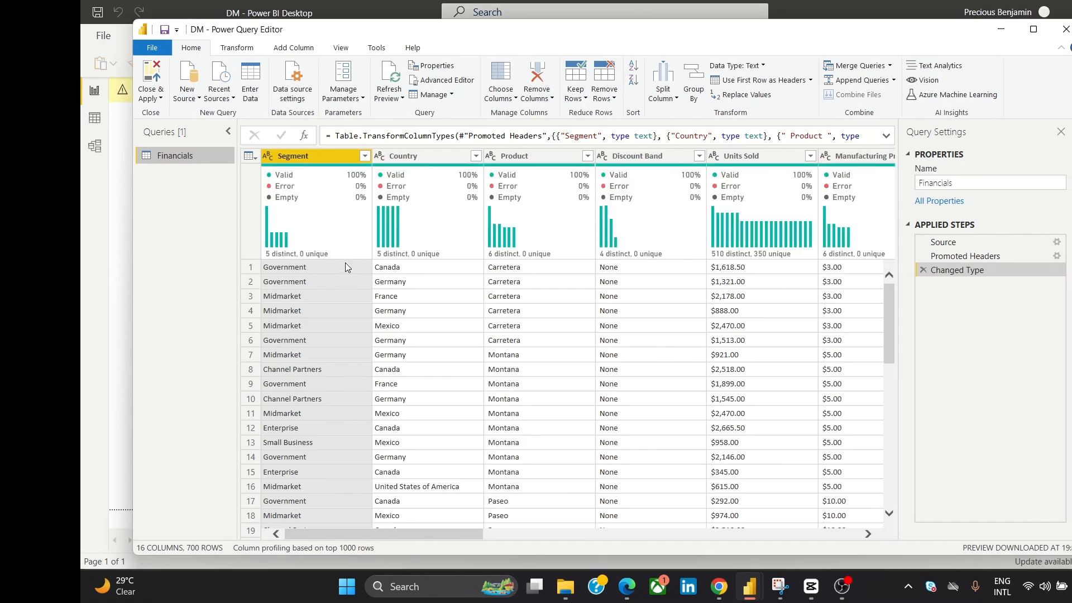
- Replace "$-" with 0 in the Units Sold, Manufacturing Price, Sale Price, Gross Sales, Discounts, Sales and COGS columns
{"action": "left_click_drag", "start_coordinate": [313, 535], "coordinate": [426, 545]}
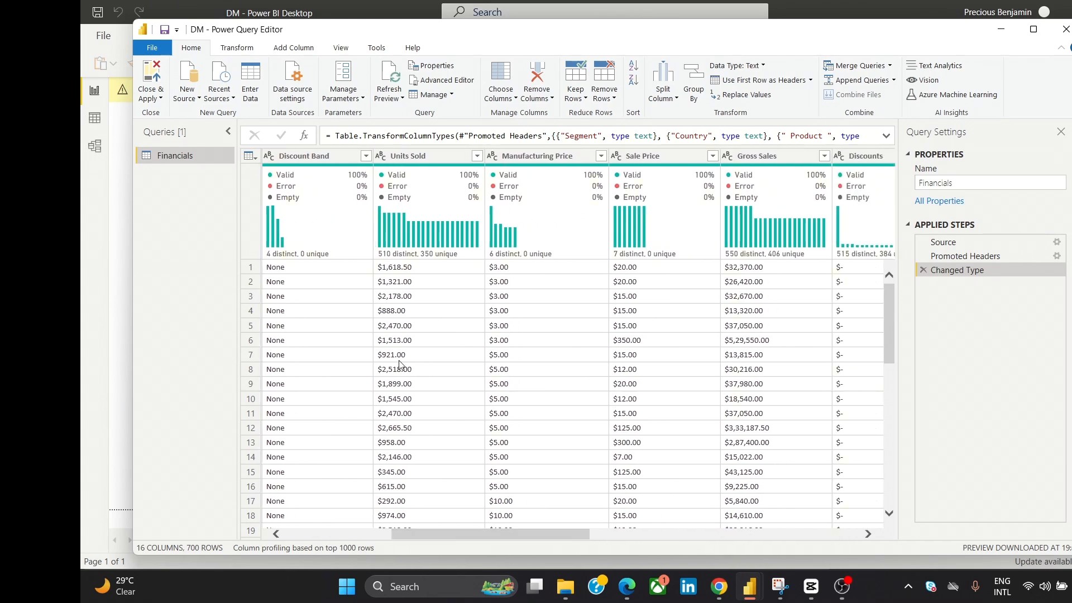
{"action": "left_click", "coordinate": [409, 158]}
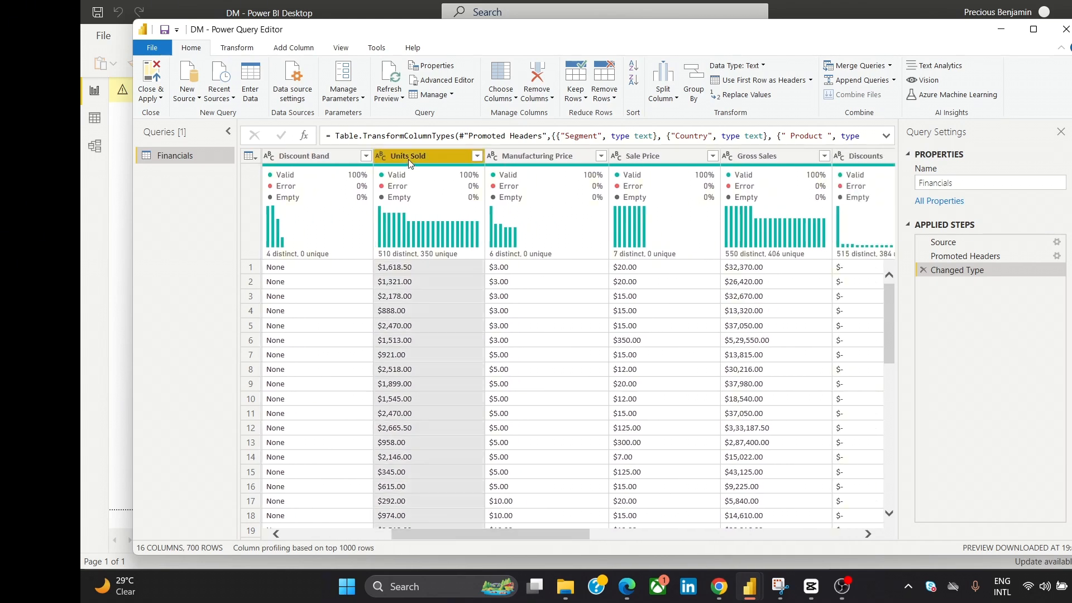
{"action": "left_click", "coordinate": [536, 158], "text": "ctrl"}
{"action": "left_click", "coordinate": [639, 159], "text": "ctrl"}
{"action": "left_click", "coordinate": [755, 158], "text": "ctrl"}
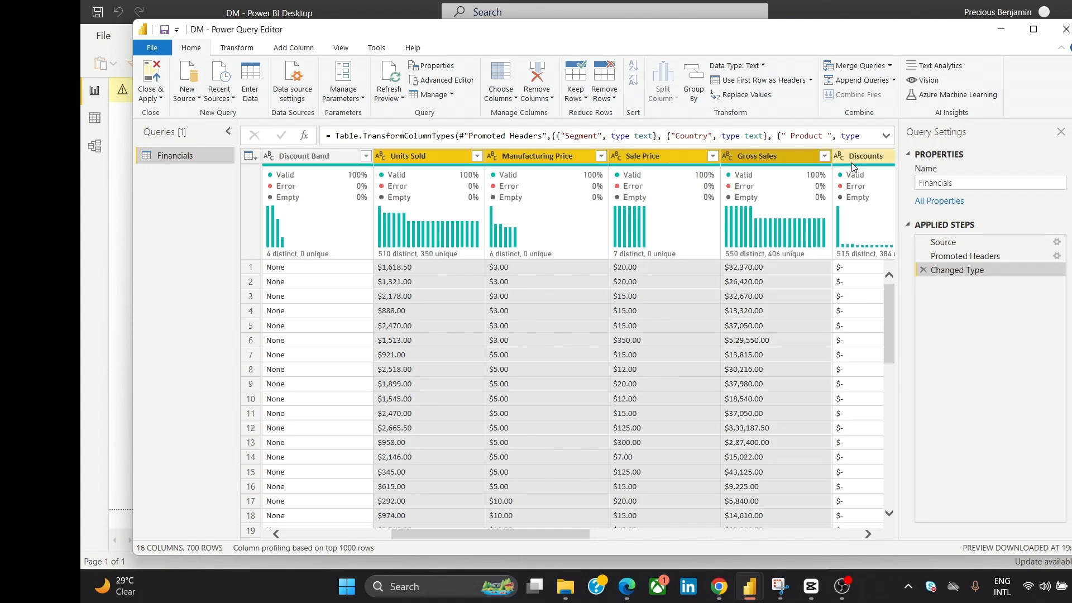
{"action": "left_click", "coordinate": [855, 162], "text": "ctrl"}
{"action": "left_click_drag", "start_coordinate": [501, 533], "coordinate": [580, 554]}
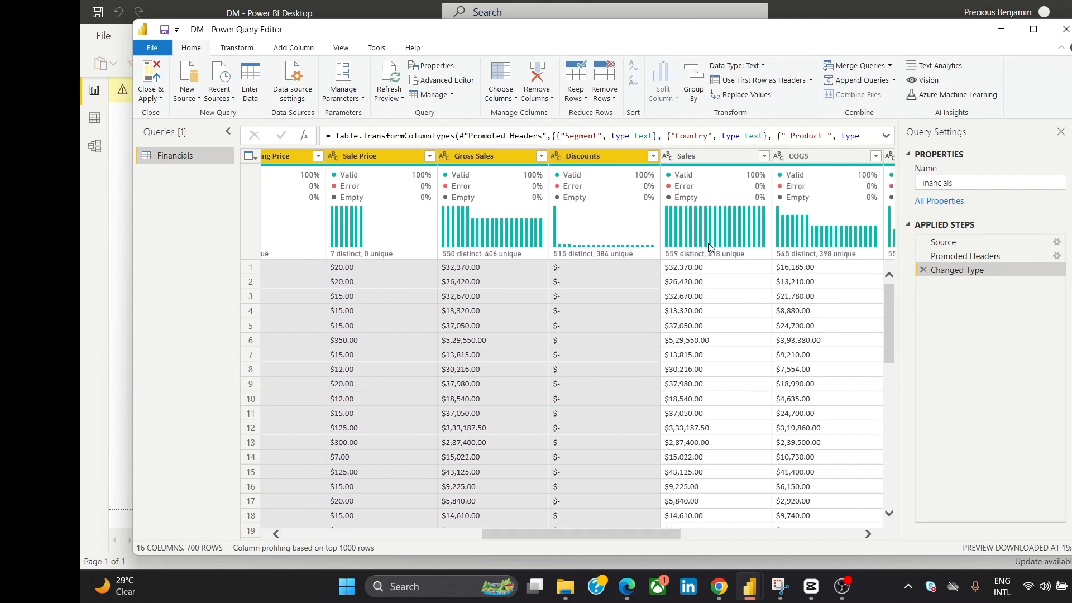
{"action": "left_click", "coordinate": [754, 161], "text": "ctrl"}
{"action": "left_click", "coordinate": [810, 158], "text": "ctrl"}
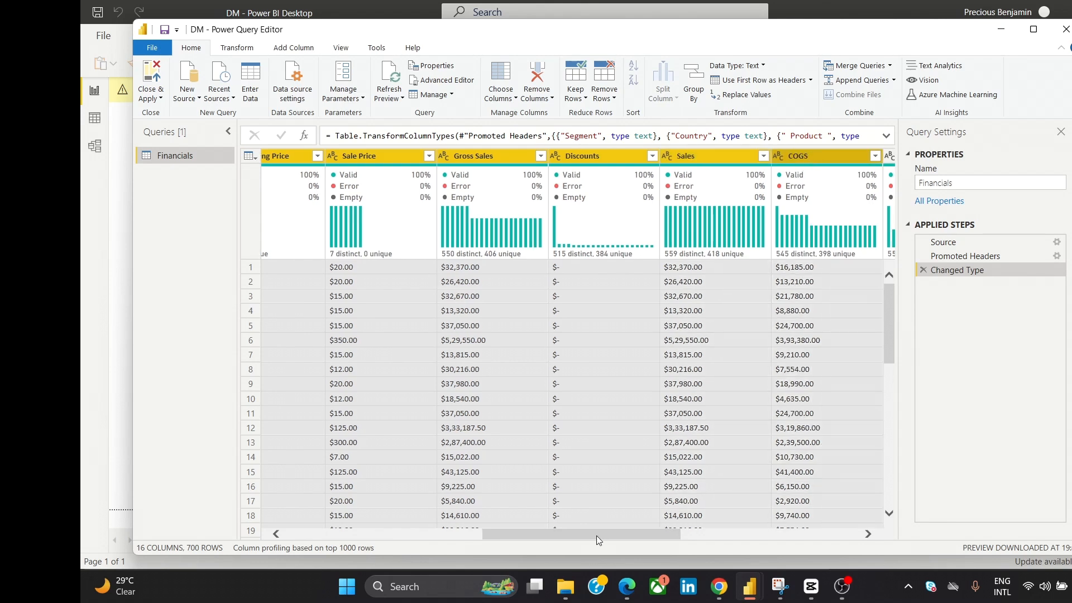
{"action": "left_click_drag", "start_coordinate": [596, 535], "coordinate": [631, 536]}
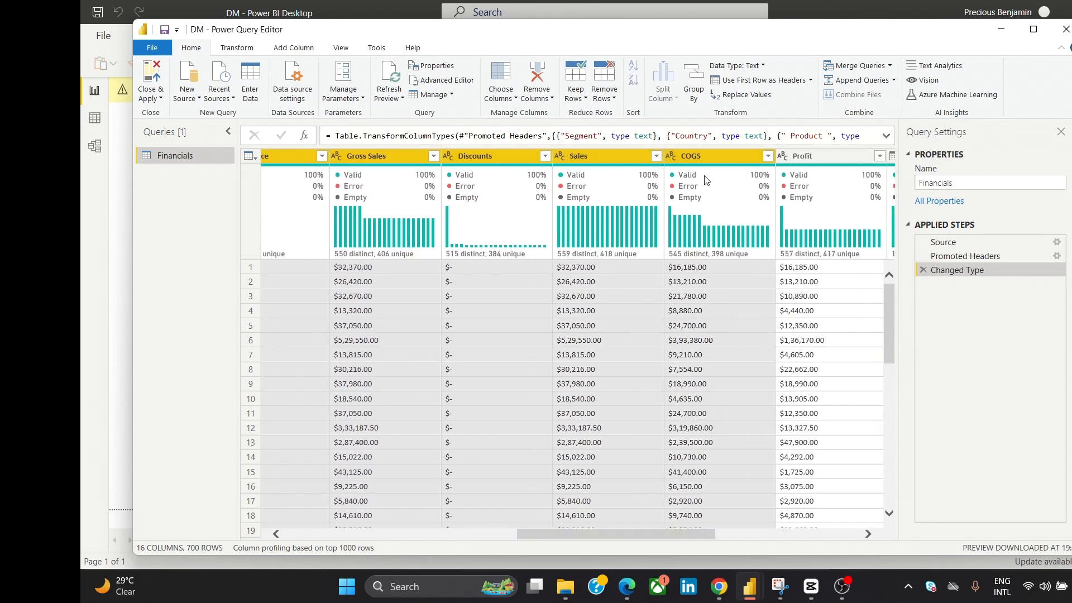
{"action": "right_click", "coordinate": [696, 157]}
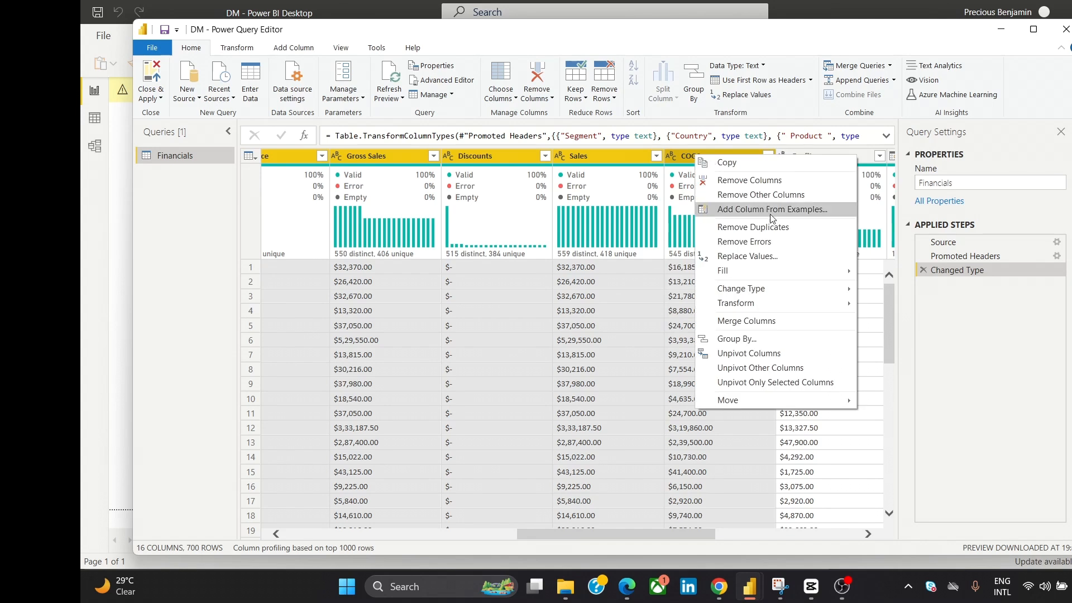
{"action": "left_click", "coordinate": [773, 251]}
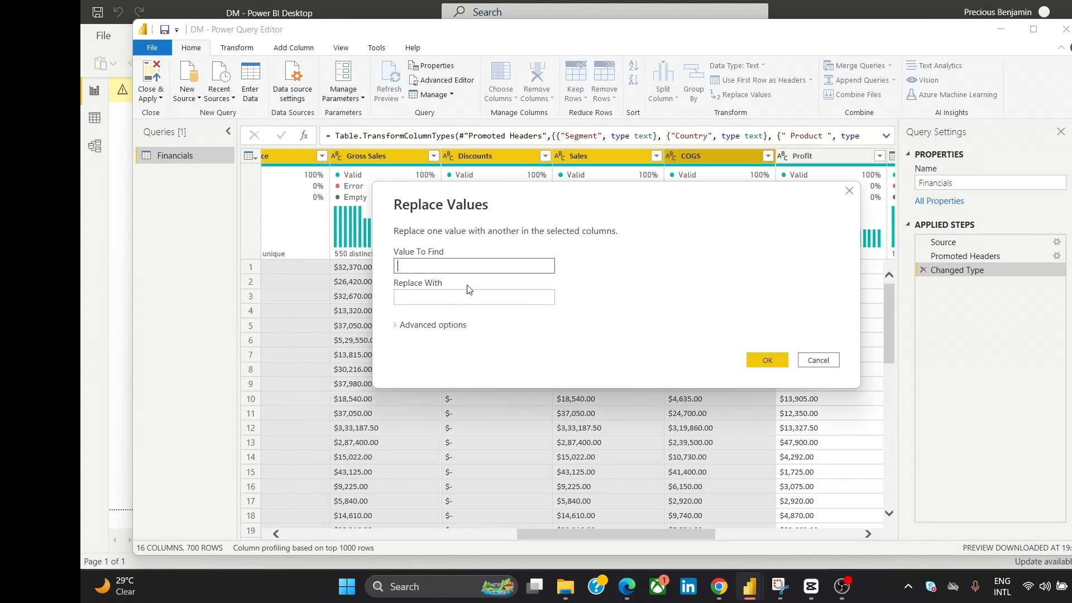
{"action": "type", "text": "$-"}
{"action": "left_click", "coordinate": [477, 300]}
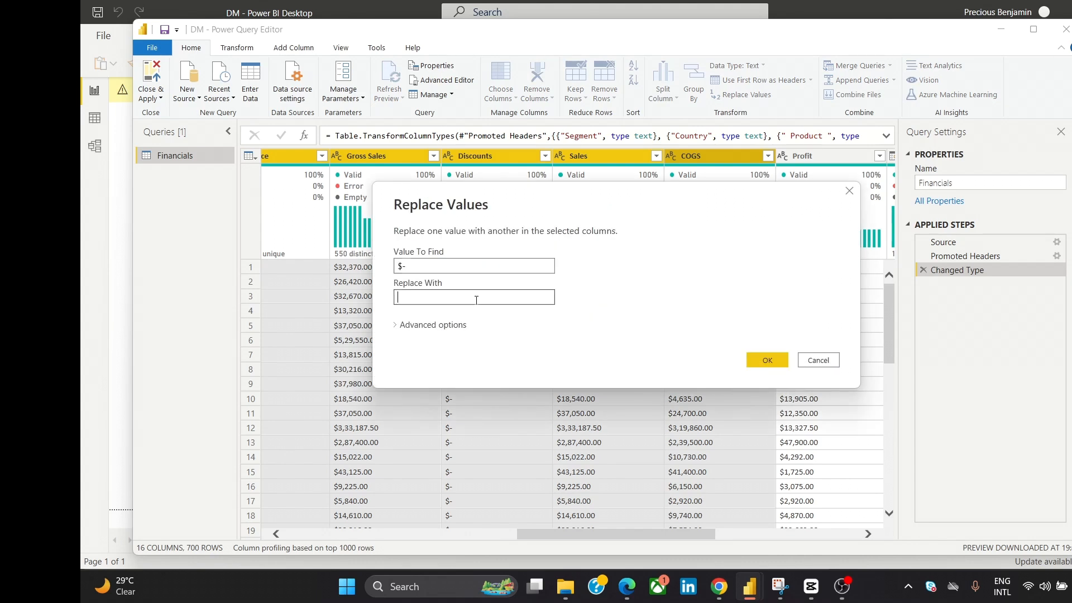
{"action": "left_click", "coordinate": [747, 363]}
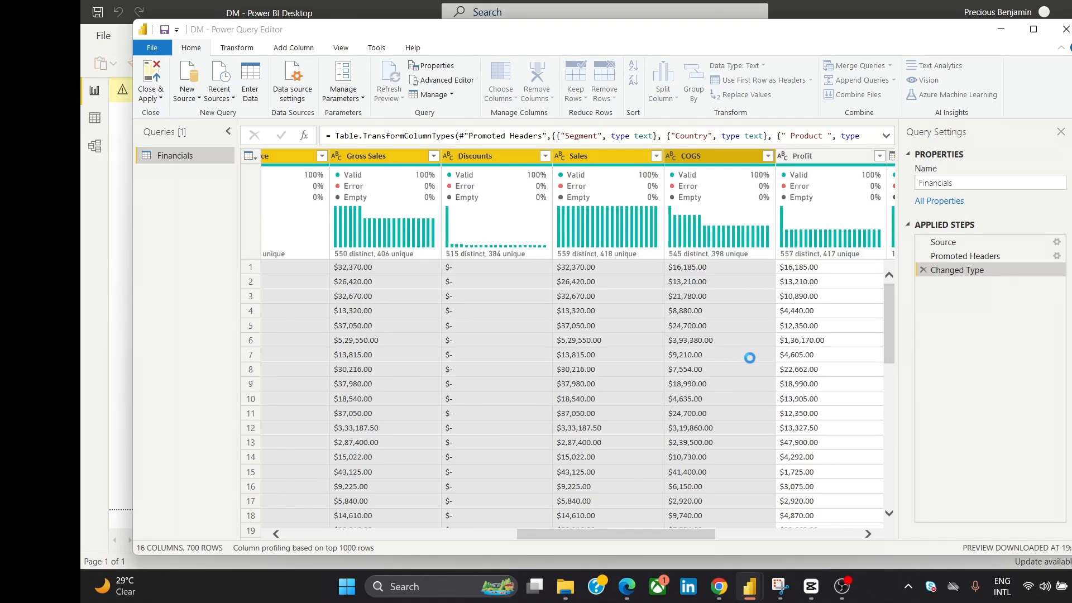
- Strip the "$" sign from the selected Units Sold to COGS columns by replacing it with nothing
{"action": "right_click", "coordinate": [586, 156]}
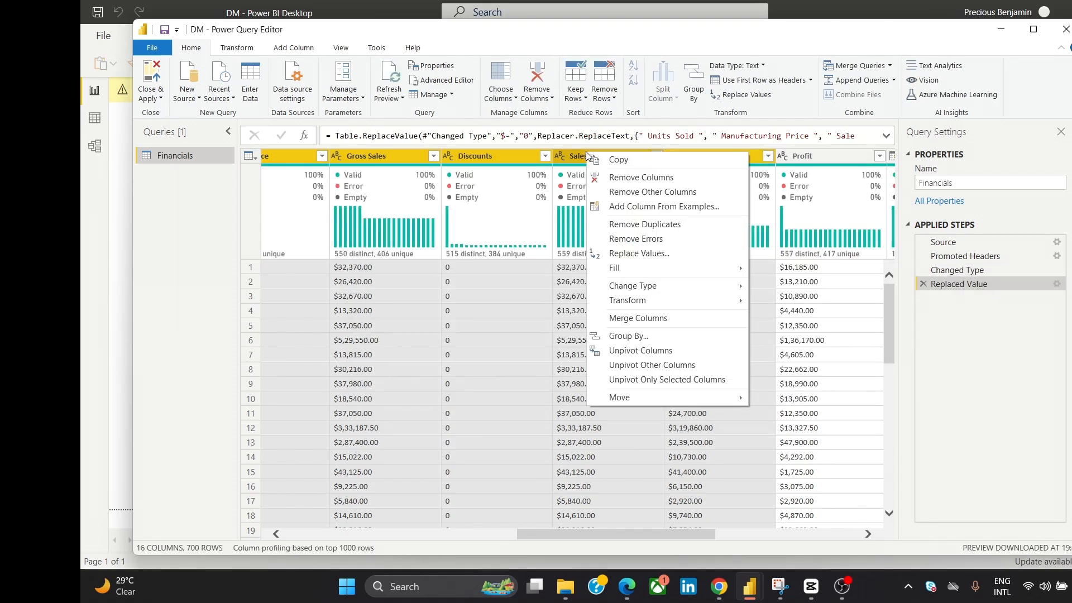
{"action": "left_click", "coordinate": [655, 257]}
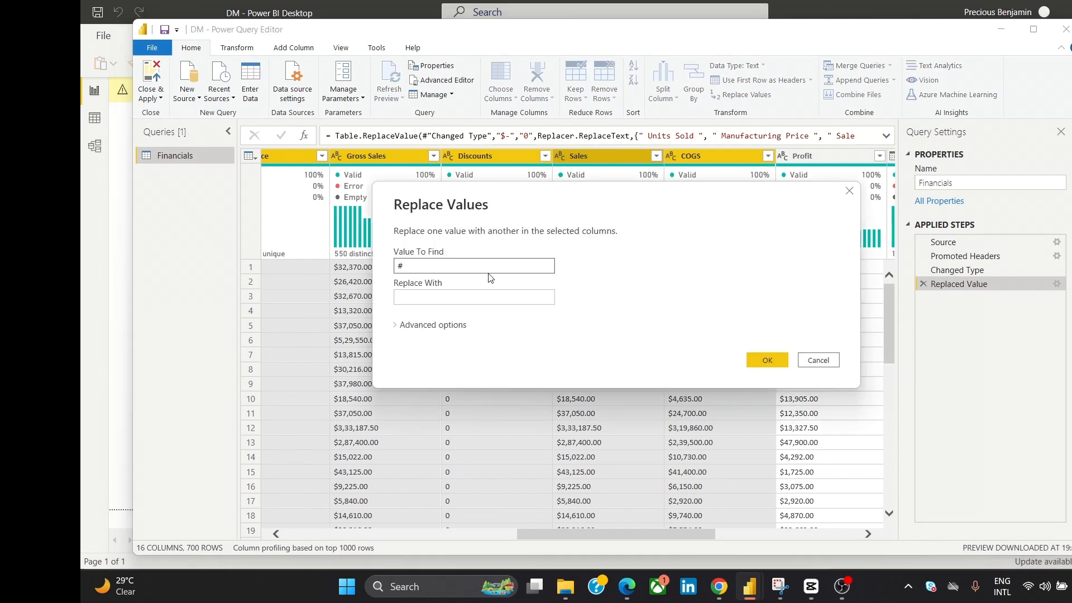
{"action": "type", "text": "$"}
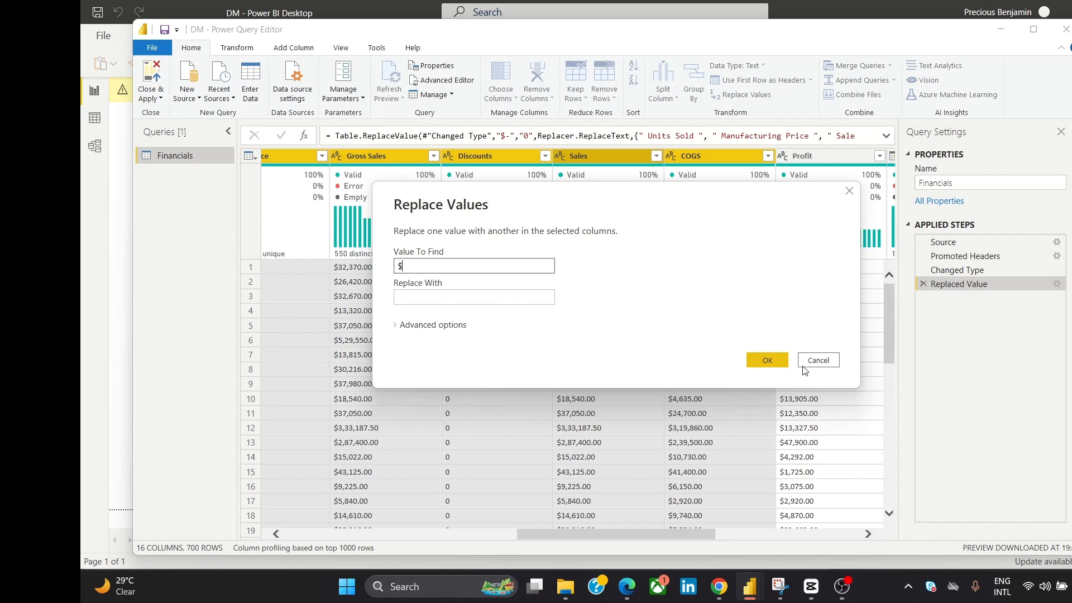
{"action": "left_click", "coordinate": [765, 359]}
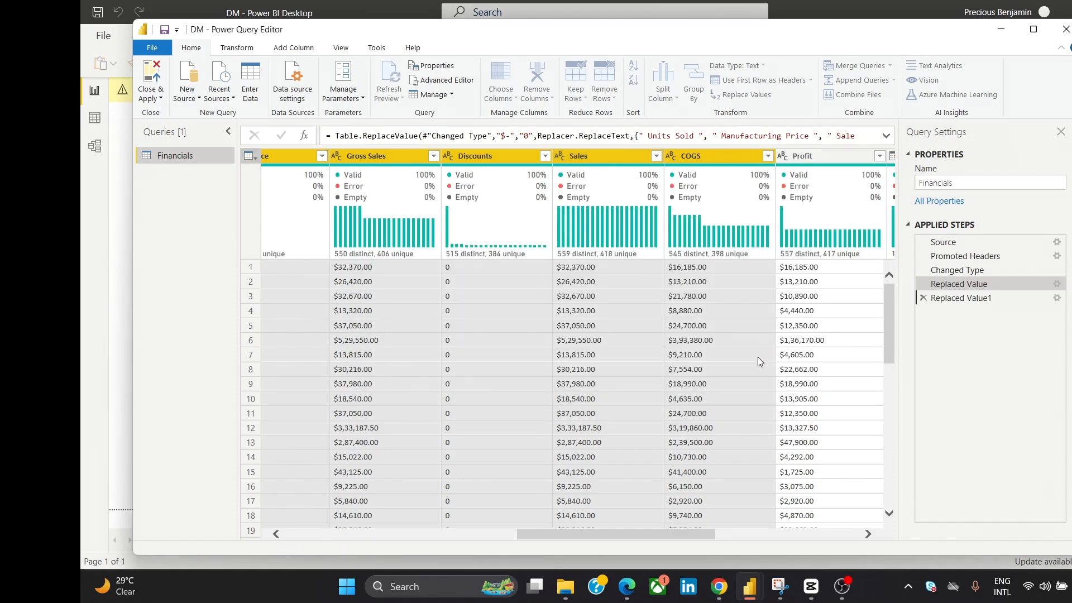
- Remove the commas from the selected Units Sold to COGS columns by replacing them with an empty value
{"action": "right_click", "coordinate": [578, 161]}
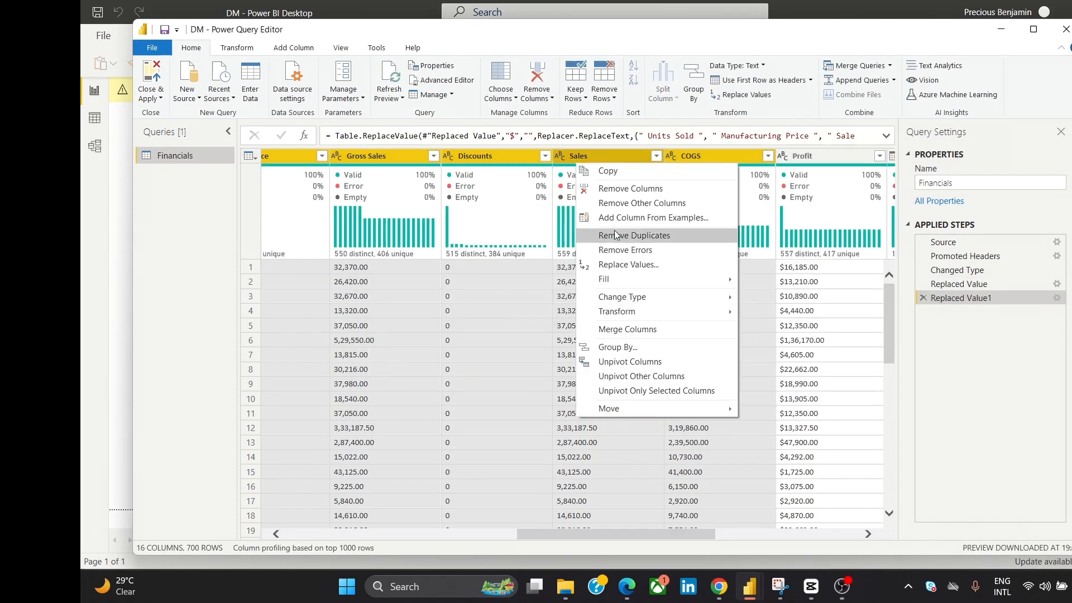
{"action": "left_click", "coordinate": [628, 266]}
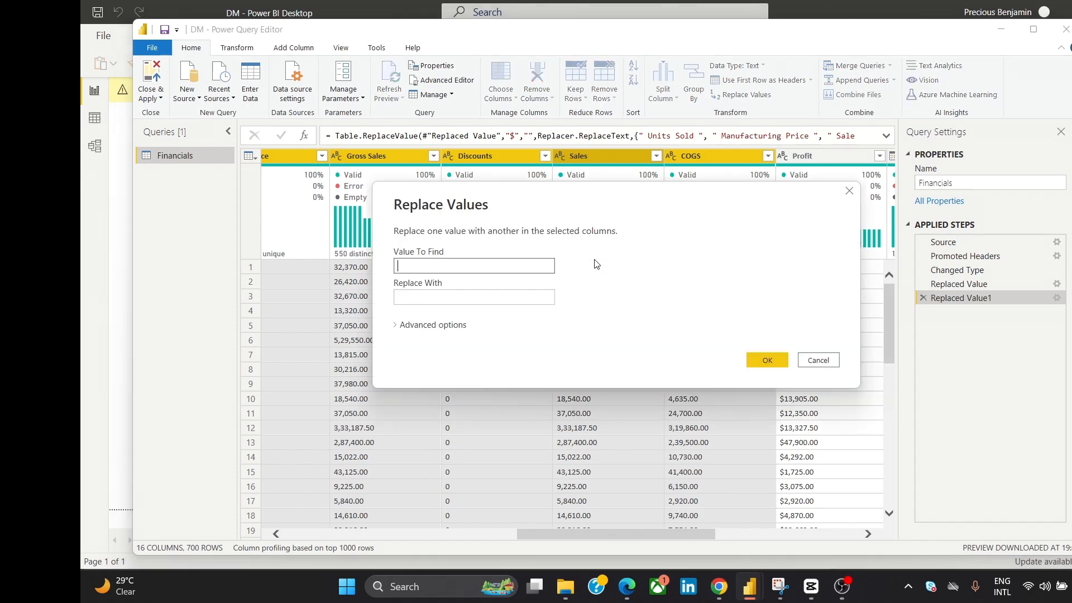
{"action": "type", "text": ","}
{"action": "left_click", "coordinate": [765, 360]}
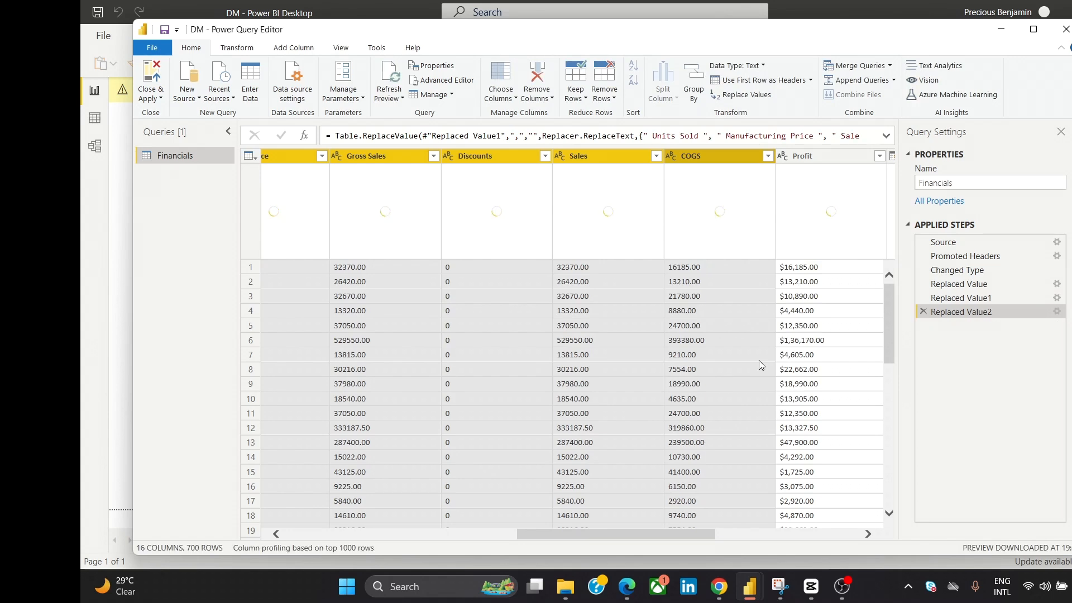
- Change the data type of the selected Units Sold to COGS columns to Decimal Number
{"action": "right_click", "coordinate": [587, 159]}
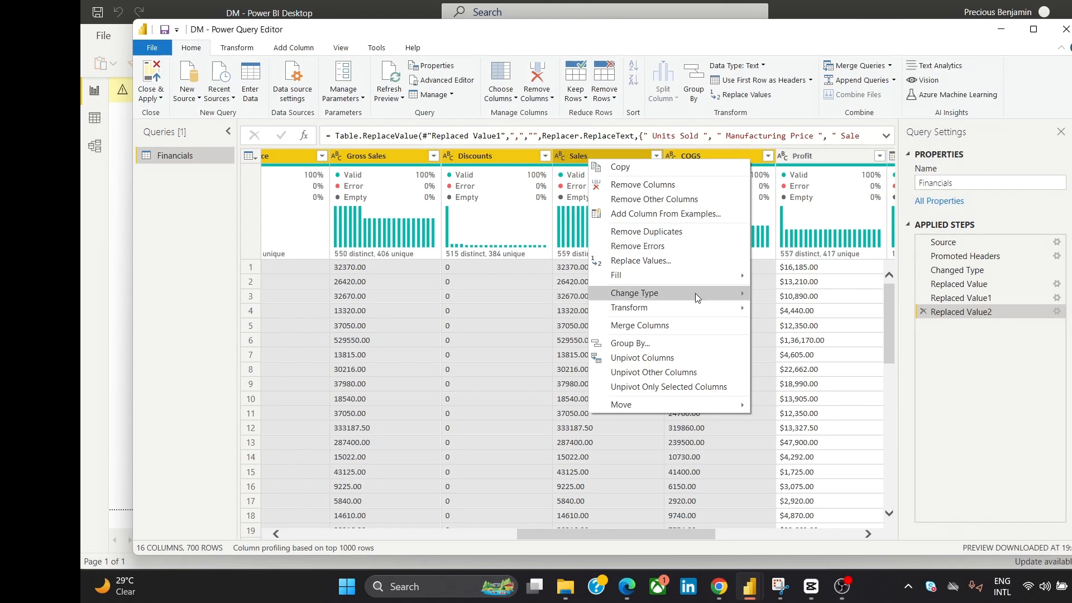
{"action": "mouse_move", "coordinate": [695, 293]}
{"action": "left_click", "coordinate": [844, 294]}
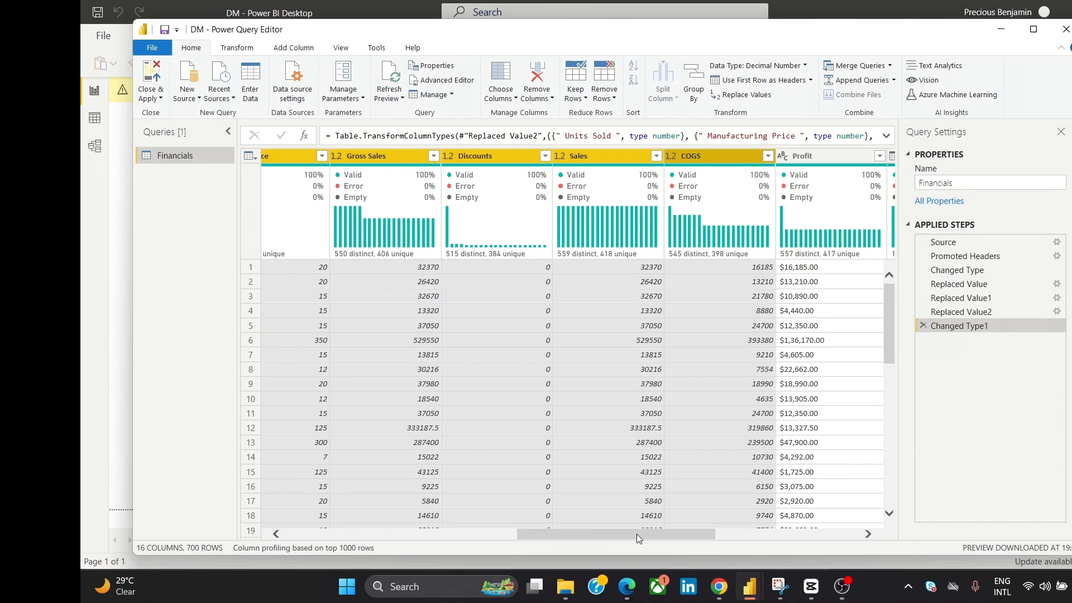
- Replace "-" with 0 in the Profit column
{"action": "left_click_drag", "start_coordinate": [637, 533], "coordinate": [733, 531]}
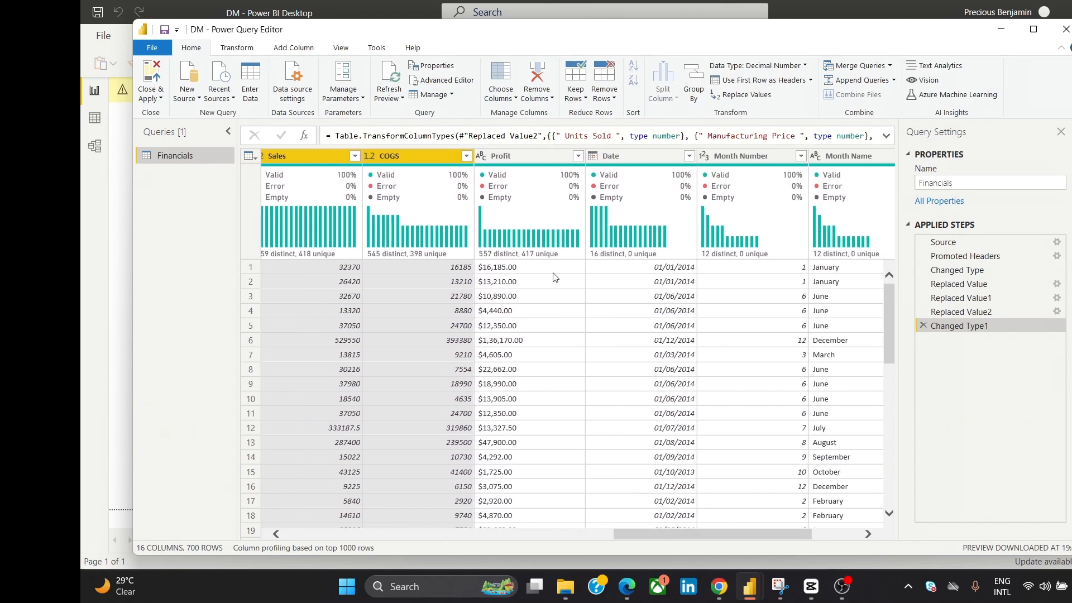
{"action": "left_click", "coordinate": [558, 159]}
{"action": "right_click", "coordinate": [558, 160]}
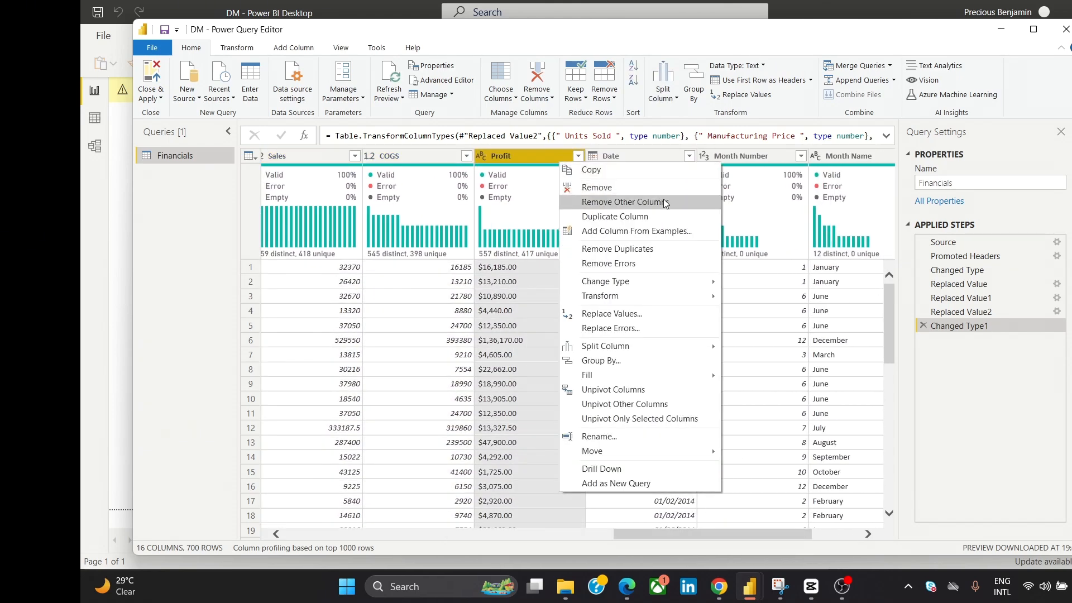
{"action": "left_click", "coordinate": [625, 310]}
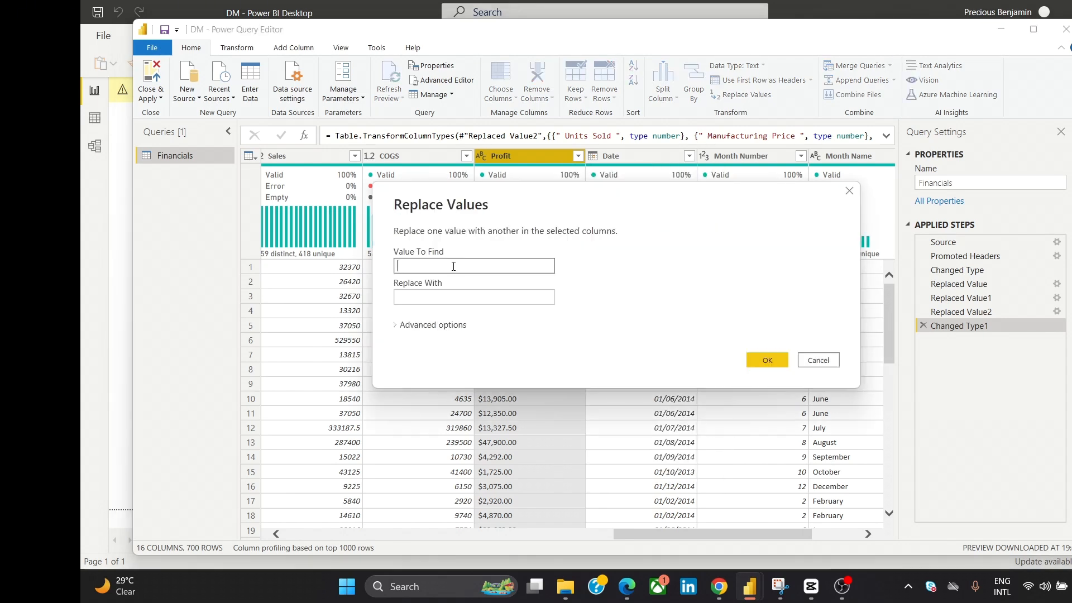
{"action": "type", "text": "-"}
{"action": "left_click", "coordinate": [444, 299]}
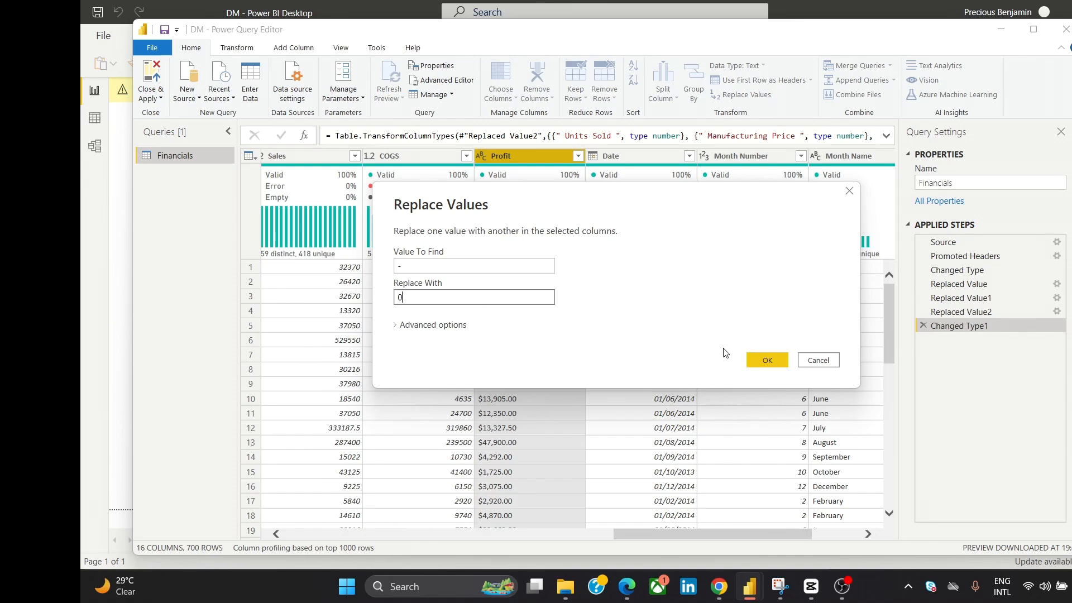
{"action": "left_click", "coordinate": [773, 360]}
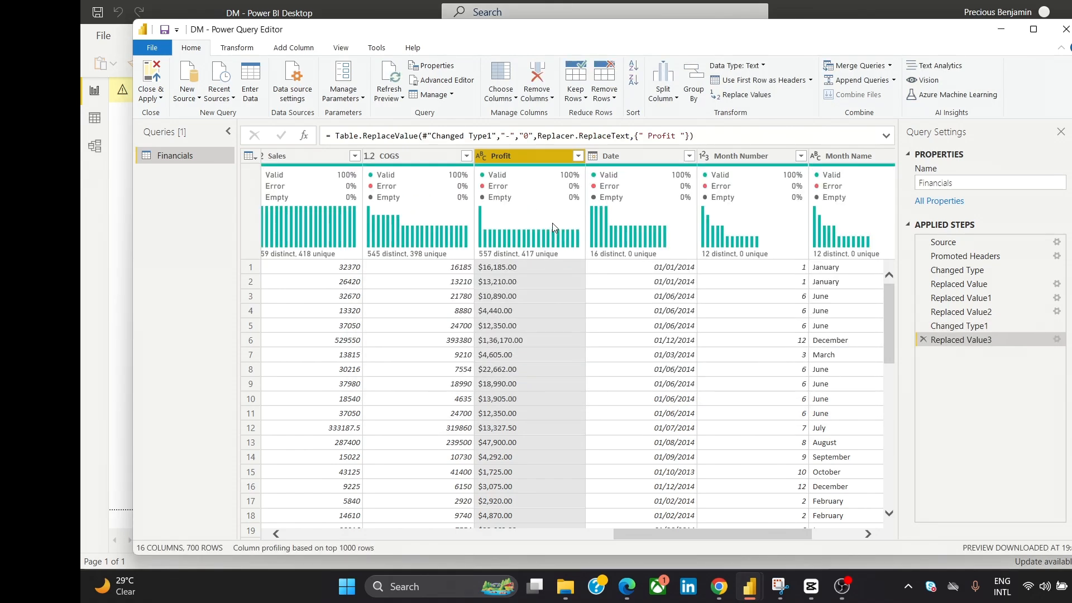
- Delete the Profit column's last value replacement from the query's applied steps
{"action": "right_click", "coordinate": [545, 163]}
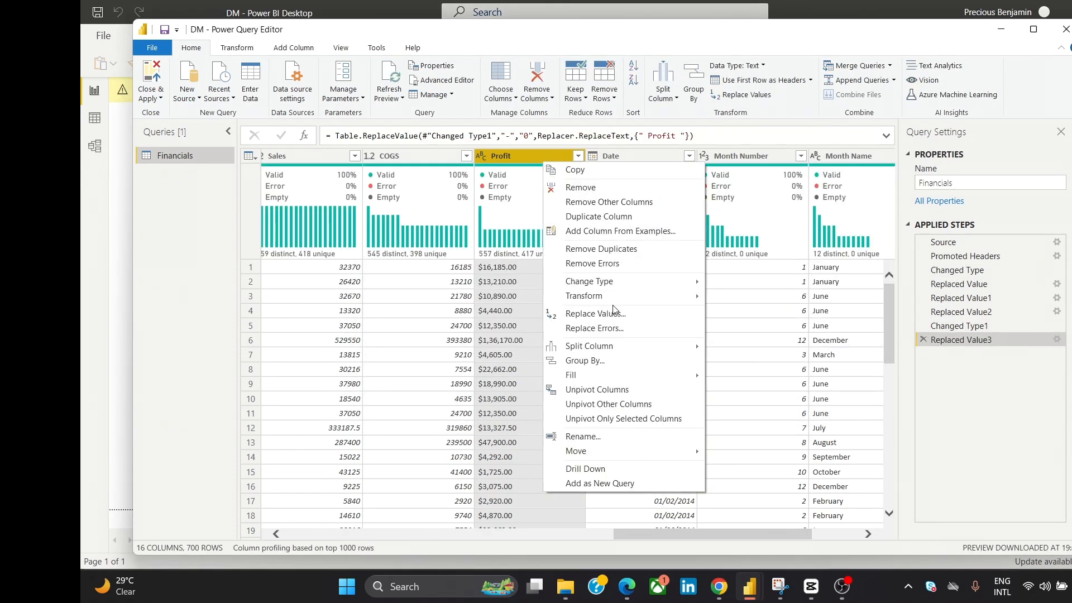
{"action": "key", "text": "Escape"}
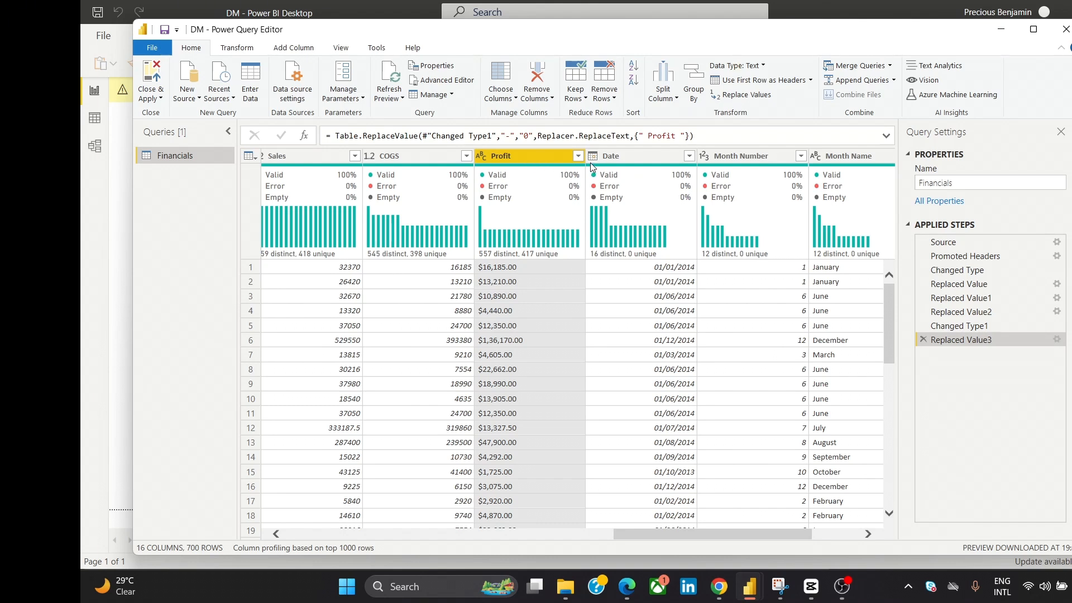
{"action": "left_click", "coordinate": [923, 341]}
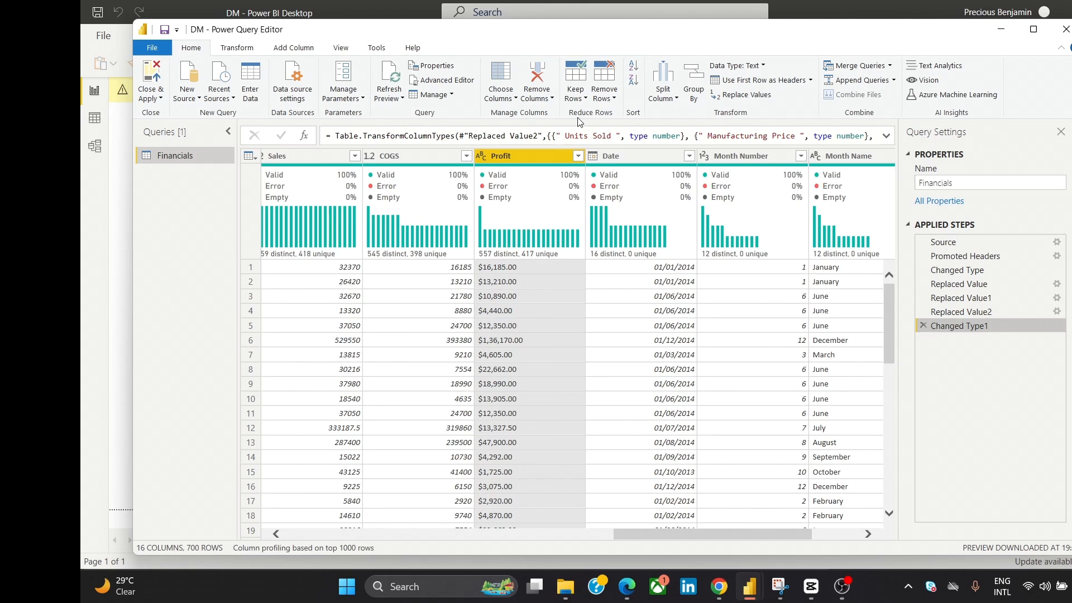
- Strip the "$" sign from the Profit column by replacing it with an empty value
{"action": "right_click", "coordinate": [544, 160]}
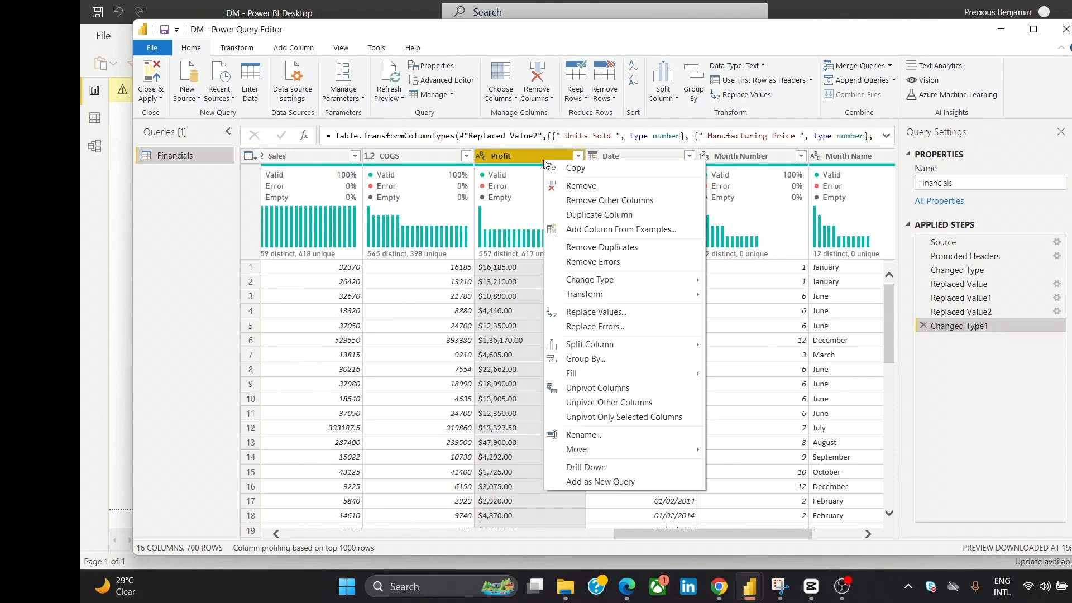
{"action": "left_click", "coordinate": [657, 313]}
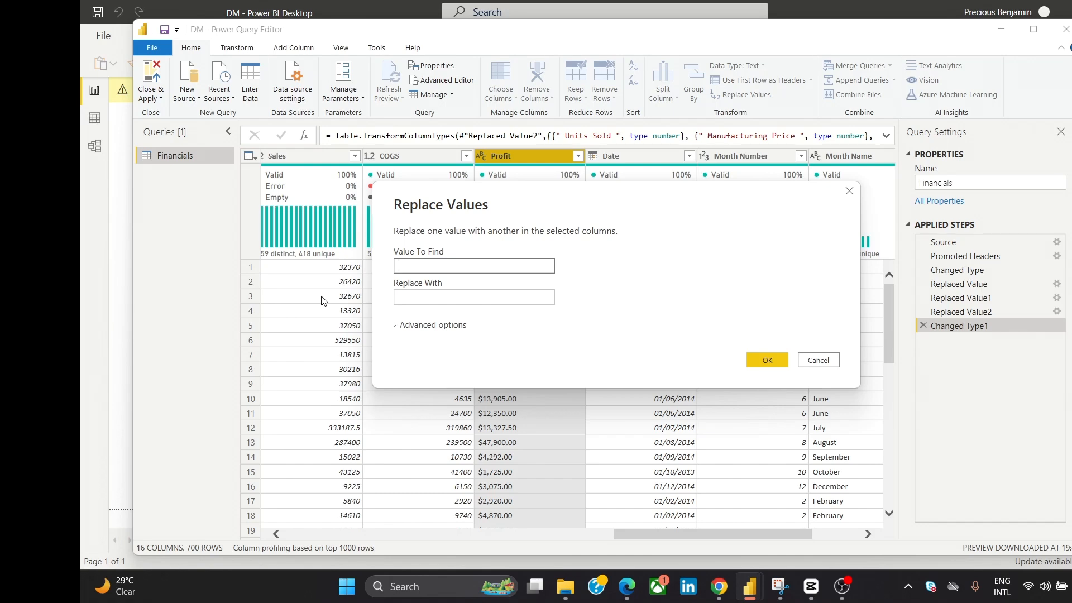
{"action": "type", "text": "$"}
{"action": "left_click", "coordinate": [755, 361]}
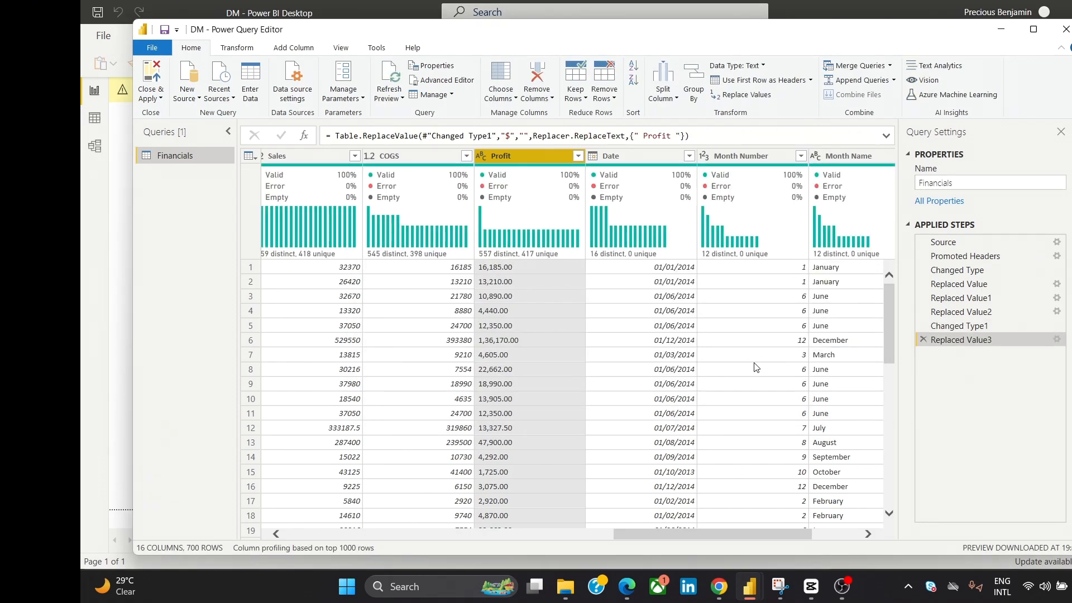
- Strip the commas from the Profit column by replacing "," with an empty value
{"action": "right_click", "coordinate": [535, 155]}
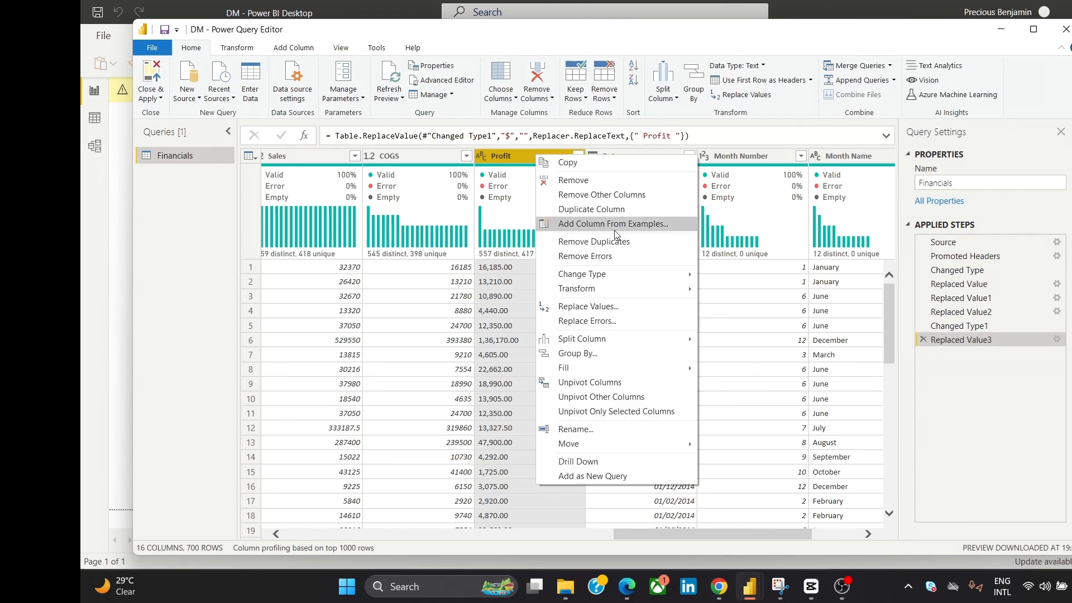
{"action": "left_click", "coordinate": [609, 310]}
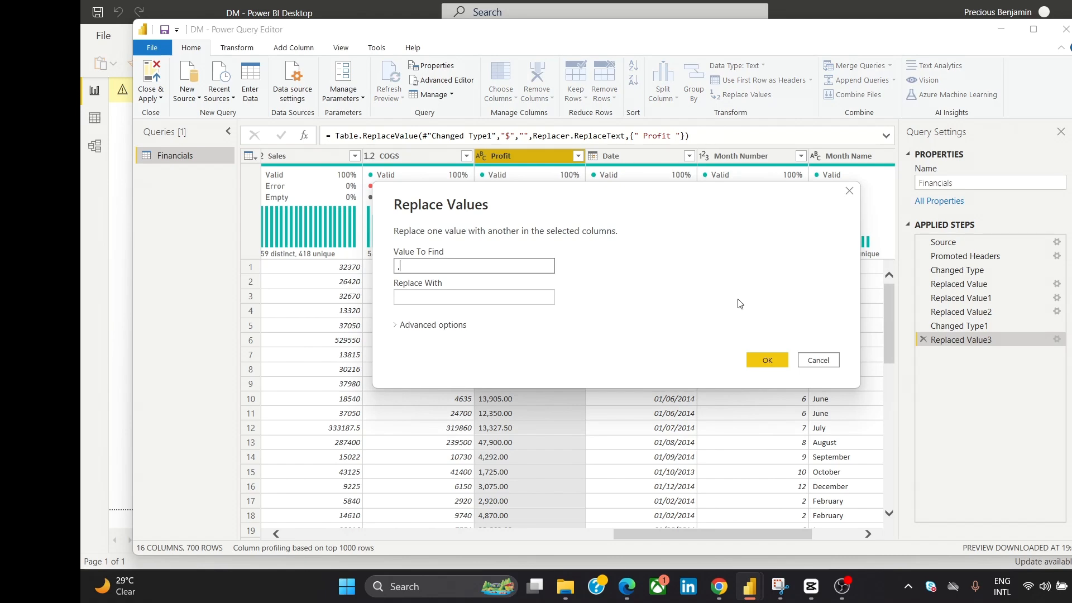
{"action": "left_click", "coordinate": [761, 356]}
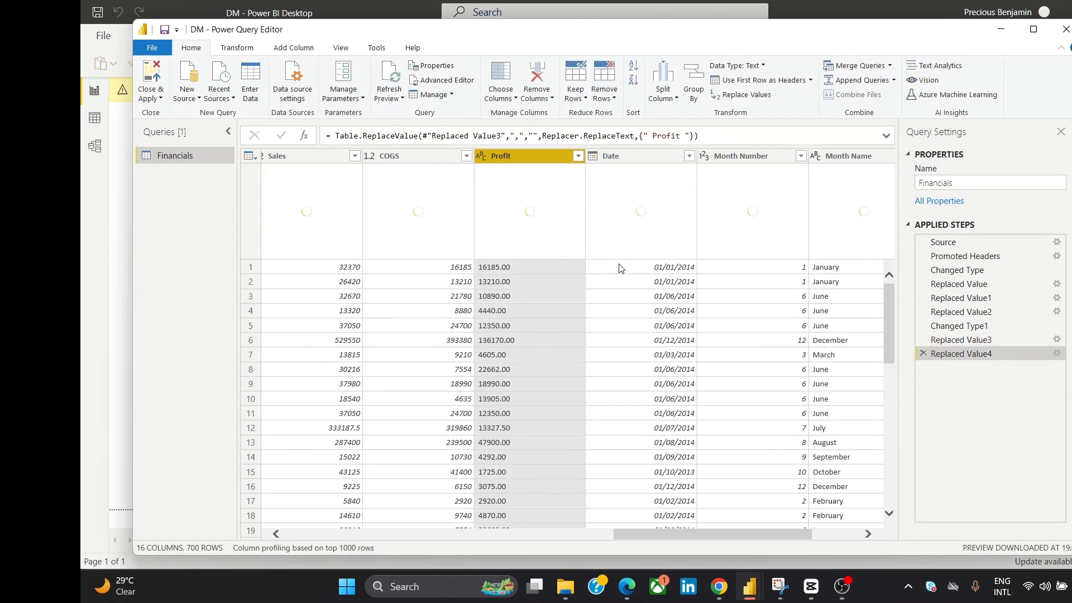
- Strip the opening parentheses from the Profit column by replacing "(" with an empty value
{"action": "right_click", "coordinate": [541, 160]}
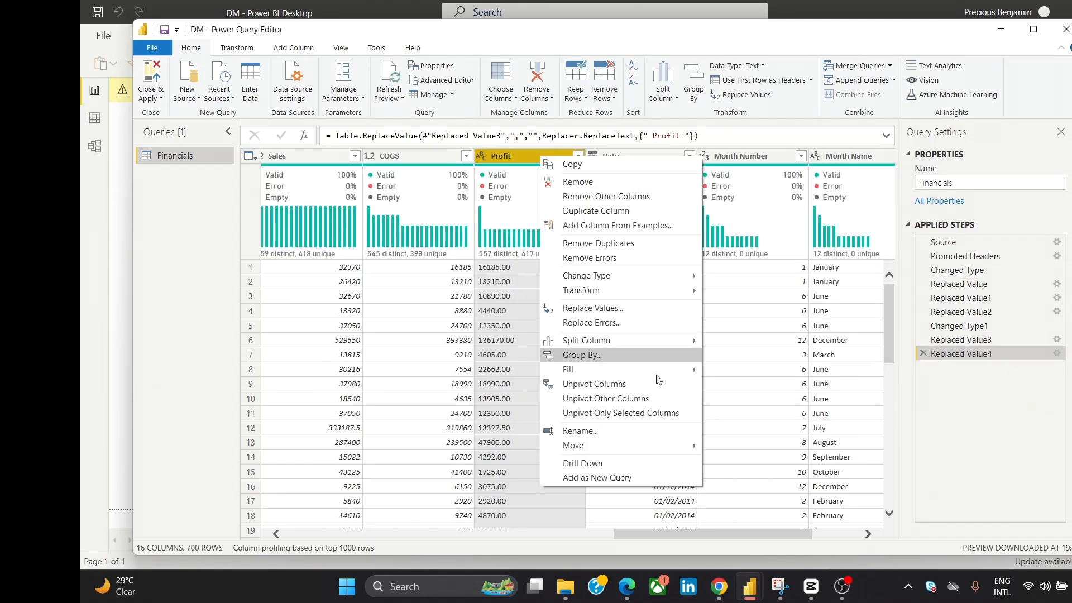
{"action": "left_click", "coordinate": [654, 308]}
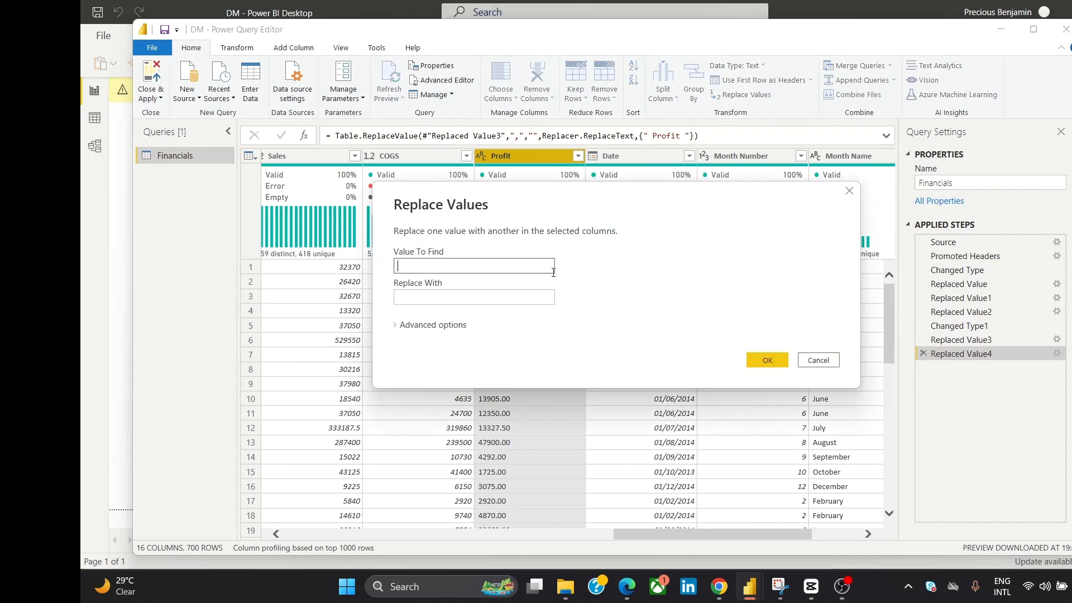
{"action": "type", "text": "("}
{"action": "left_click", "coordinate": [766, 360]}
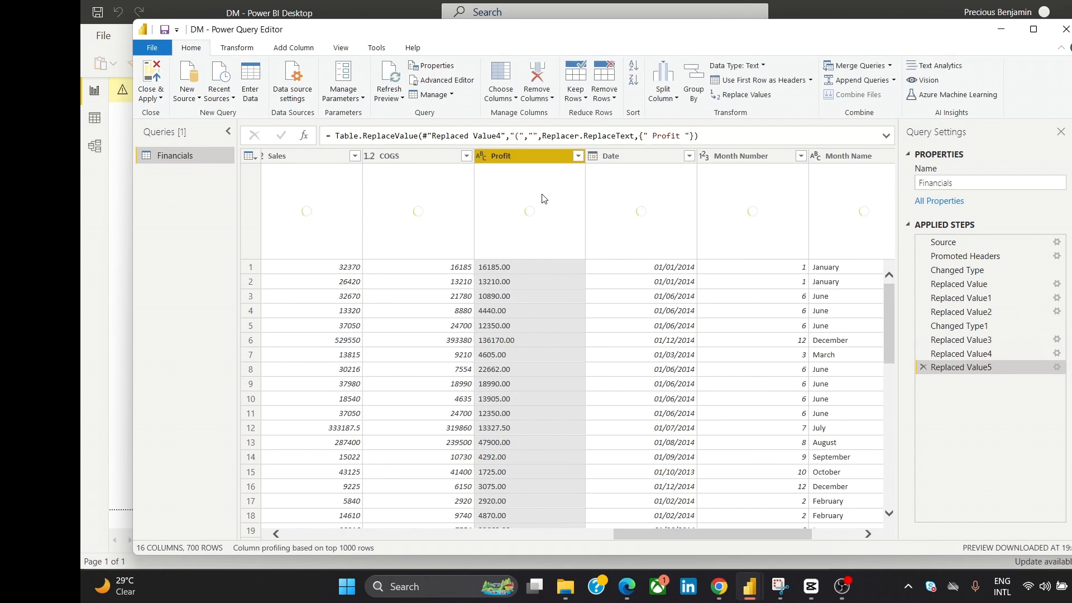
- Strip the closing parentheses from the Profit column by replacing ")" with an empty value
{"action": "right_click", "coordinate": [543, 157]}
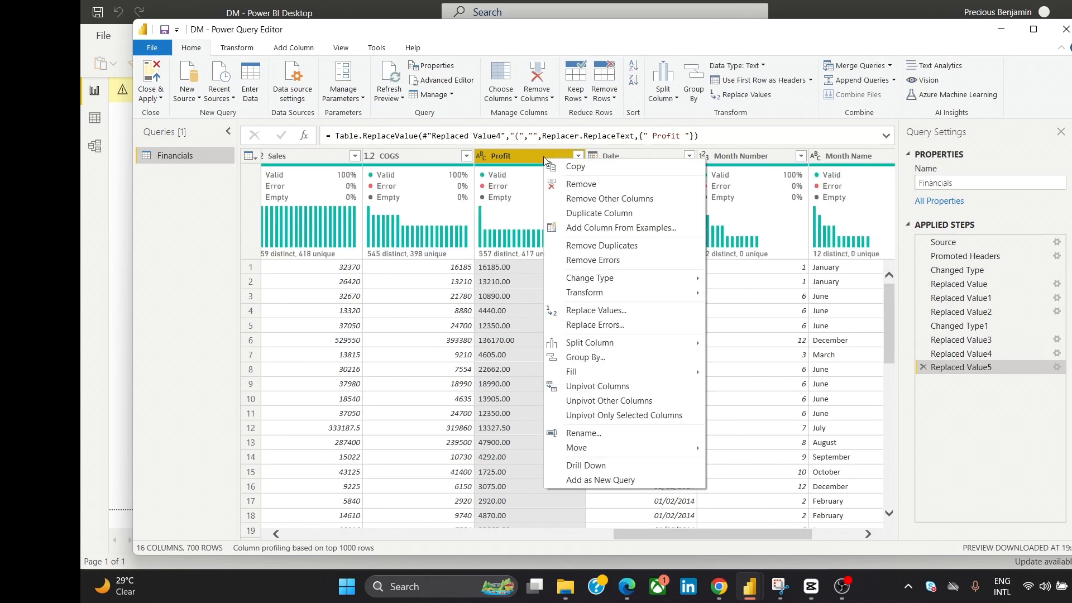
{"action": "left_click", "coordinate": [598, 312]}
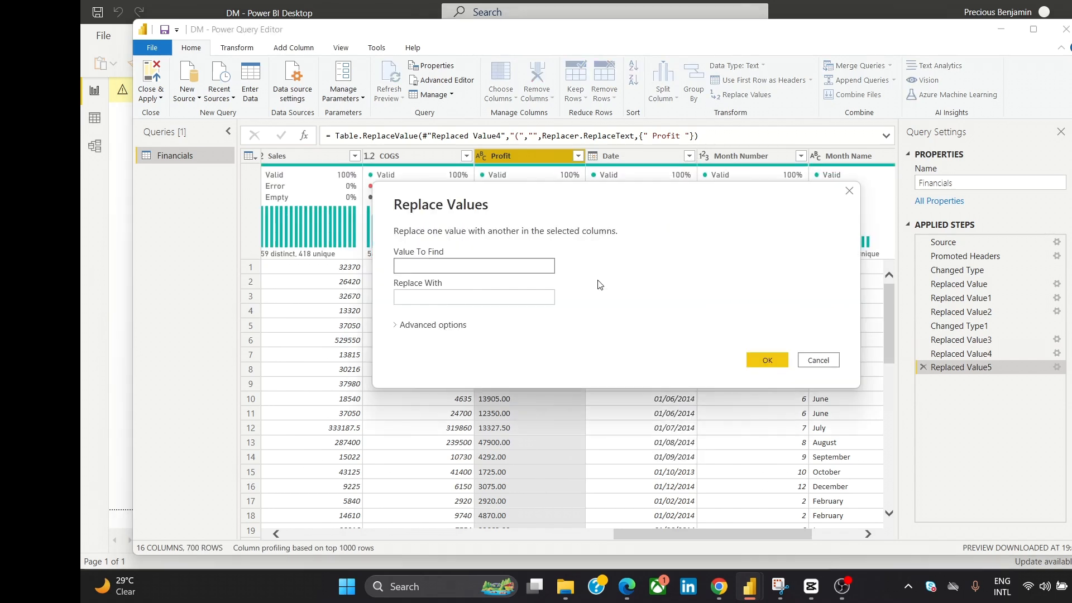
{"action": "type", "text": ")"}
{"action": "left_click", "coordinate": [768, 360]}
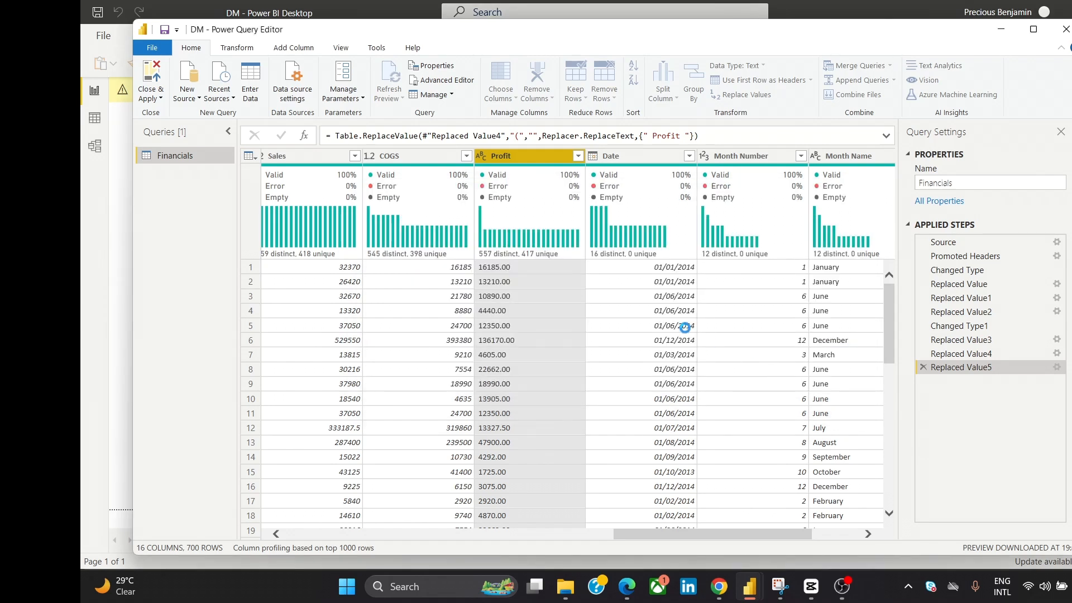
- Try converting the Profit column to Decimal Number, and delete that type change from the applied steps
{"action": "right_click", "coordinate": [544, 155]}
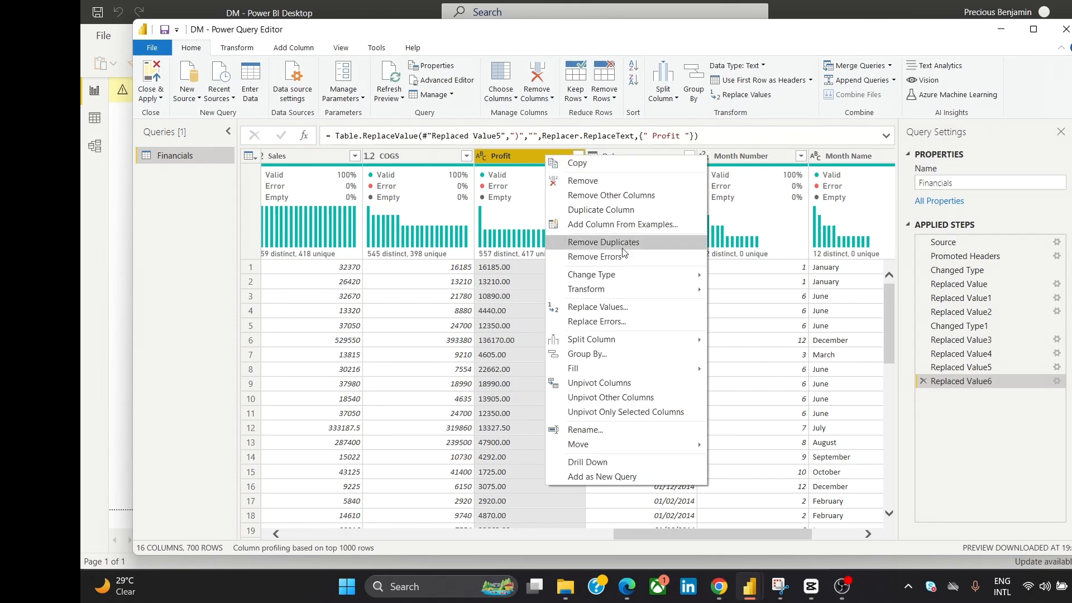
{"action": "mouse_move", "coordinate": [708, 280]}
{"action": "left_click", "coordinate": [746, 279]}
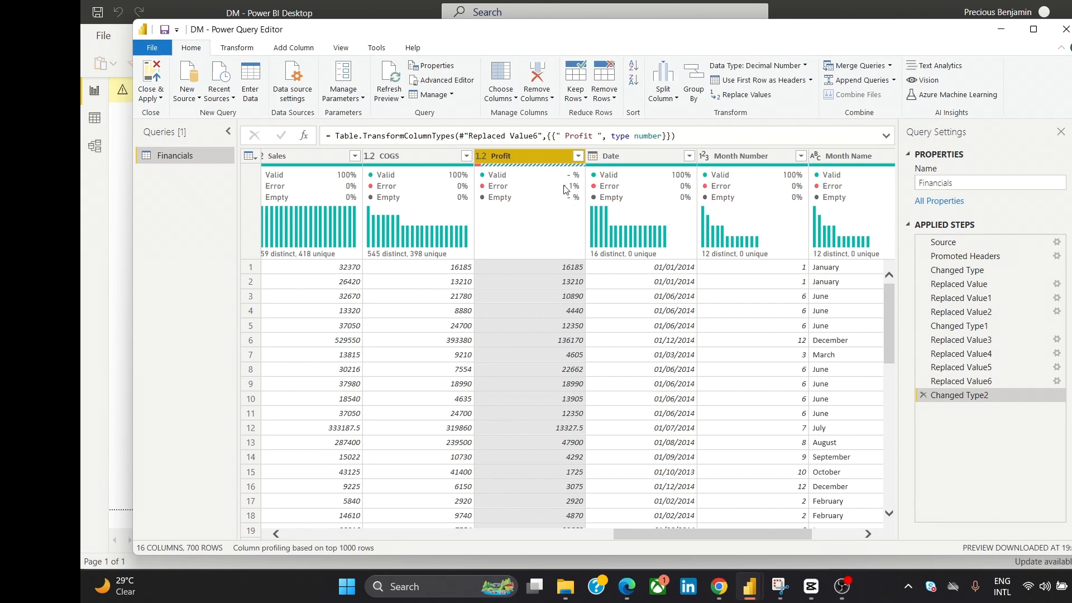
{"action": "left_click", "coordinate": [923, 395]}
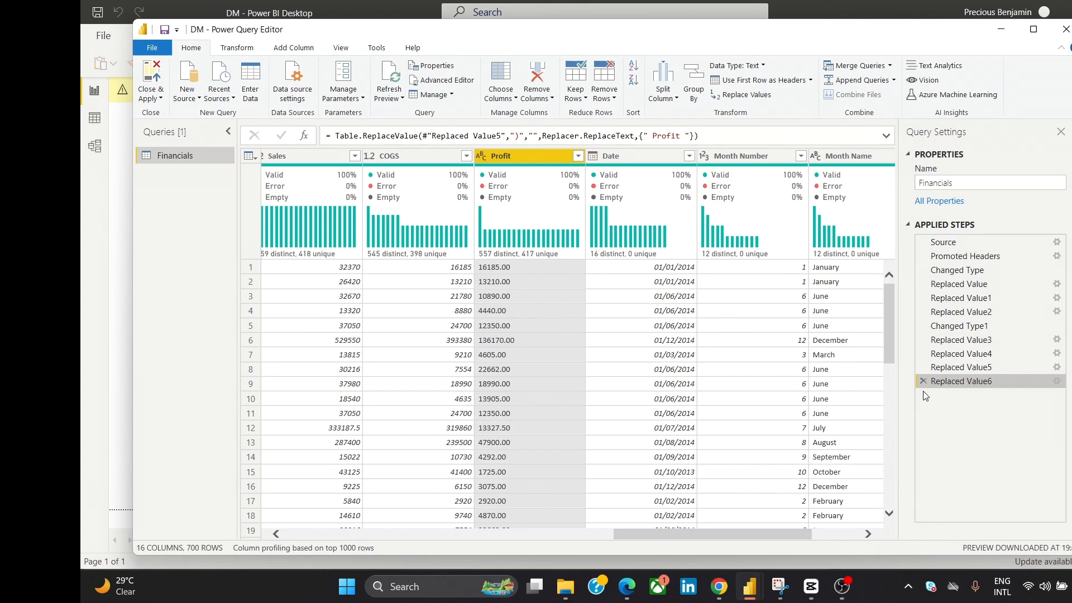
- Replace "-" with 0 in the cleaned Profit column
{"action": "right_click", "coordinate": [550, 159]}
{"action": "left_click", "coordinate": [588, 316]}
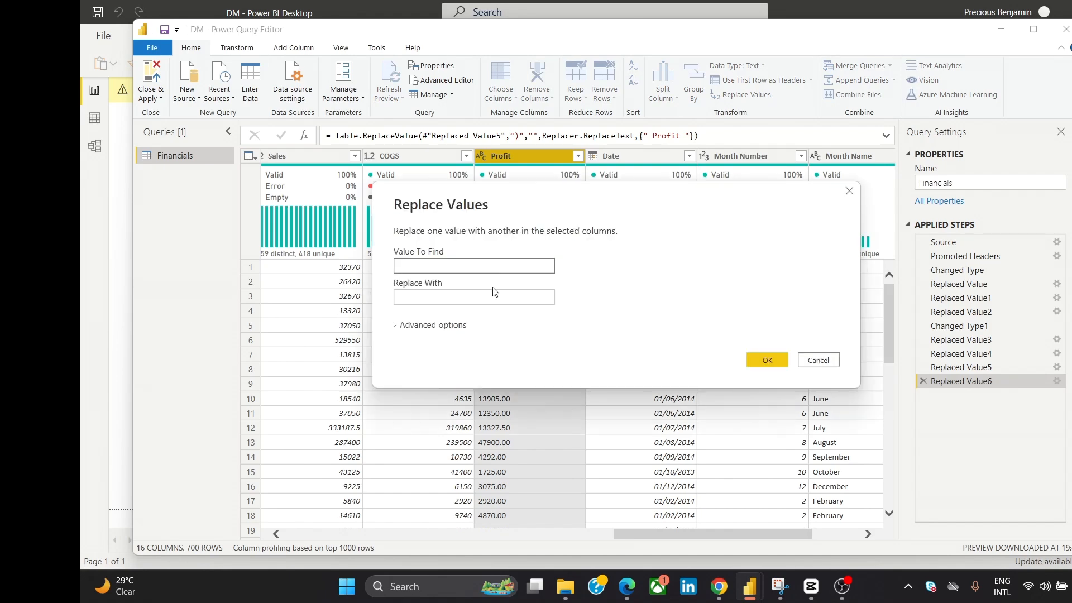
{"action": "type", "text": "-"}
{"action": "left_click", "coordinate": [486, 301]}
{"action": "type", "text": "0"}
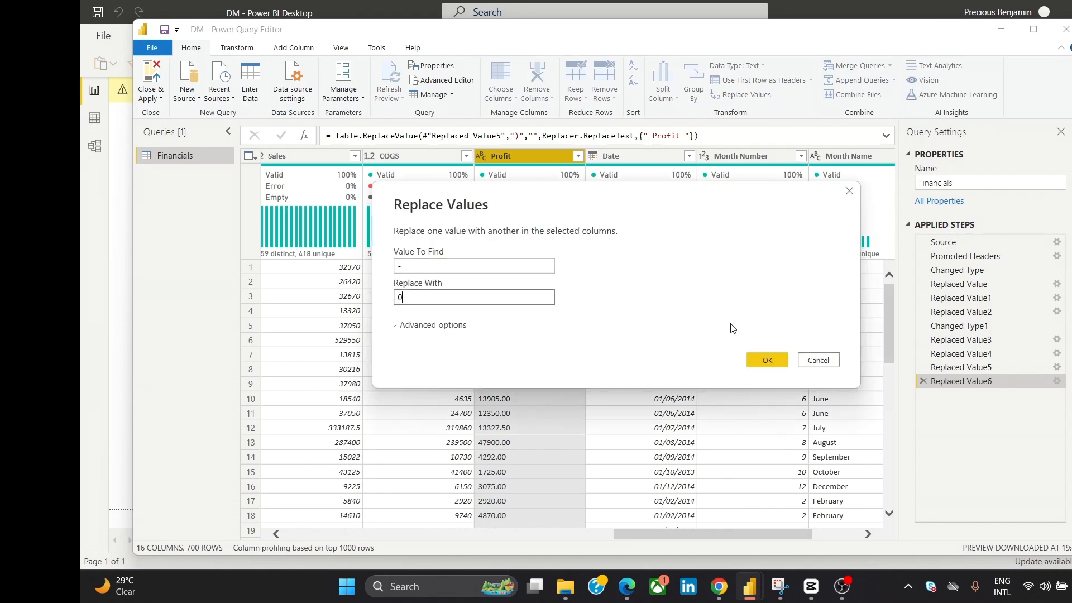
{"action": "left_click", "coordinate": [768, 360]}
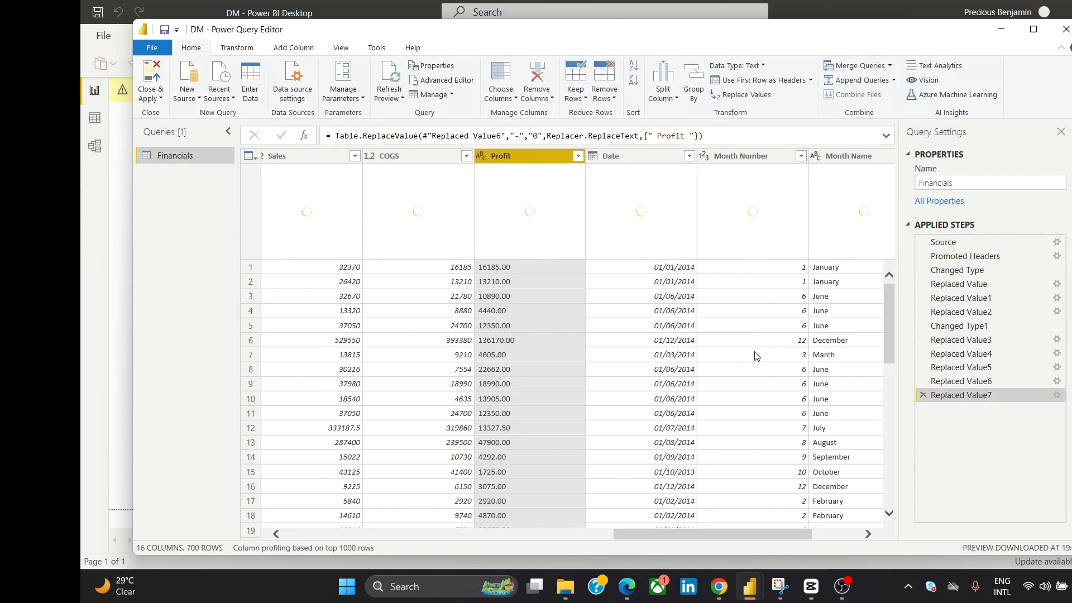
- Change the Profit column's data type to Decimal Number, and close and apply the query changes
{"action": "right_click", "coordinate": [542, 158]}
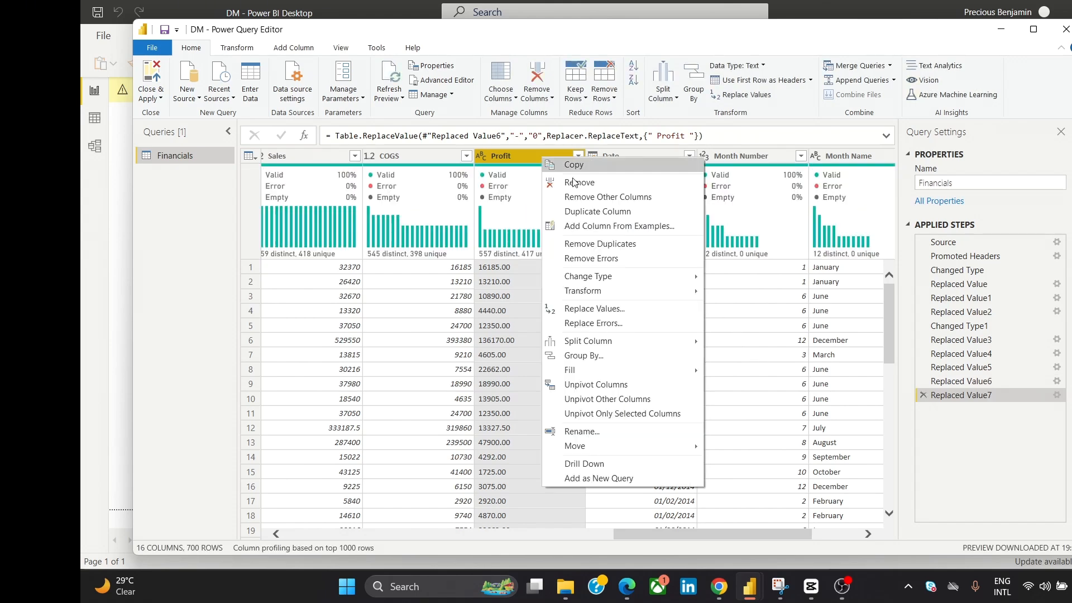
{"action": "left_click", "coordinate": [729, 278]}
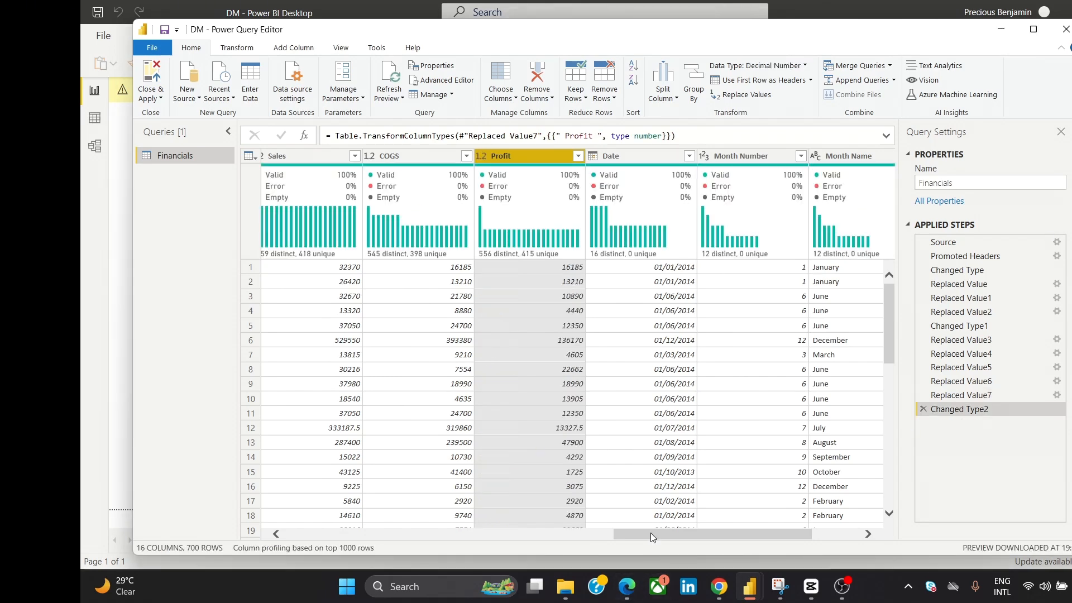
{"action": "left_click_drag", "start_coordinate": [651, 533], "coordinate": [788, 545]}
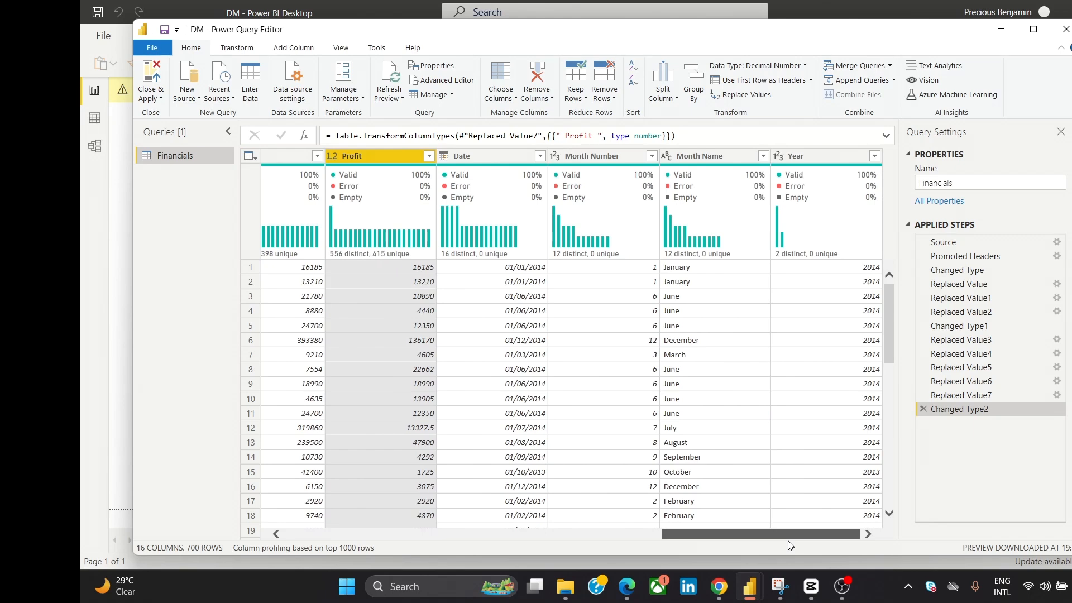
{"action": "left_click_drag", "start_coordinate": [693, 535], "coordinate": [444, 528]}
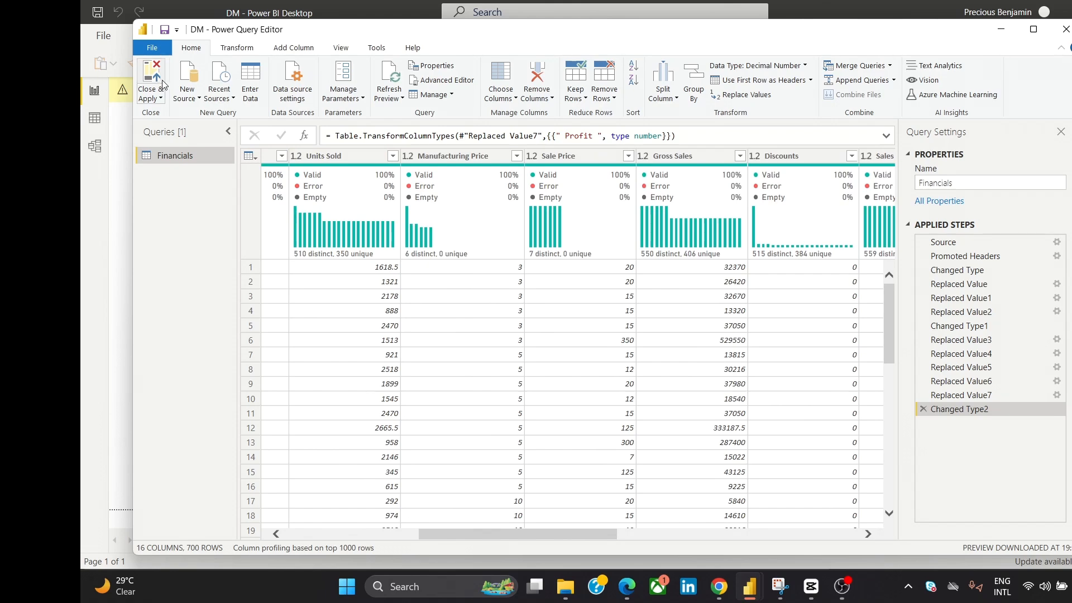
{"action": "left_click", "coordinate": [162, 79]}
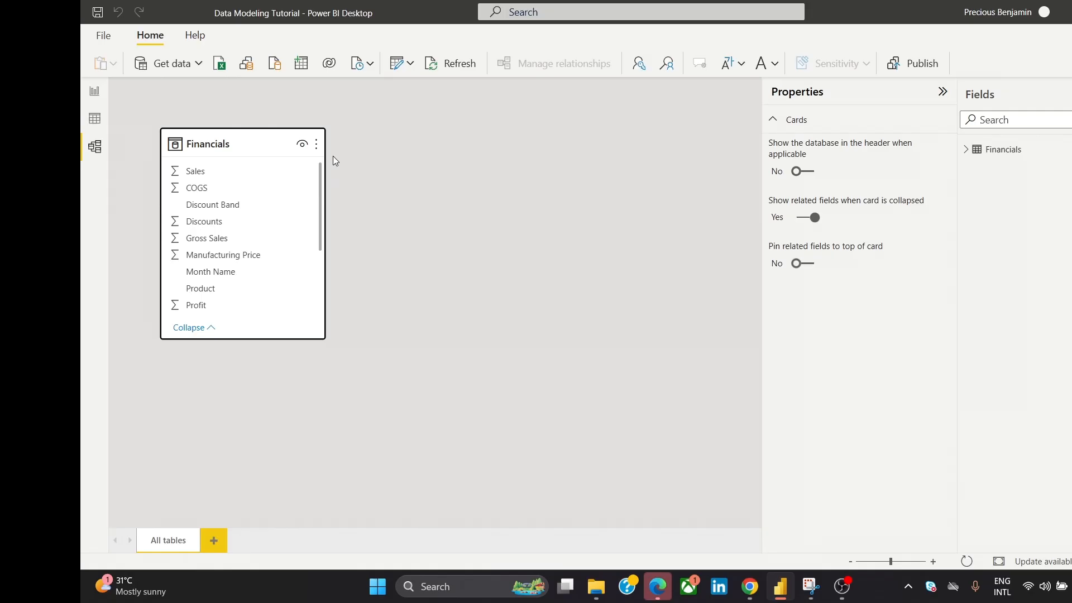
- Review the full field list of the Financials table in the model diagram
{"action": "scroll", "coordinate": [313, 232], "scroll_direction": "down", "scroll_amount": 3}
{"action": "scroll", "coordinate": [313, 234], "scroll_direction": "down", "scroll_amount": 2}
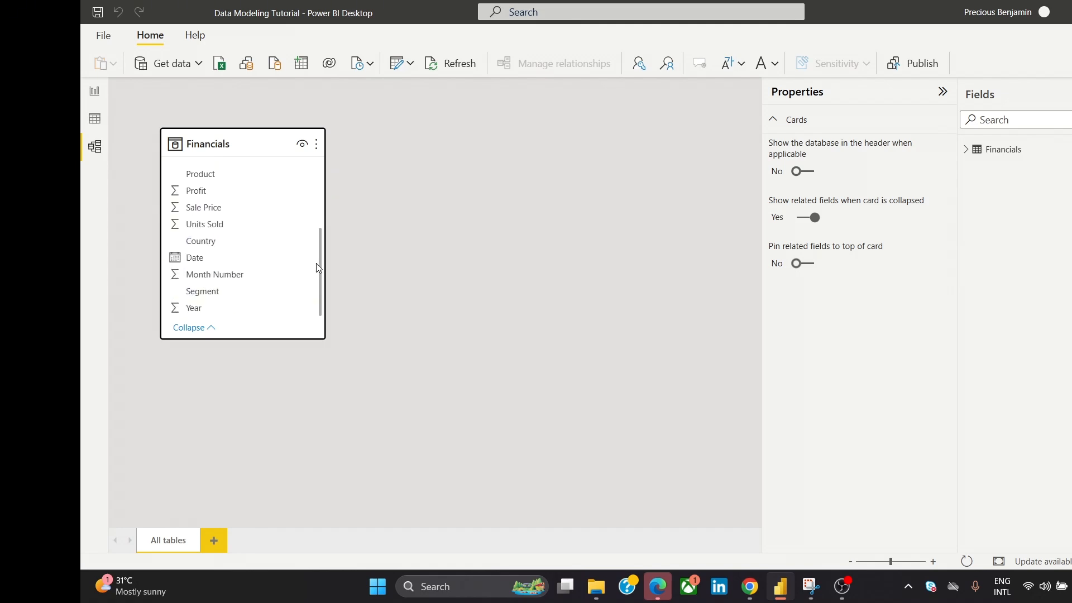
{"action": "scroll", "coordinate": [314, 255], "scroll_direction": "up", "scroll_amount": 5}
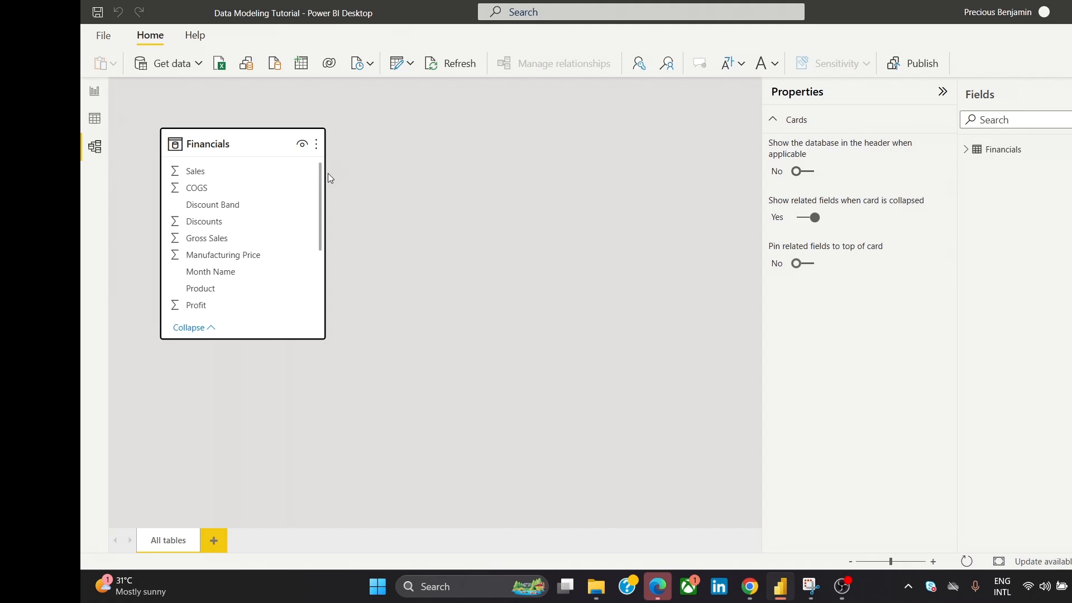
{"action": "scroll", "coordinate": [314, 218], "scroll_direction": "down", "scroll_amount": 3}
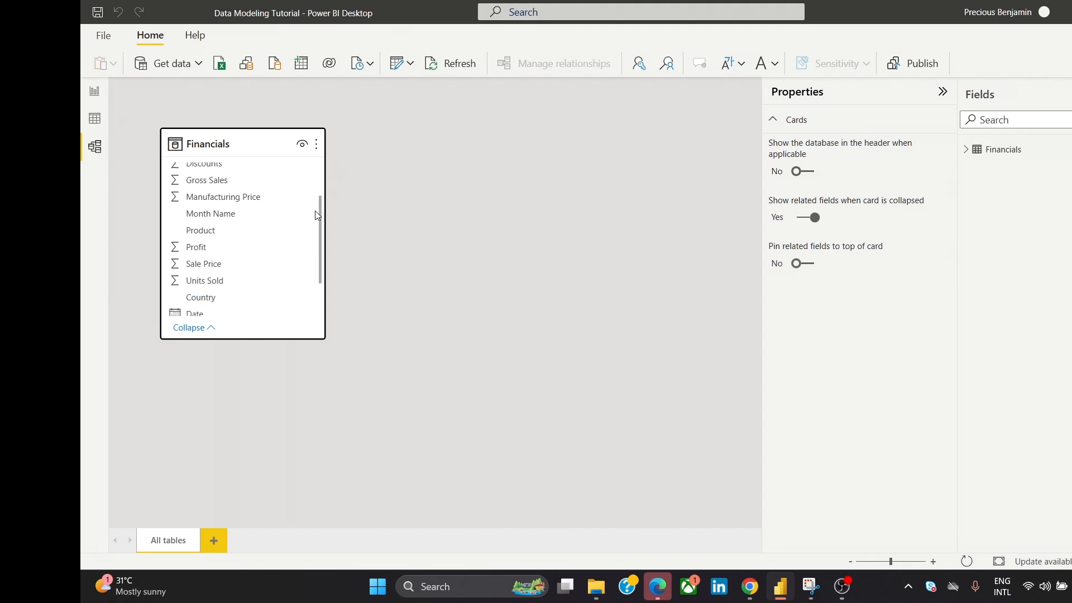
{"action": "scroll", "coordinate": [313, 246], "scroll_direction": "down", "scroll_amount": 1}
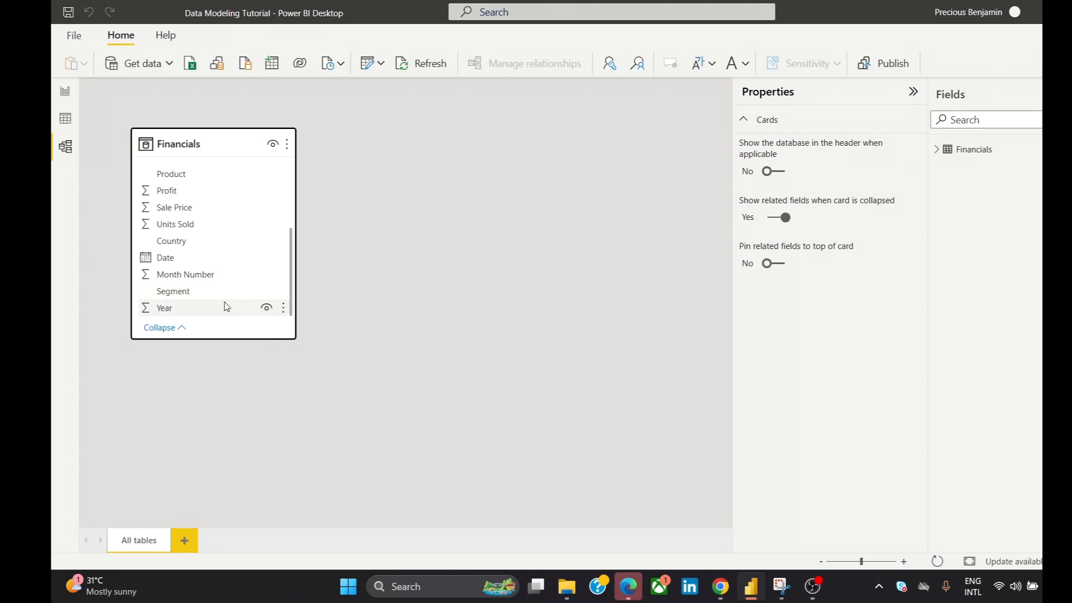
{"action": "left_click_drag", "start_coordinate": [292, 280], "coordinate": [302, 222]}
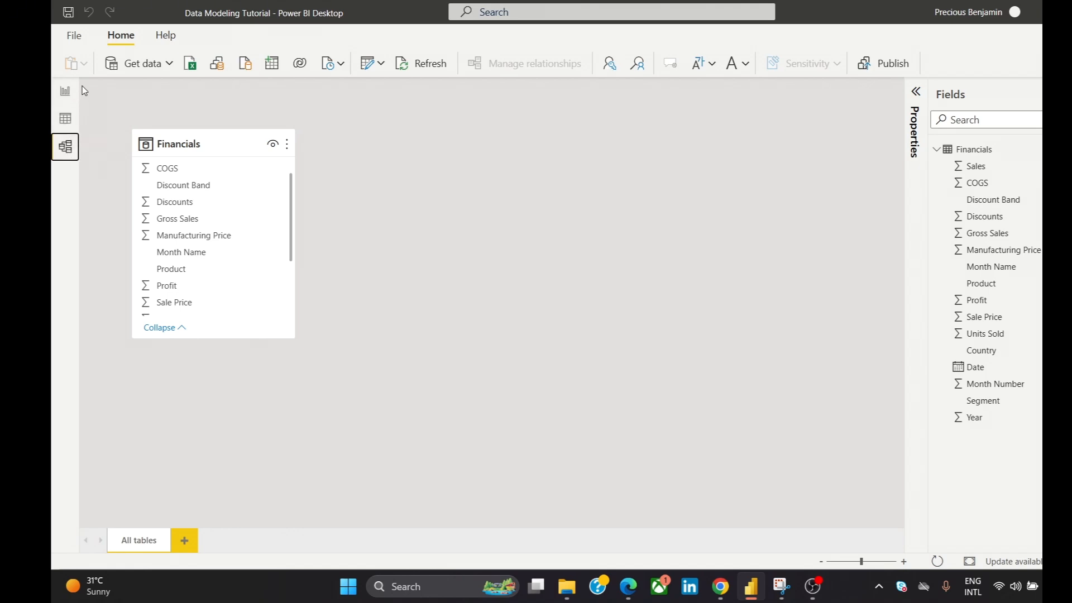
- Start a new calculated table from the report view and name it Dim_Country in its DAX formula
{"action": "left_click", "coordinate": [67, 92]}
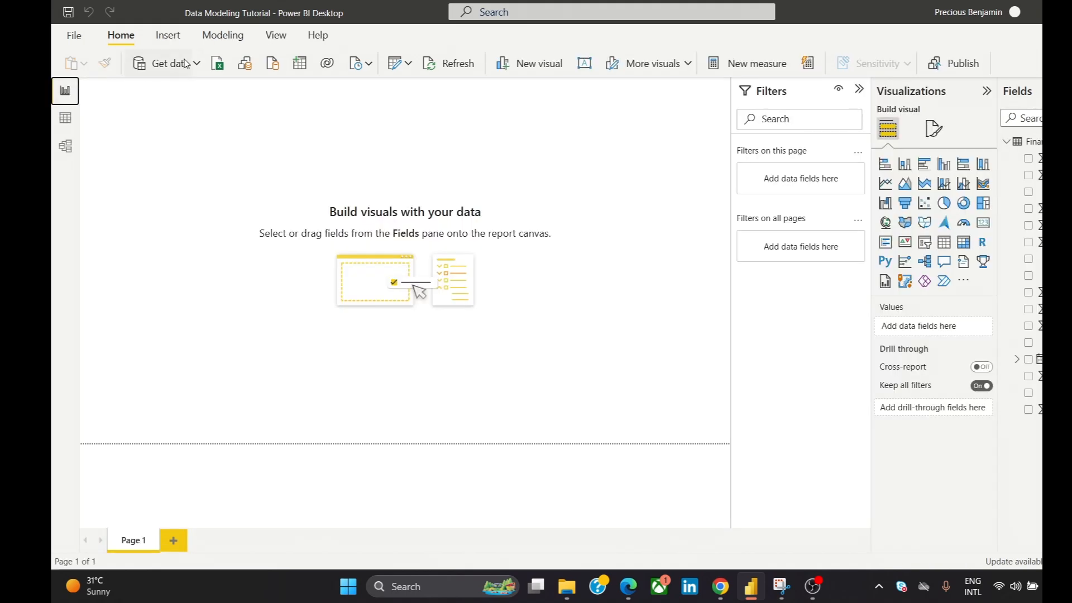
{"action": "left_click", "coordinate": [222, 37]}
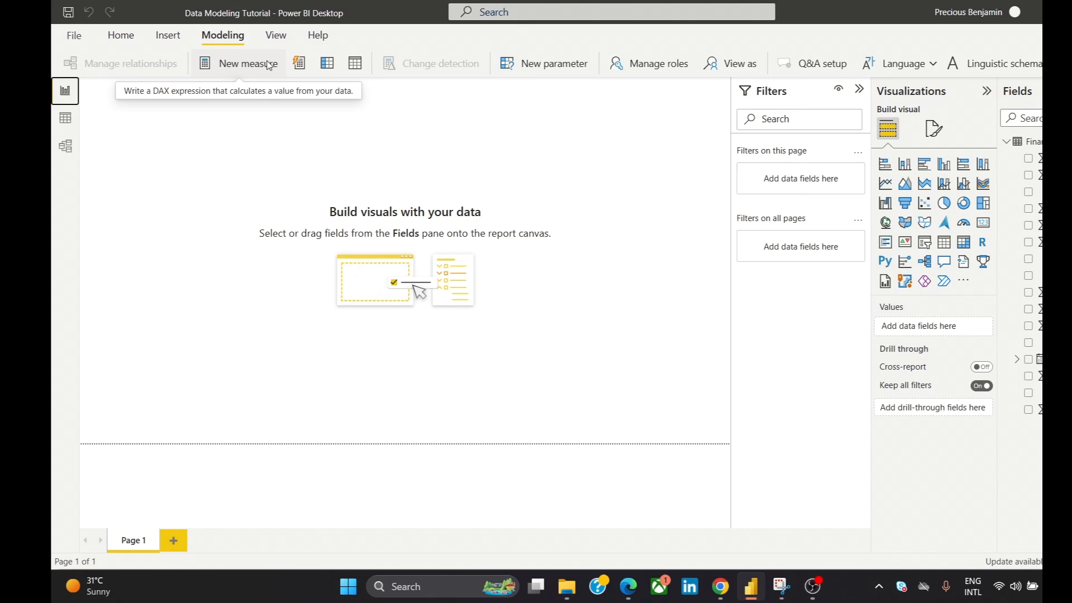
{"action": "left_click", "coordinate": [353, 66]}
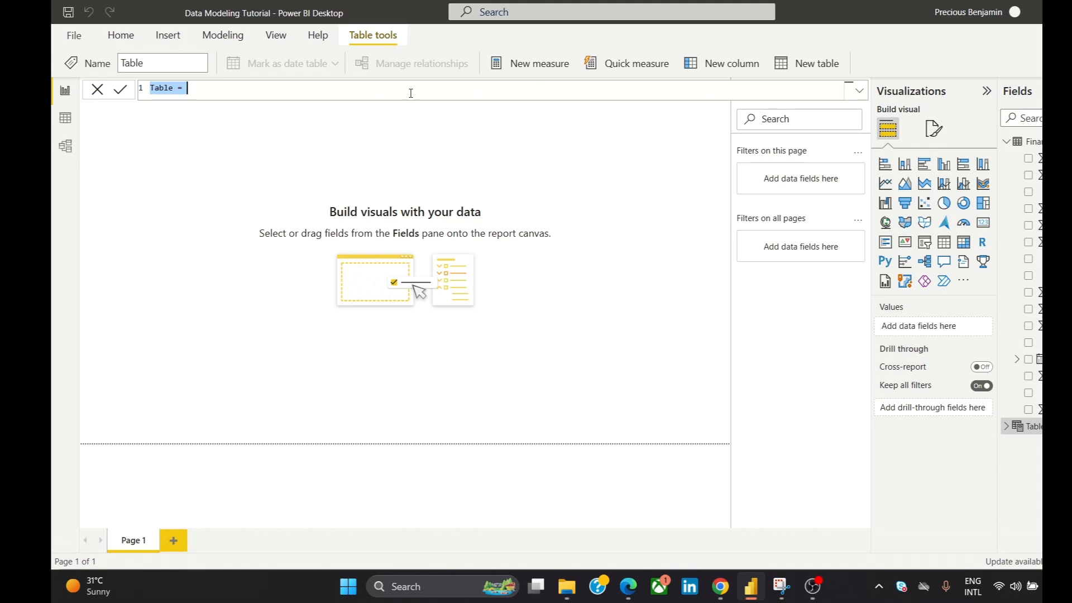
{"action": "type", "text": "d"}
{"action": "key", "text": "BackSpace"}
{"action": "type", "text": "Dim_Country ="}
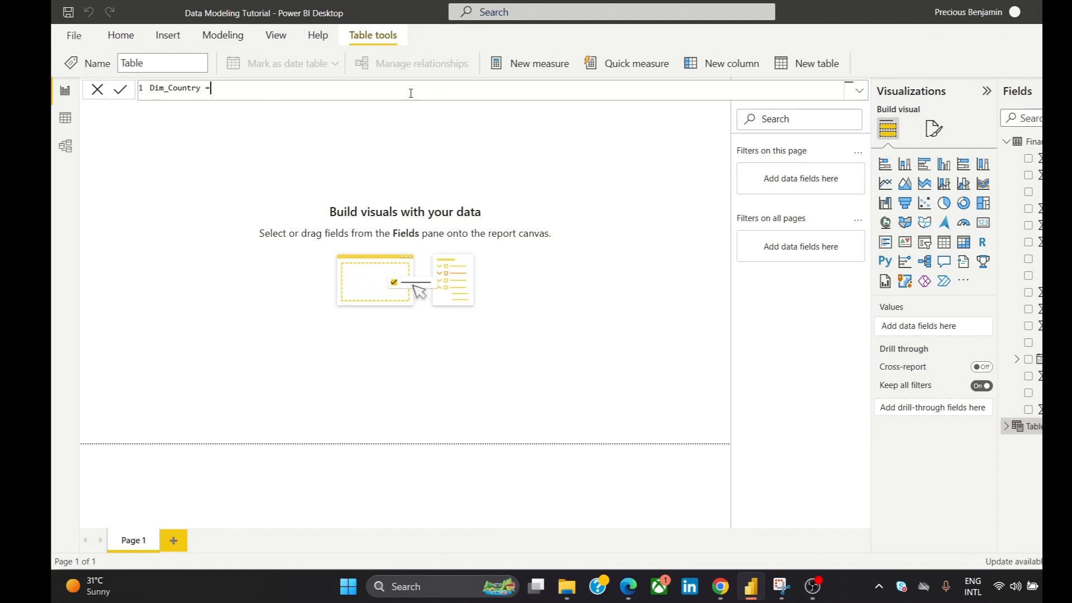
{"action": "type", "text": " DI"}
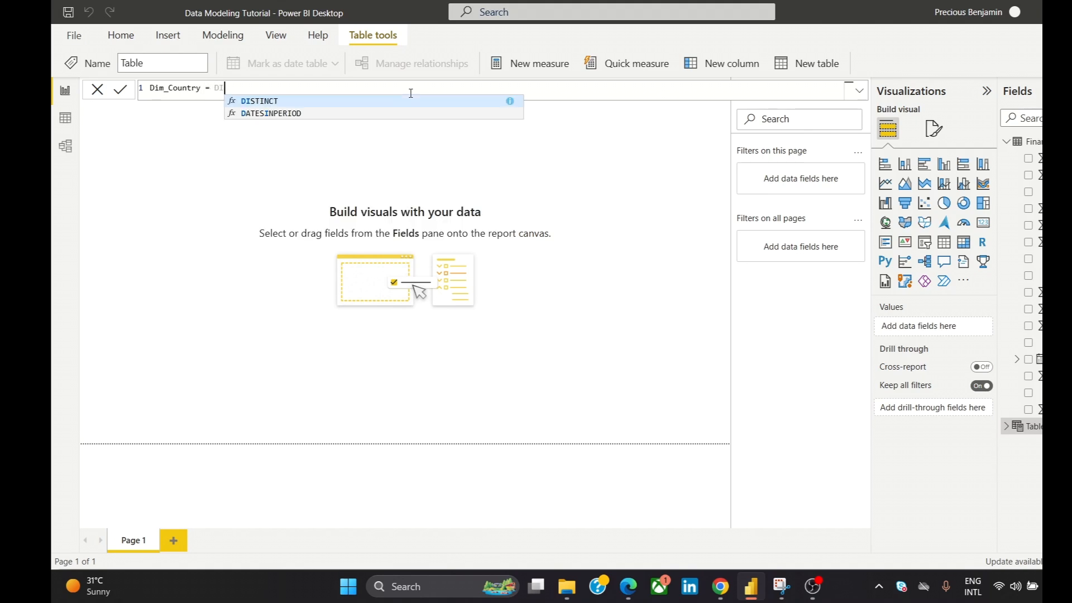
- Begin the Dim_Country expression with DISTINCT(SELECTCOLUMNS( and supply Financials as the source table
{"action": "left_click", "coordinate": [409, 102]}
{"action": "type", "text": "SEL"}
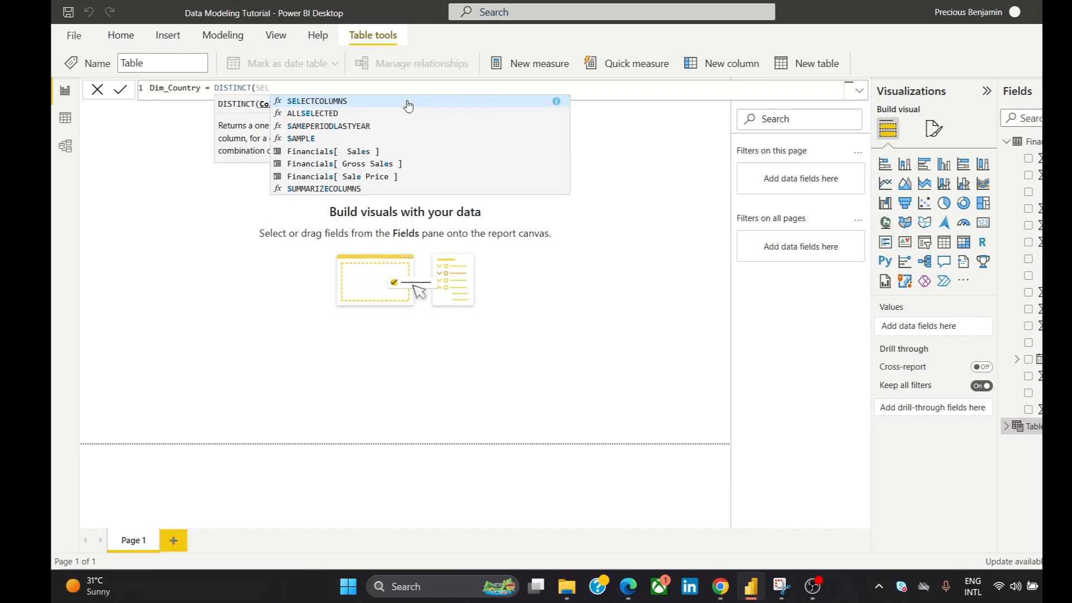
{"action": "left_click", "coordinate": [408, 101]}
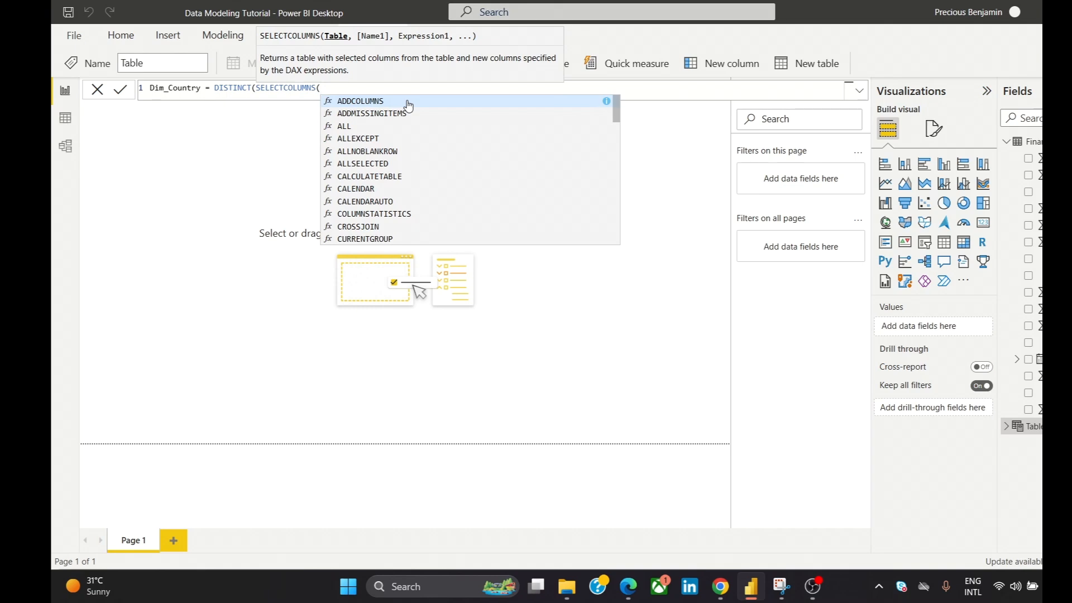
{"action": "type", "text": "F"}
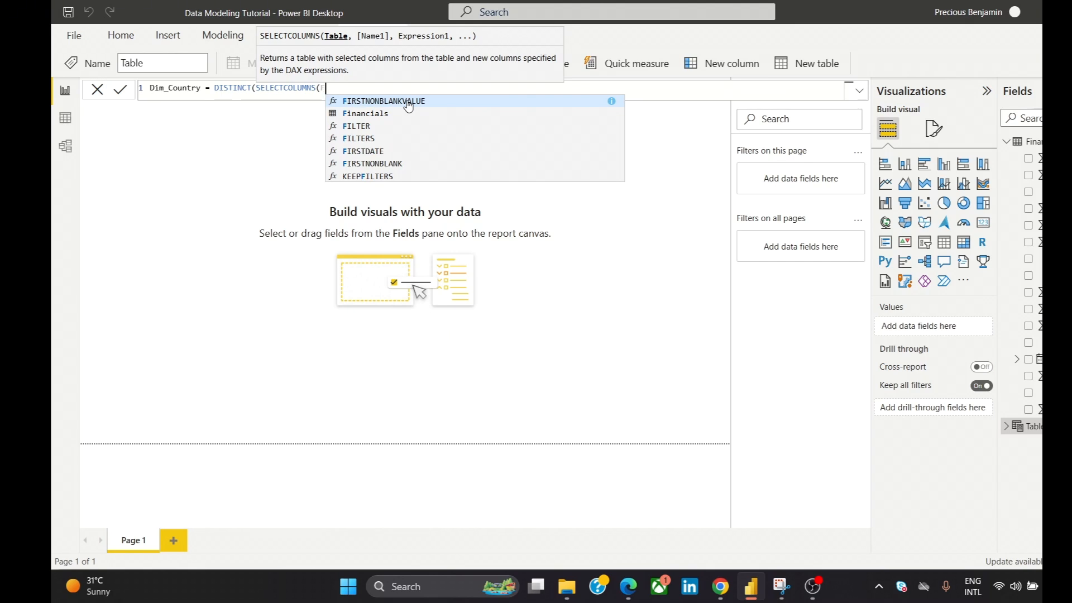
{"action": "key", "text": "BackSpace"}
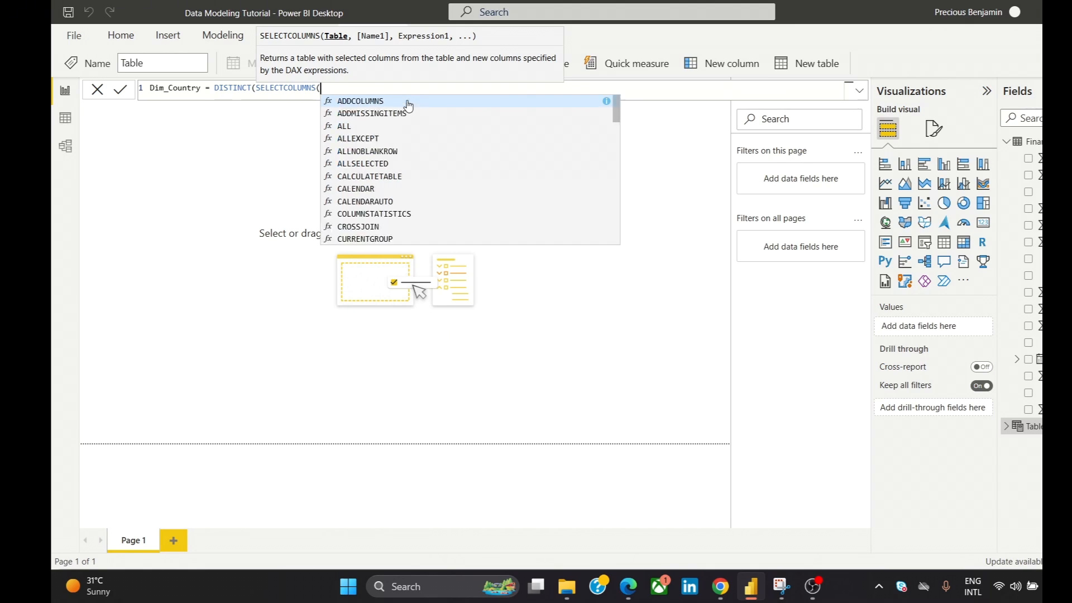
{"action": "type", "text": "Fi"}
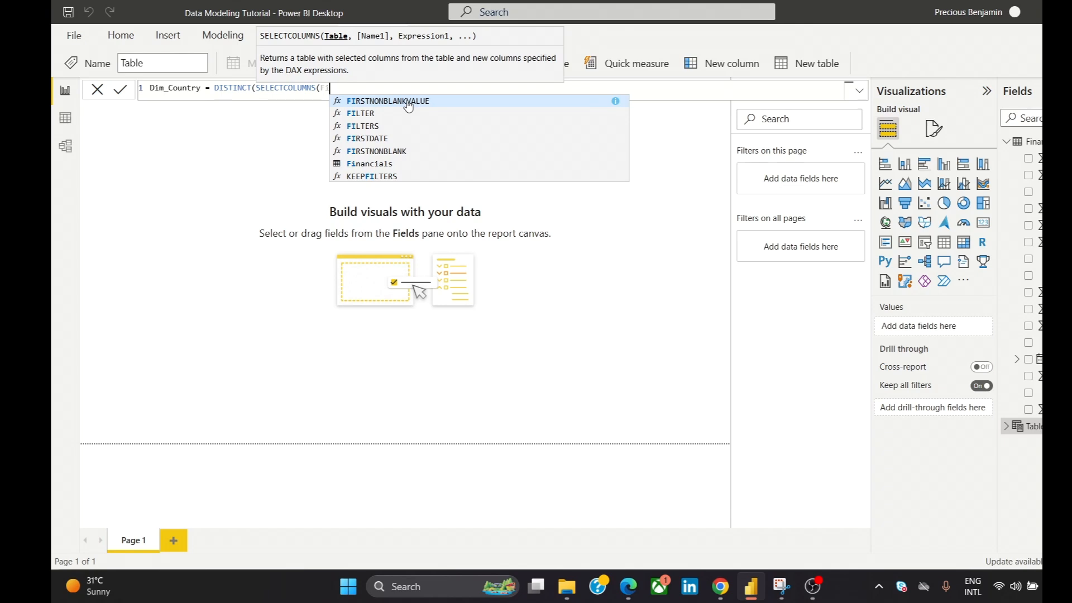
{"action": "left_click", "coordinate": [396, 163]}
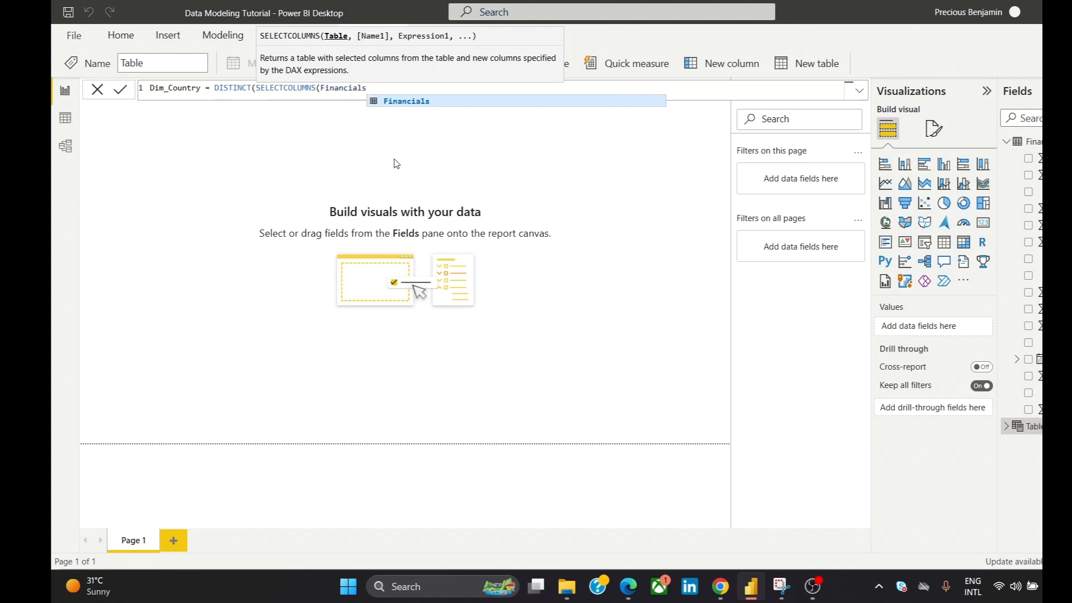
{"action": "type", "text": ","}
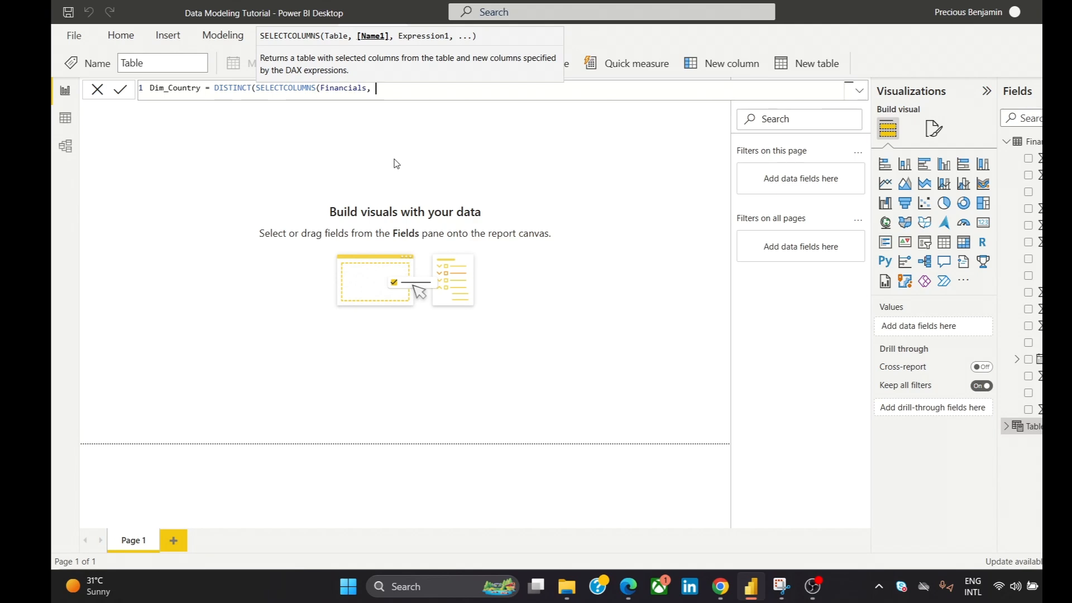
- Complete the Dim_Country formula with the column name "Country", the expression Financials[Country] and both closing brackets
{"action": "type", "text": "\"\""}
{"action": "type", "text": "Country"}
{"action": "type", "text": ","}
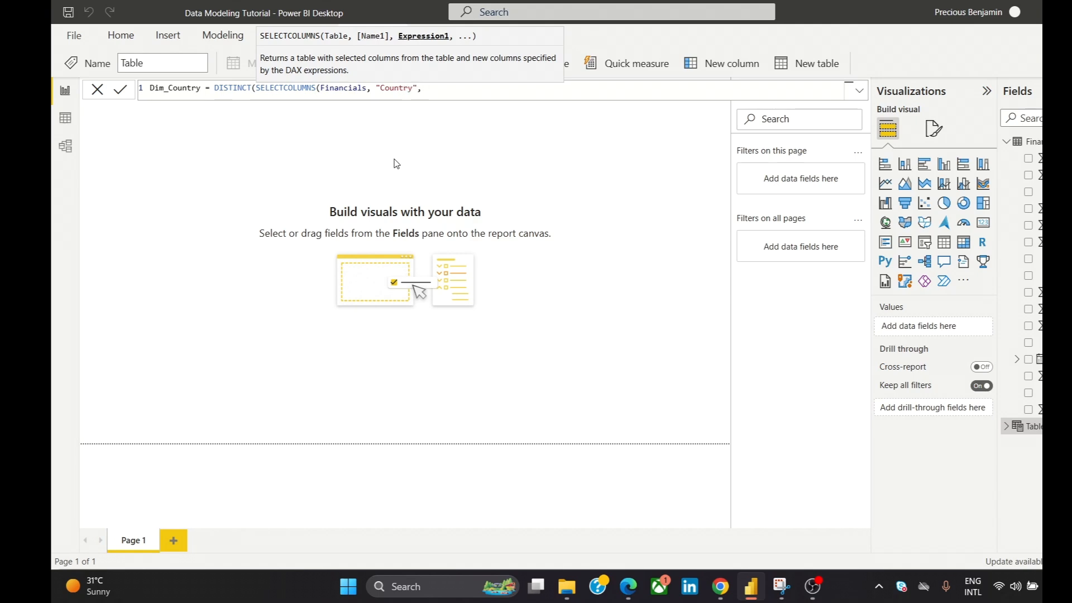
{"action": "type", "text": " fi"}
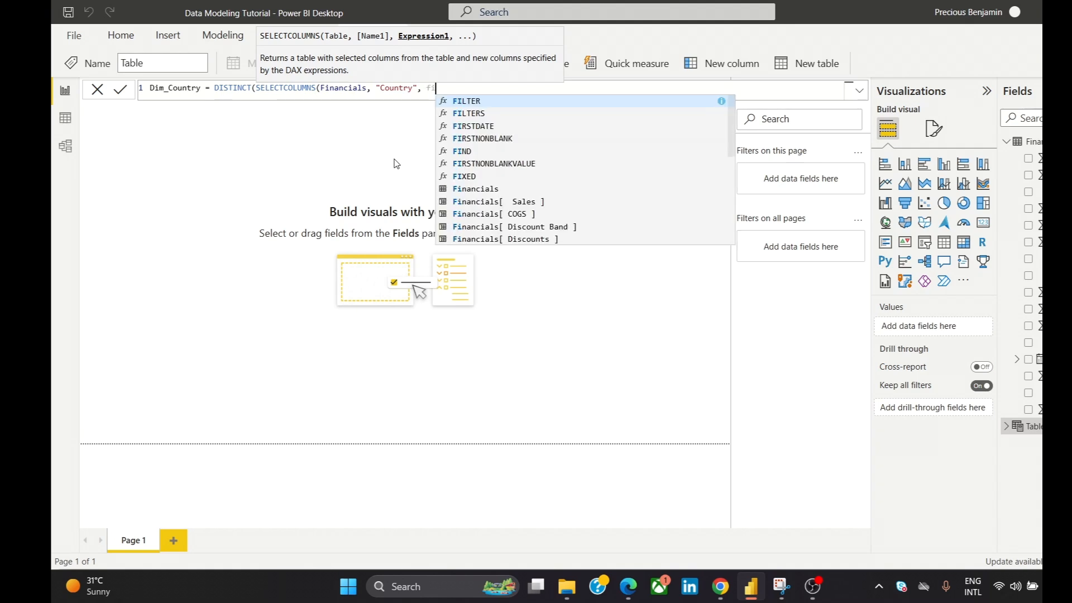
{"action": "type", "text": "nanc"}
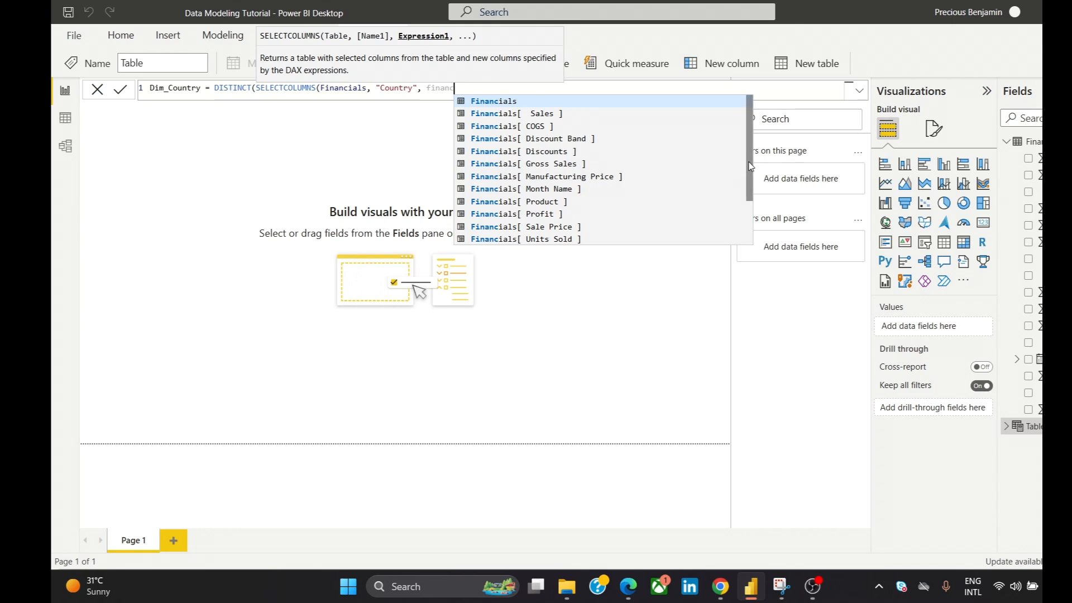
{"action": "scroll", "coordinate": [750, 218], "scroll_direction": "down", "scroll_amount": 2}
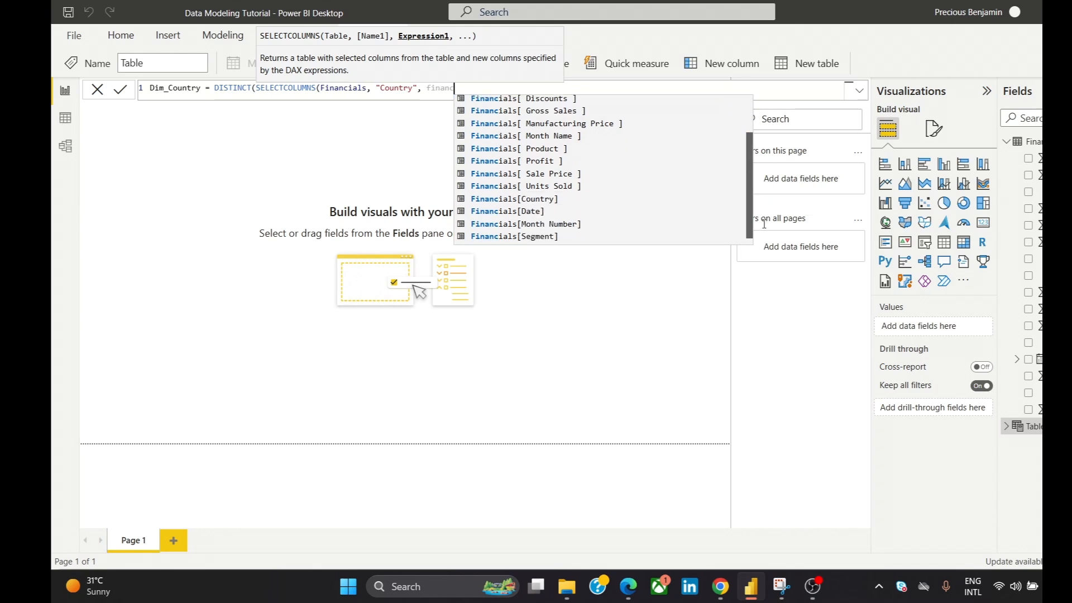
{"action": "left_click", "coordinate": [589, 199]}
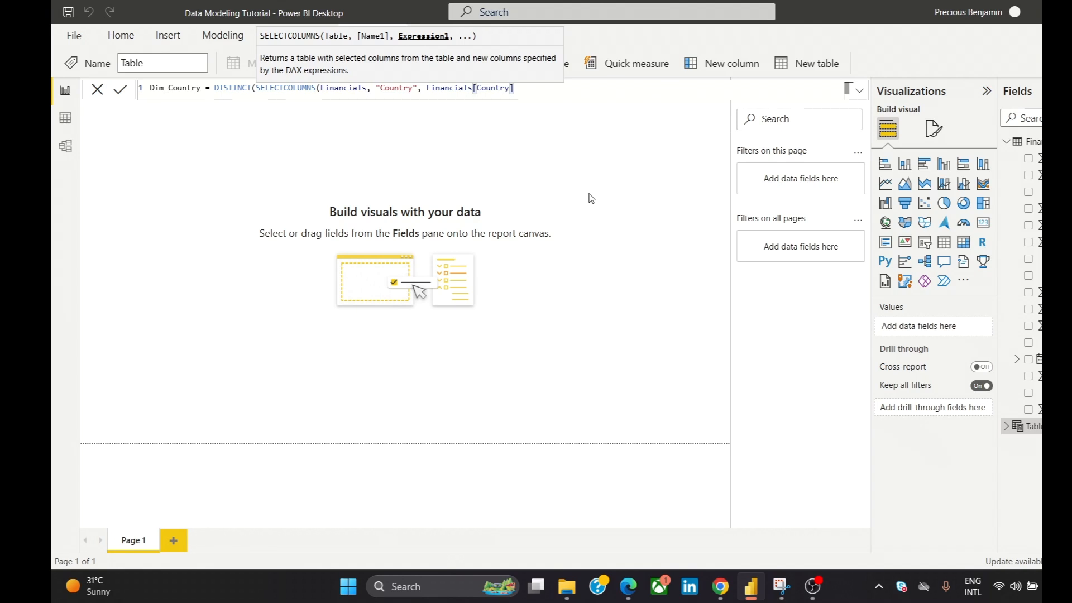
{"action": "type", "text": "))"}
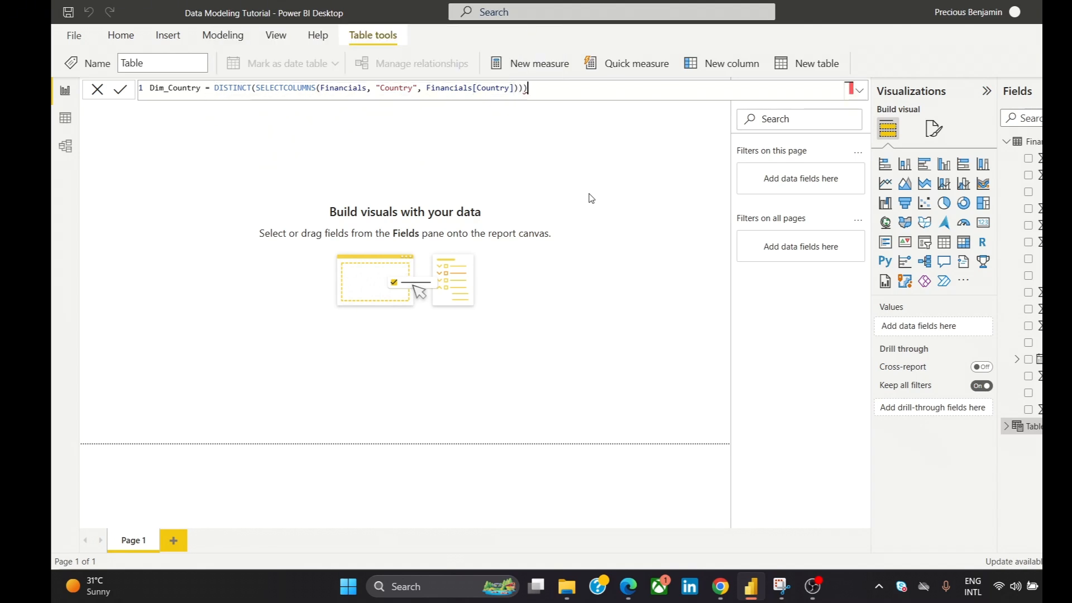
{"action": "key", "text": "BackSpace"}
- Copy the entire Dim_Country formula, commit it to create the table, and close the formula editor
{"action": "key", "text": "ctrl+a"}
{"action": "key", "text": "ctrl+c"}
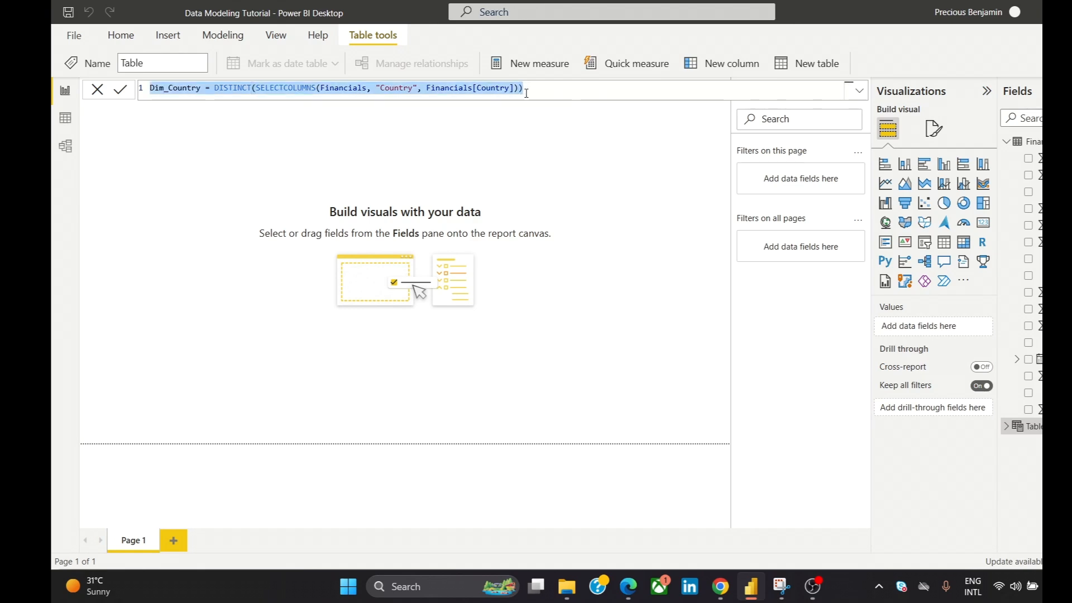
{"action": "left_click", "coordinate": [118, 92]}
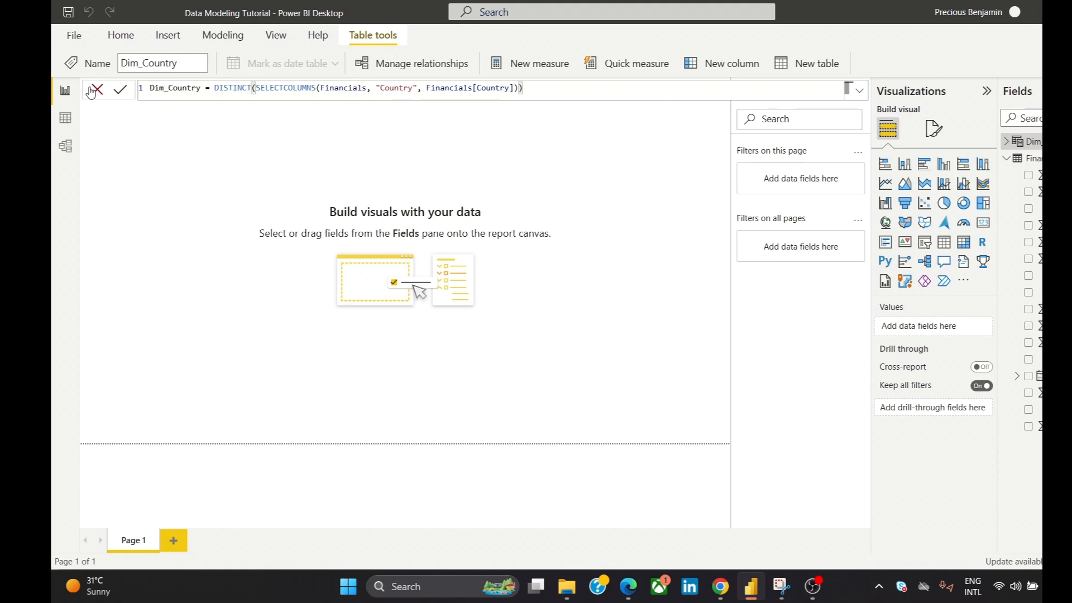
{"action": "left_click", "coordinate": [96, 89]}
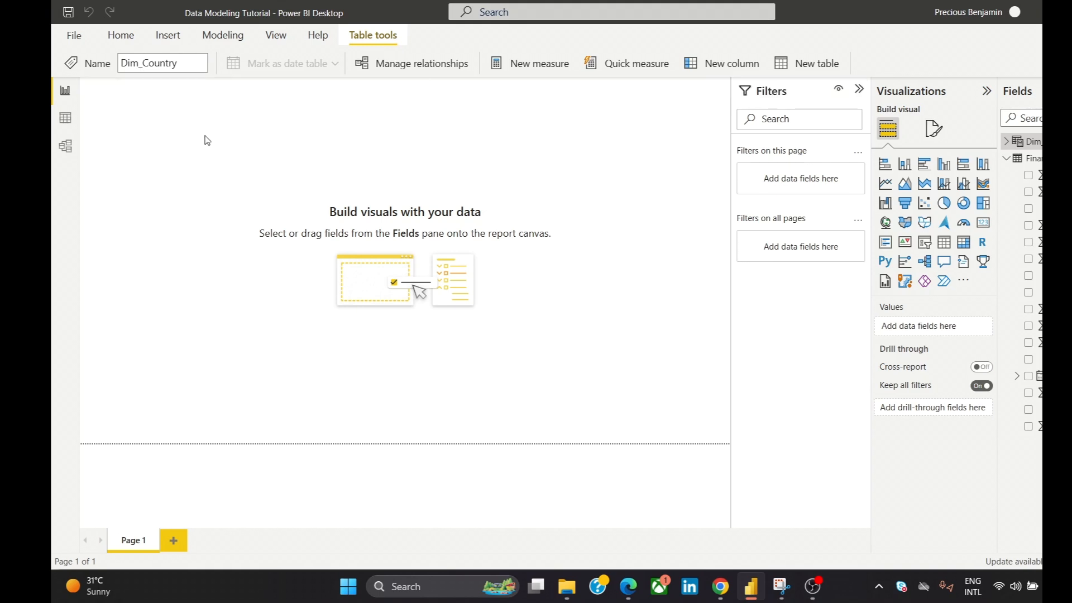
- Start another calculated table, paste the copied Dim_Country formula into it, try to commit it, and dismiss the resulting message
{"action": "left_click", "coordinate": [109, 40]}
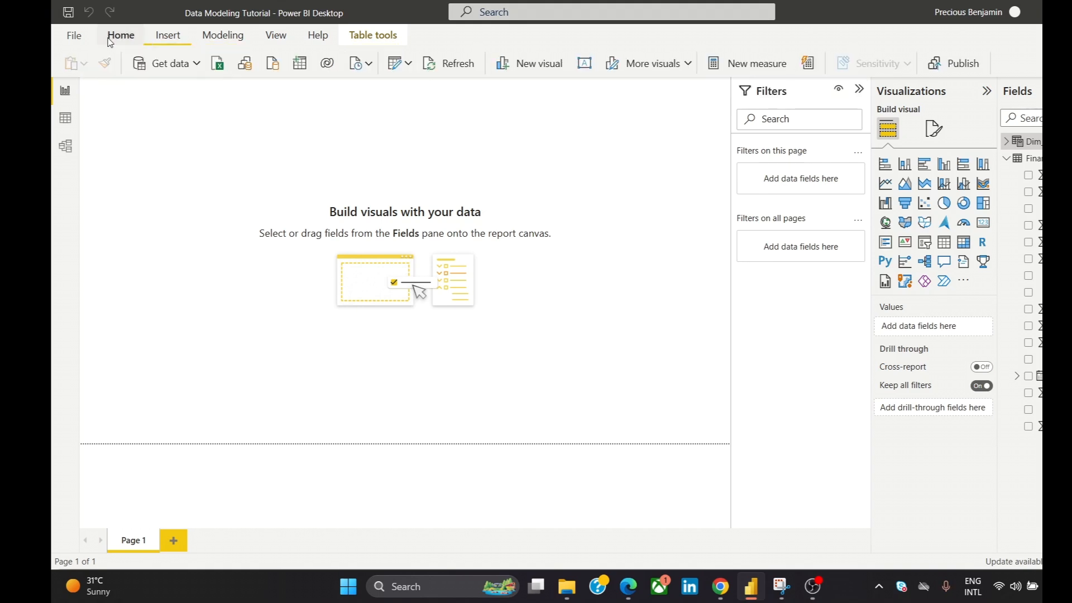
{"action": "left_click", "coordinate": [205, 39]}
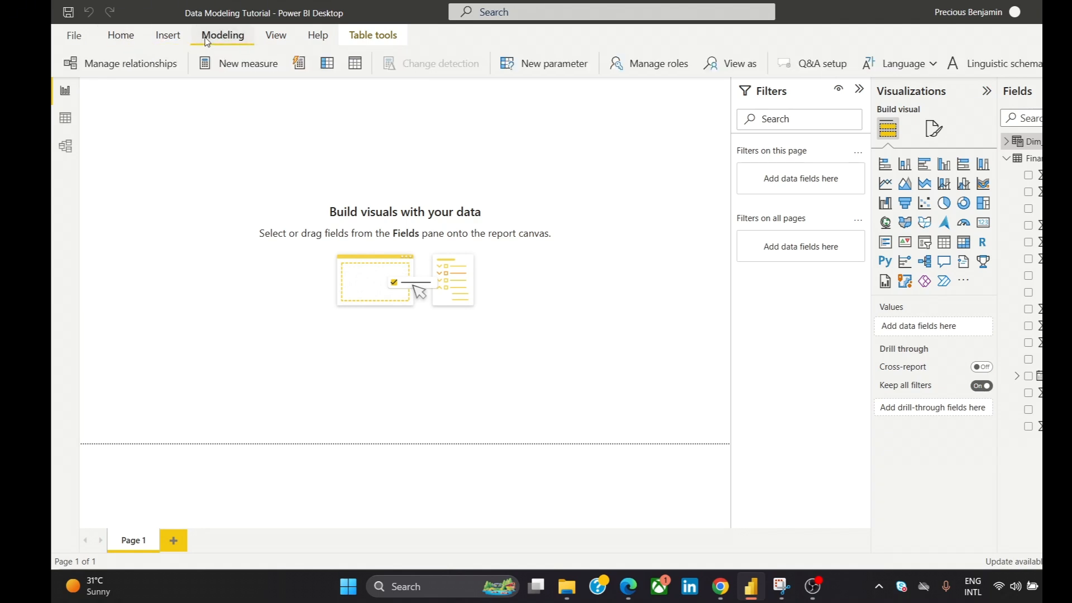
{"action": "left_click", "coordinate": [355, 63]}
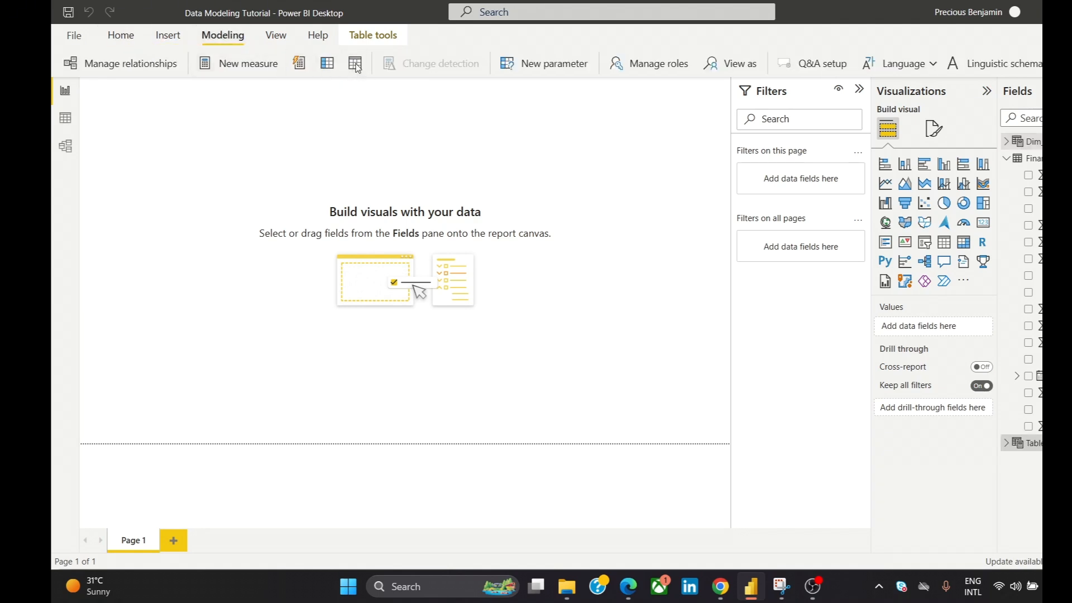
{"action": "key", "text": "ctrl+v"}
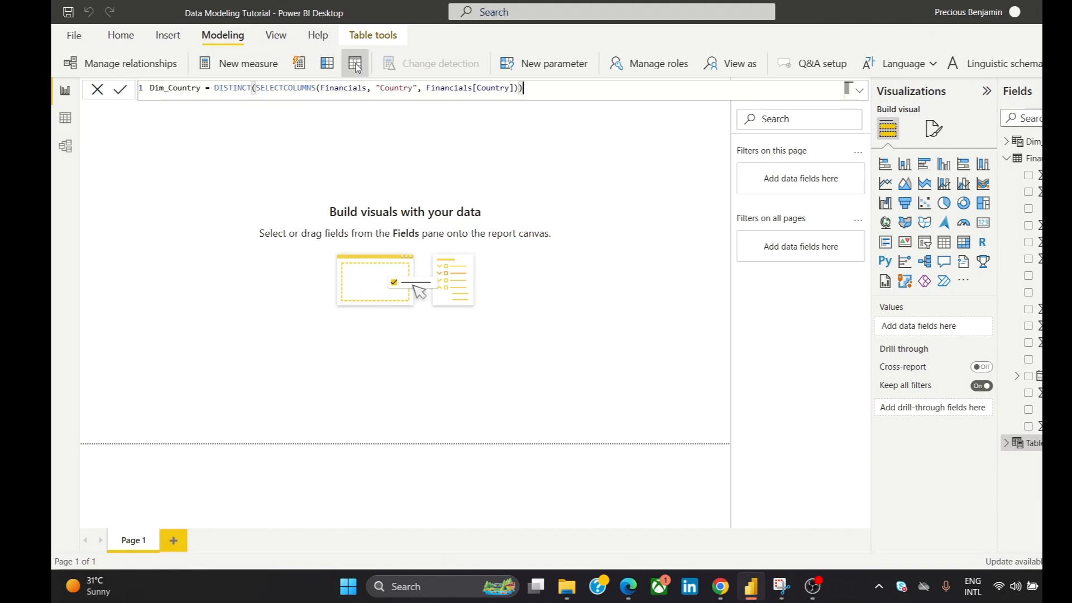
{"action": "key", "text": "Return"}
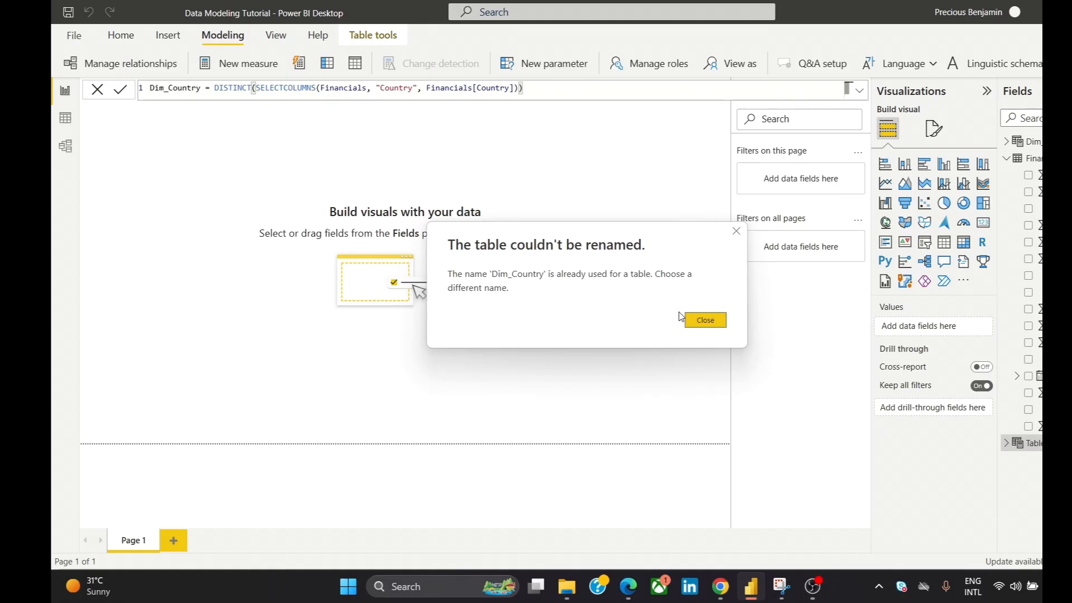
{"action": "left_click", "coordinate": [699, 322]}
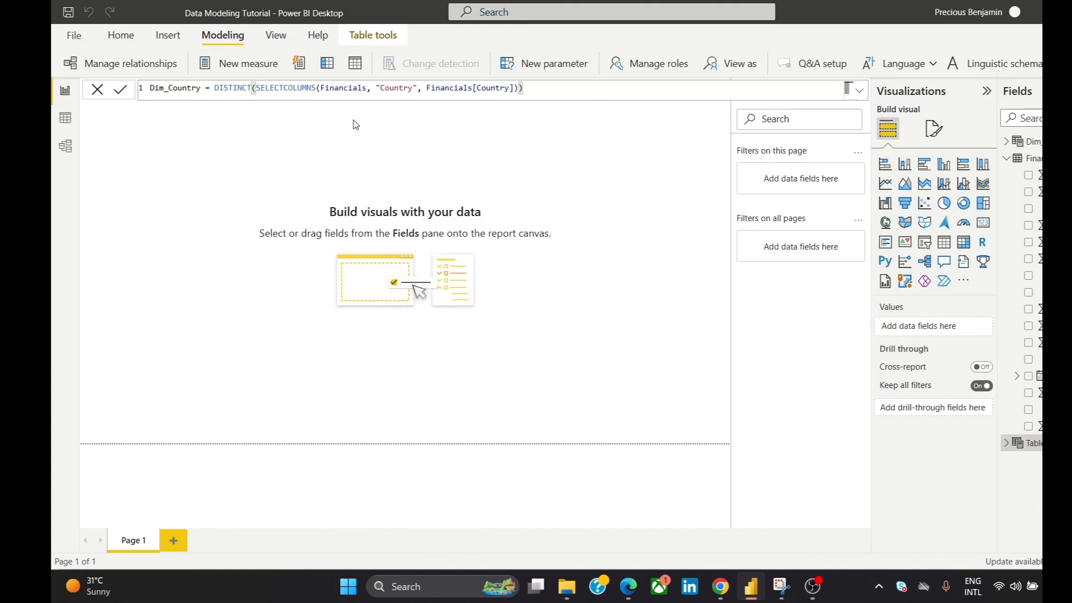
- Change the table name in the pasted formula to Dim_Product
{"action": "double_click", "coordinate": [200, 88]}
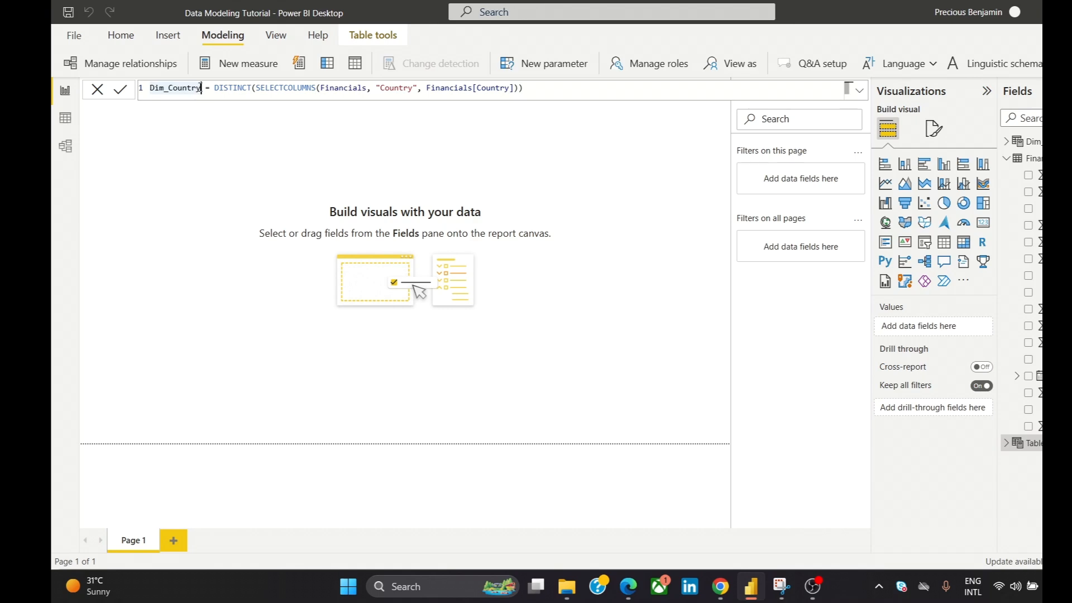
{"action": "left_click", "coordinate": [201, 88]}
{"action": "key", "text": "BackSpace"}
{"action": "key", "text": "BackSpace"}
{"action": "key", "text": "BackSpace"}
{"action": "key", "text": "BackSpace"}
{"action": "key", "text": "BackSpace"}
{"action": "key", "text": "BackSpace"}
{"action": "key", "text": "BackSpace"}
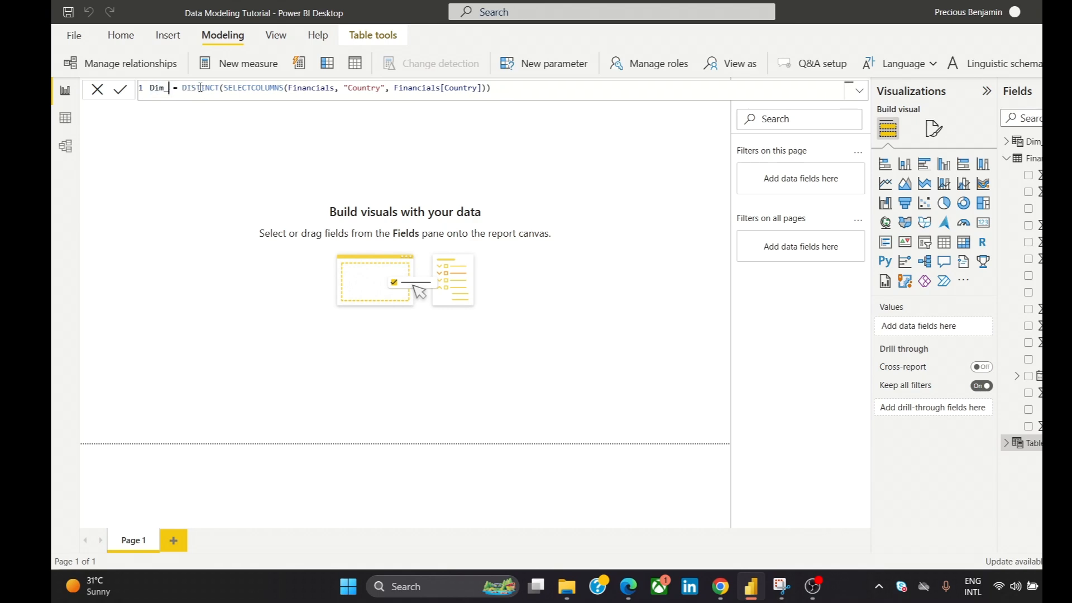
{"action": "type", "text": "Prodyc"}
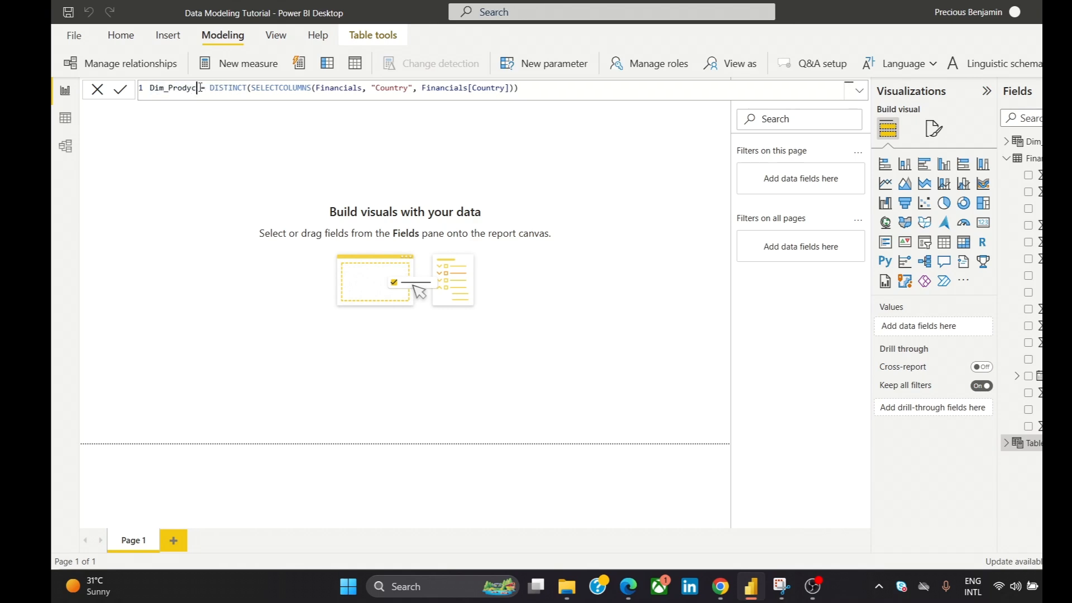
{"action": "key", "text": "BackSpace"}
{"action": "key", "text": "BackSpace"}
{"action": "type", "text": "uct"}
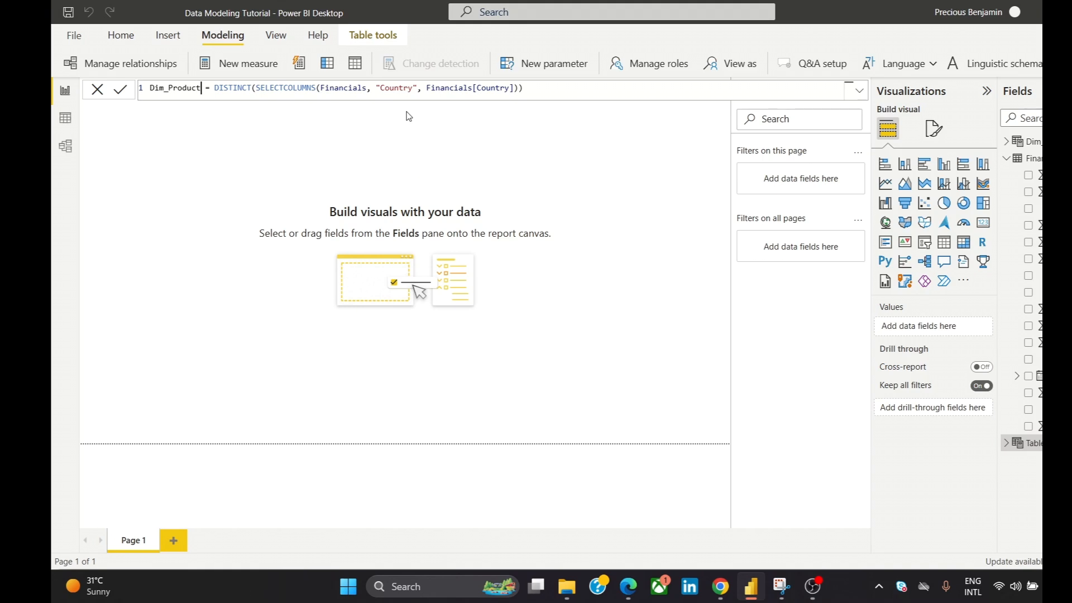
- Change the output column name in the Dim_Product formula to "Product"
{"action": "left_click", "coordinate": [413, 94]}
{"action": "key", "text": "BackSpace"}
{"action": "key", "text": "BackSpace"}
{"action": "key", "text": "BackSpace"}
{"action": "key", "text": "BackSpace"}
{"action": "key", "text": "BackSpace"}
{"action": "key", "text": "BackSpace"}
{"action": "key", "text": "BackSpace"}
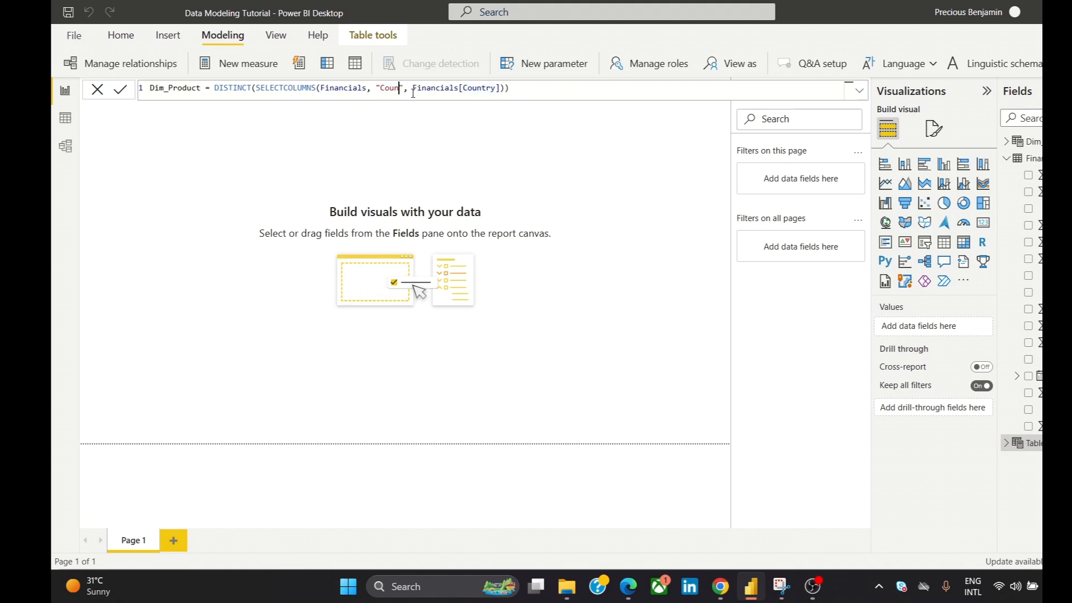
{"action": "type", "text": "Product"}
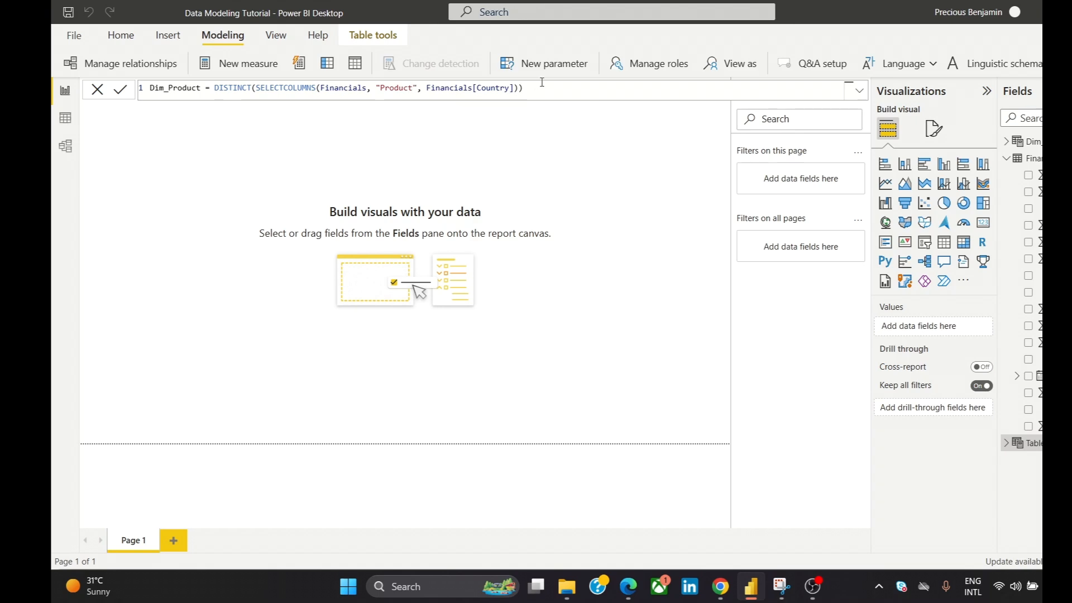
- Replace the source column in the Dim_Product formula with Financials[ Product ], commit the table, and close the formula editor
{"action": "left_click", "coordinate": [515, 87]}
{"action": "key", "text": "BackSpace"}
{"action": "key", "text": "BackSpace"}
{"action": "key", "text": "BackSpace"}
{"action": "key", "text": "BackSpace"}
{"action": "key", "text": "BackSpace"}
{"action": "key", "text": "BackSpace"}
{"action": "key", "text": "BackSpace"}
{"action": "key", "text": "BackSpace"}
{"action": "key", "text": "BackSpace"}
{"action": "key", "text": "BackSpace"}
{"action": "key", "text": "BackSpace"}
{"action": "key", "text": "BackSpace"}
{"action": "key", "text": "BackSpace"}
{"action": "key", "text": "BackSpace"}
{"action": "key", "text": "BackSpace"}
{"action": "key", "text": "BackSpace"}
{"action": "key", "text": "BackSpace"}
{"action": "key", "text": "BackSpace"}
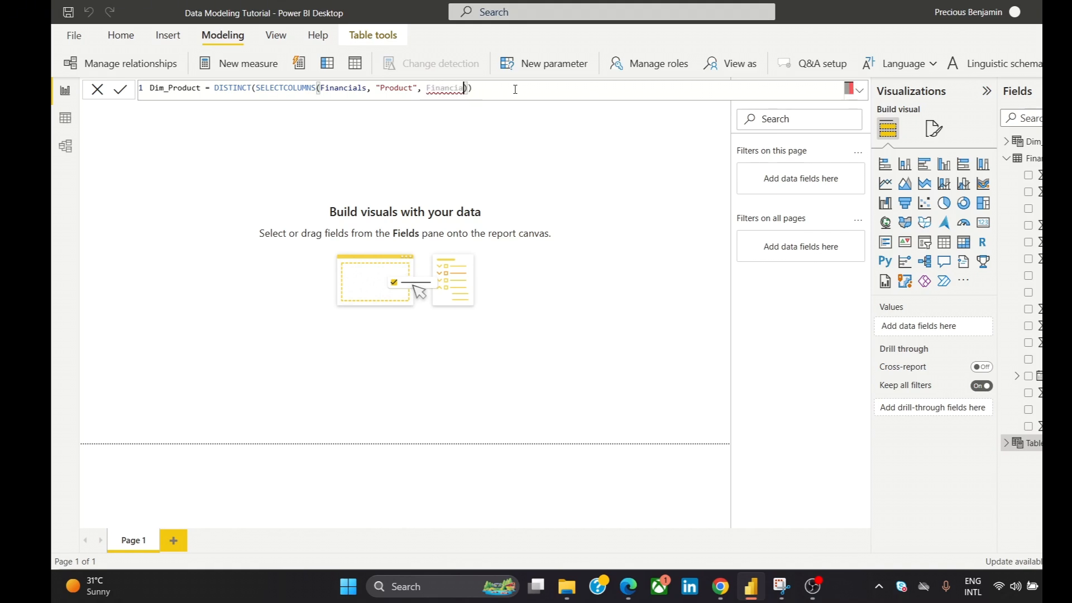
{"action": "type", "text": "Finan"}
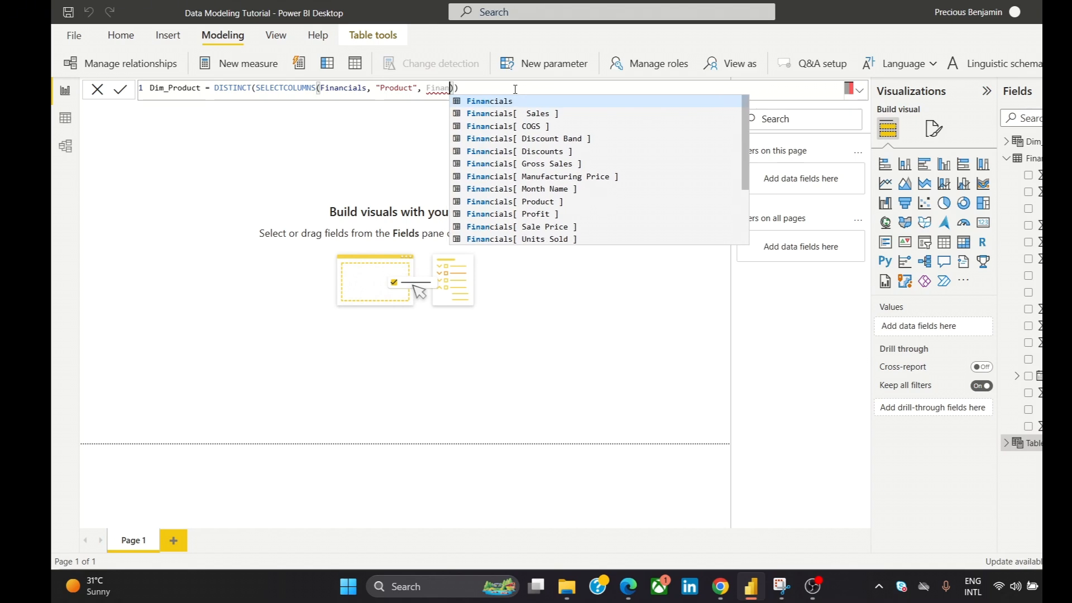
{"action": "left_click", "coordinate": [592, 204]}
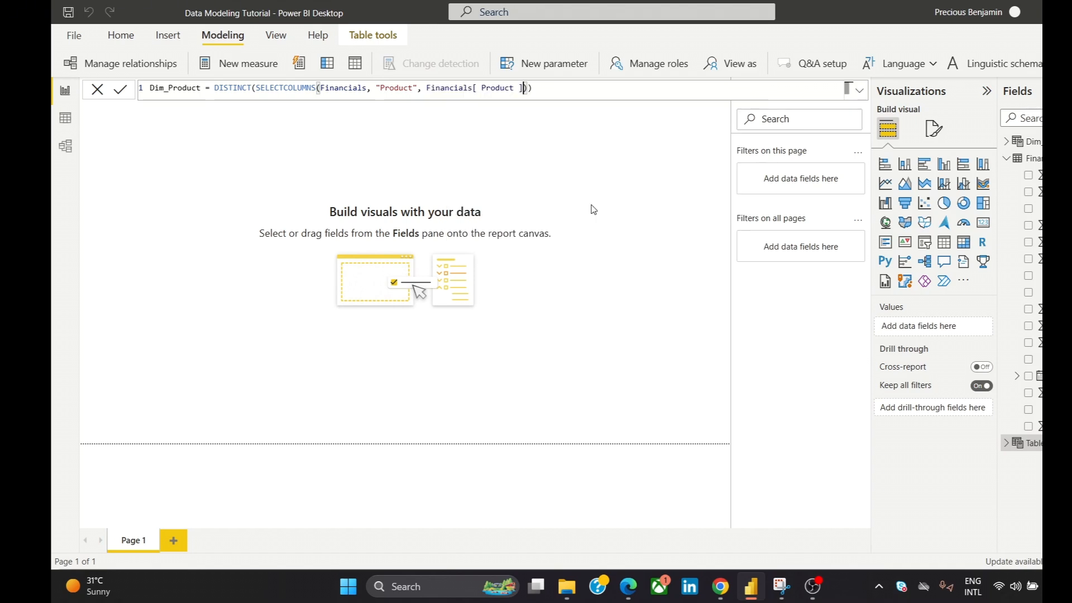
{"action": "left_click", "coordinate": [554, 90]}
{"action": "left_click", "coordinate": [117, 92]}
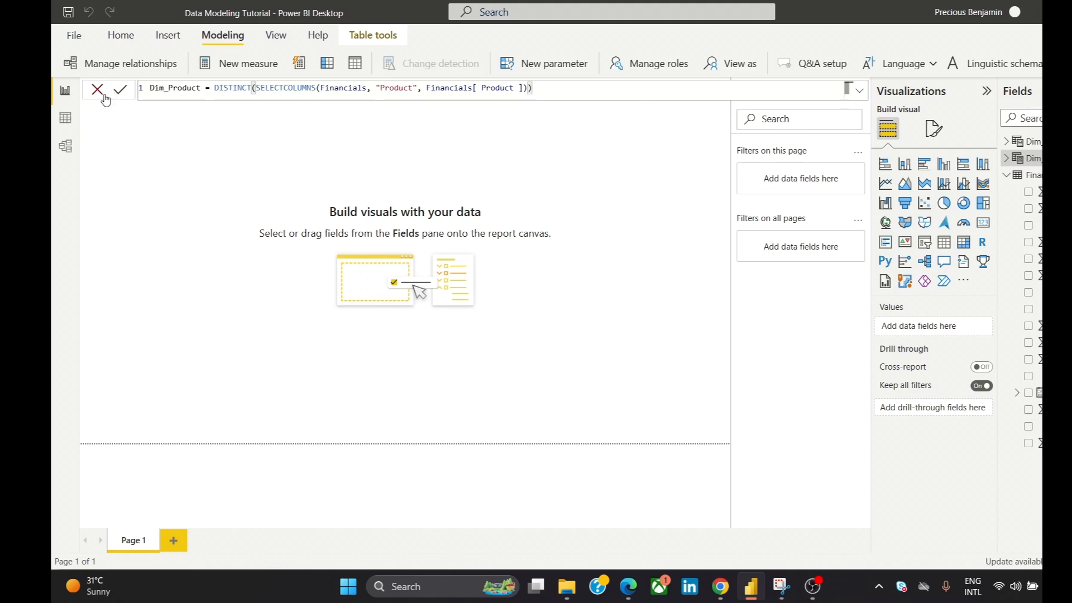
{"action": "left_click", "coordinate": [106, 99]}
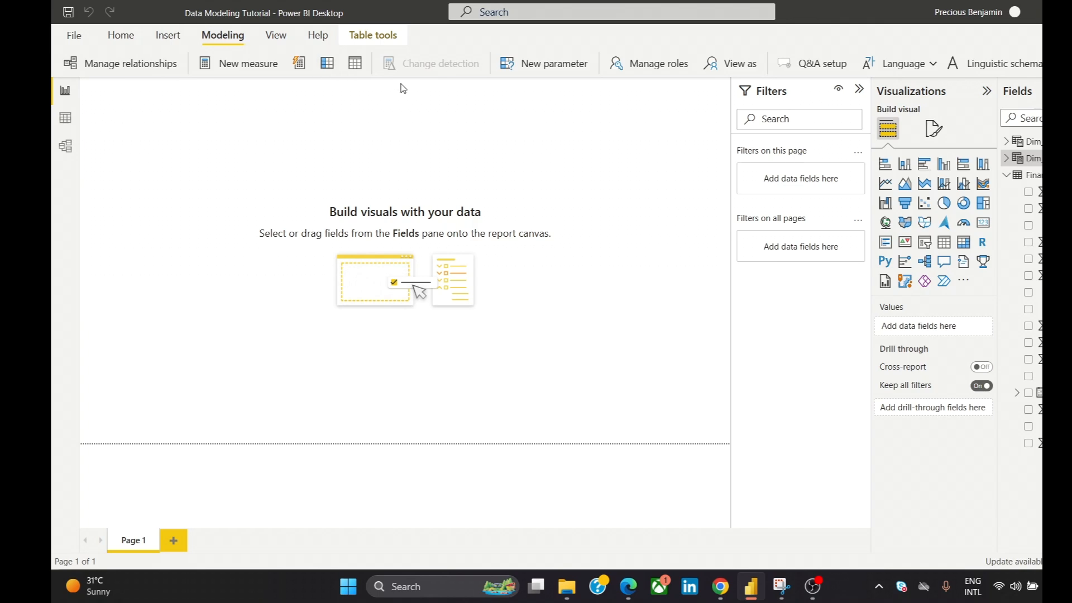
- Start a calculated table named Dim_DiscountBand using DISTINCT and SELECTCOLUMNS with Financials as the source table
{"action": "left_click", "coordinate": [355, 63]}
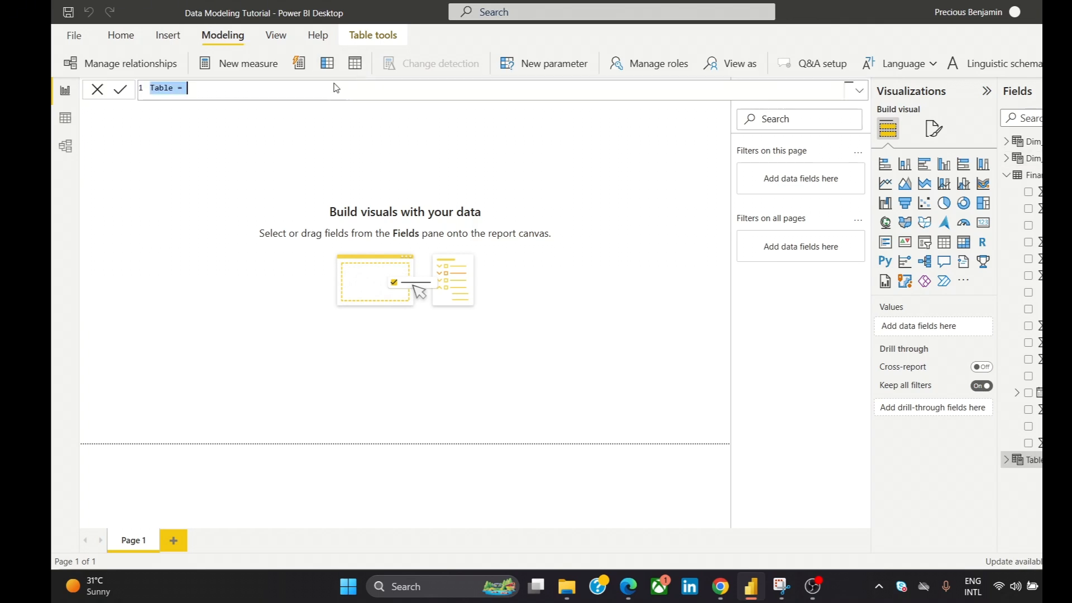
{"action": "type", "text": "Dim_"}
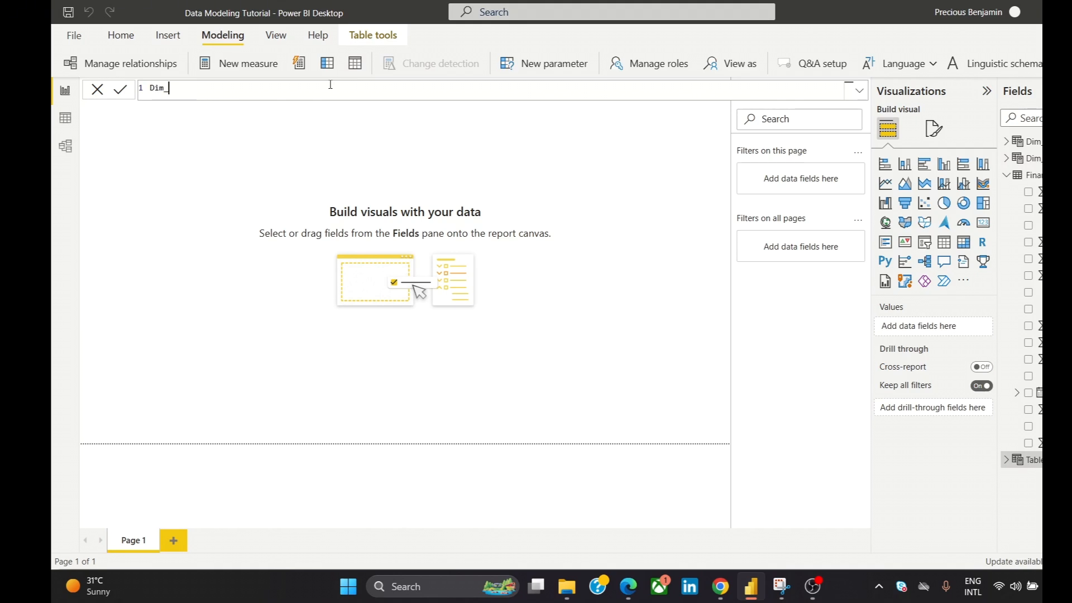
{"action": "type", "text": "DiscountBand = DIST"}
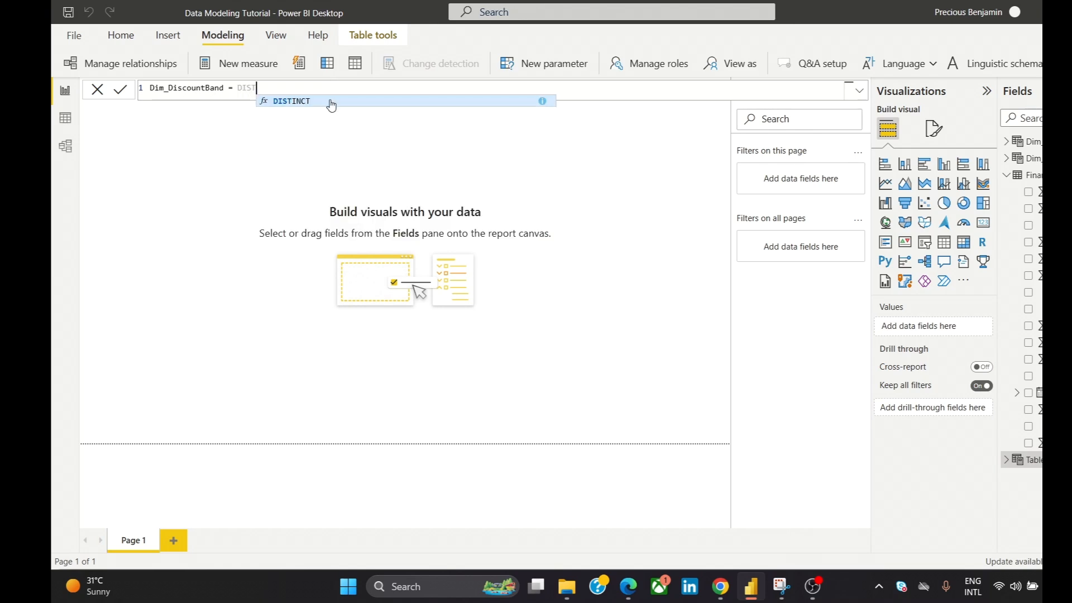
{"action": "left_click", "coordinate": [330, 101]}
{"action": "type", "text": "SE"}
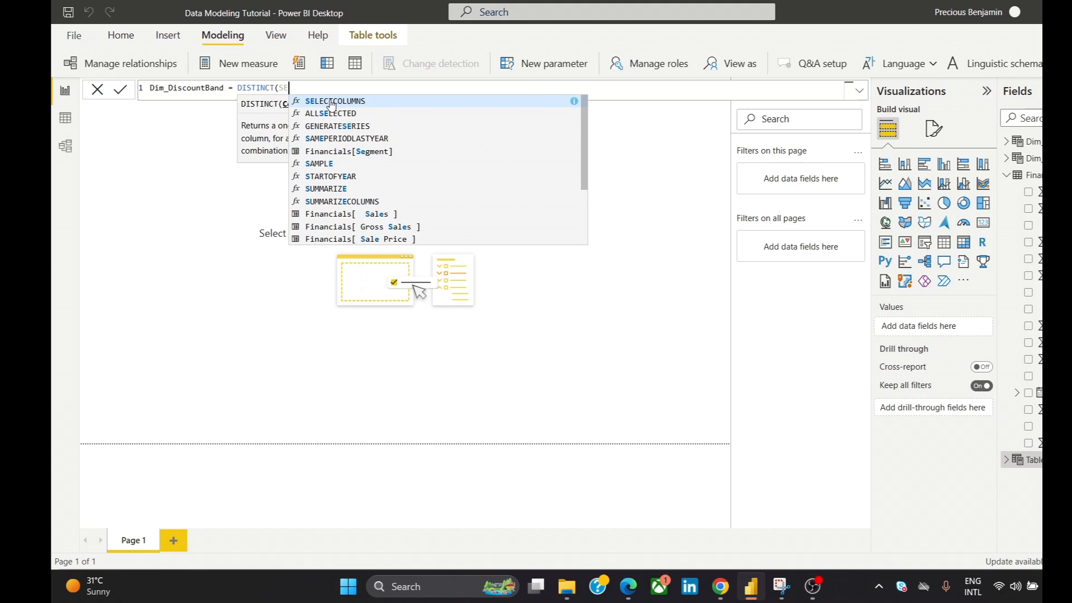
{"action": "left_click", "coordinate": [331, 101]}
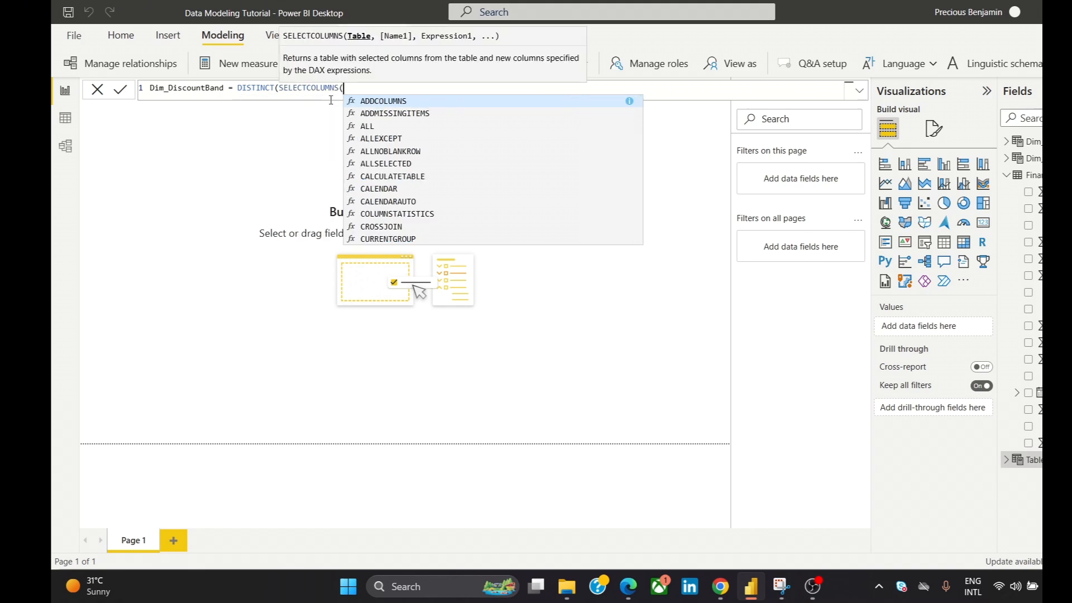
{"action": "type", "text": "Financials"}
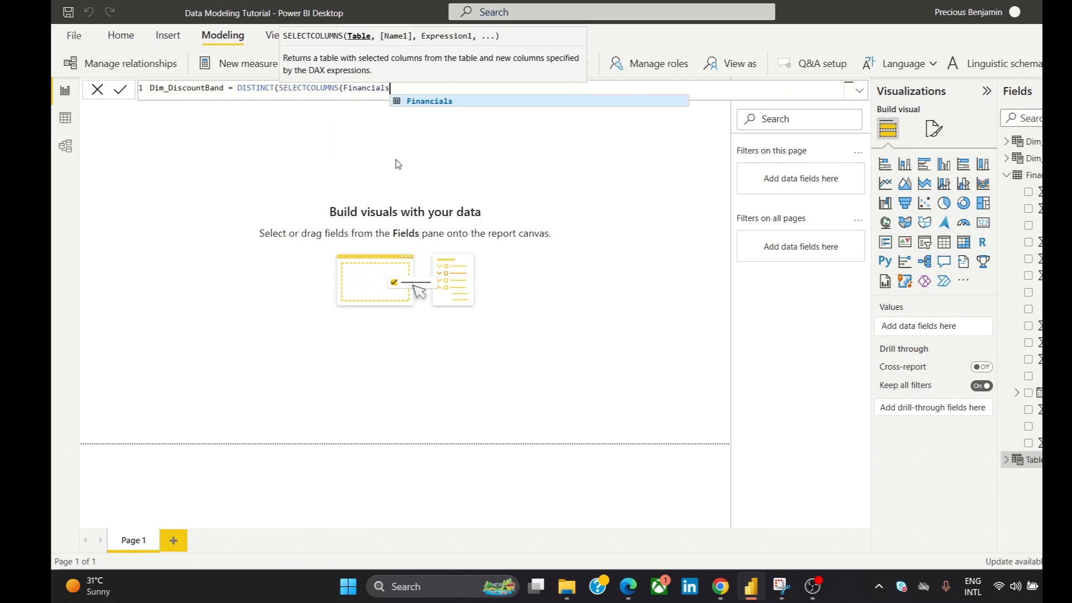
{"action": "type", "text": ", "}
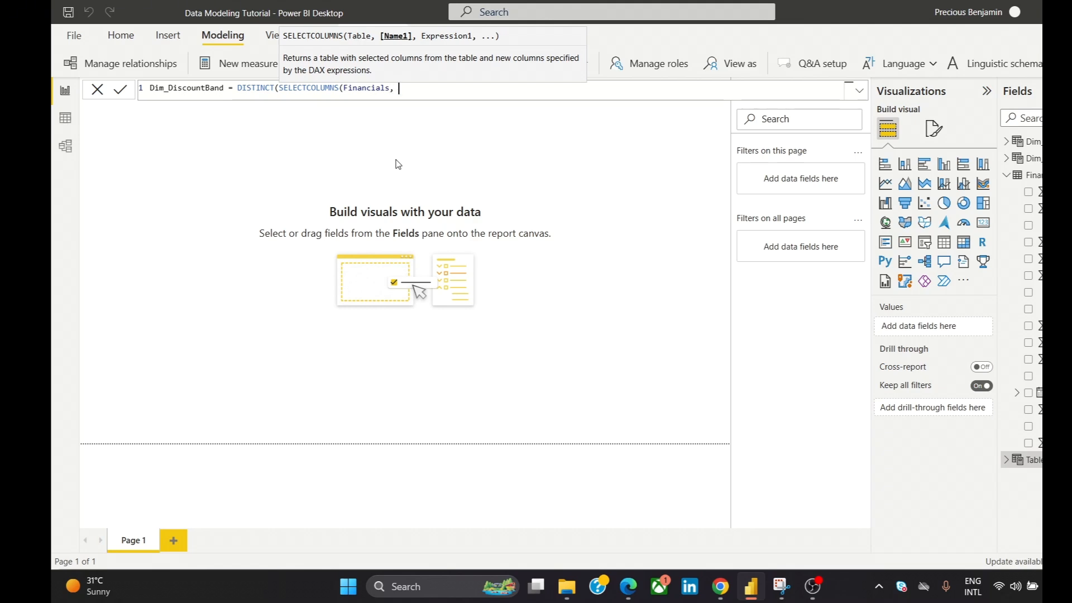
{"action": "type", "text": "\"dISCOUN"}
- Name the output column "DiscountBand" in the Dim_DiscountBand formula
{"action": "key", "text": "BackSpace"}
{"action": "key", "text": "BackSpace"}
{"action": "key", "text": "BackSpace"}
{"action": "key", "text": "BackSpace"}
{"action": "key", "text": "BackSpace"}
{"action": "key", "text": "BackSpace"}
{"action": "key", "text": "BackSpace"}
{"action": "type", "text": "DiscountBand\", fin"}
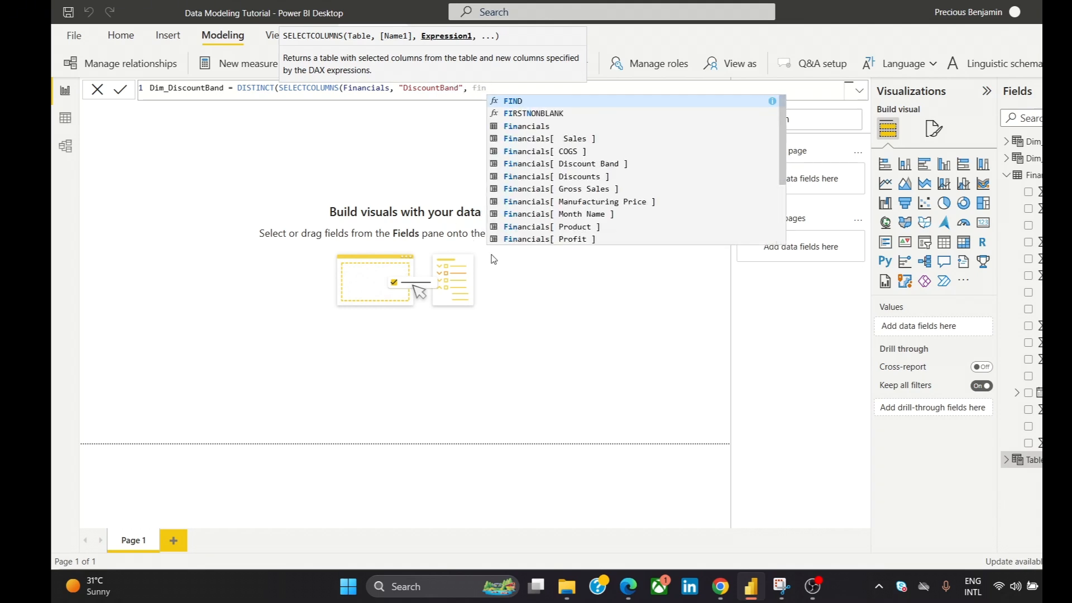
- Use Financials[ Discount Band ] as the source column, close both brackets, commit the Dim_DiscountBand table, and close the formula editor
{"action": "left_click", "coordinate": [642, 166]}
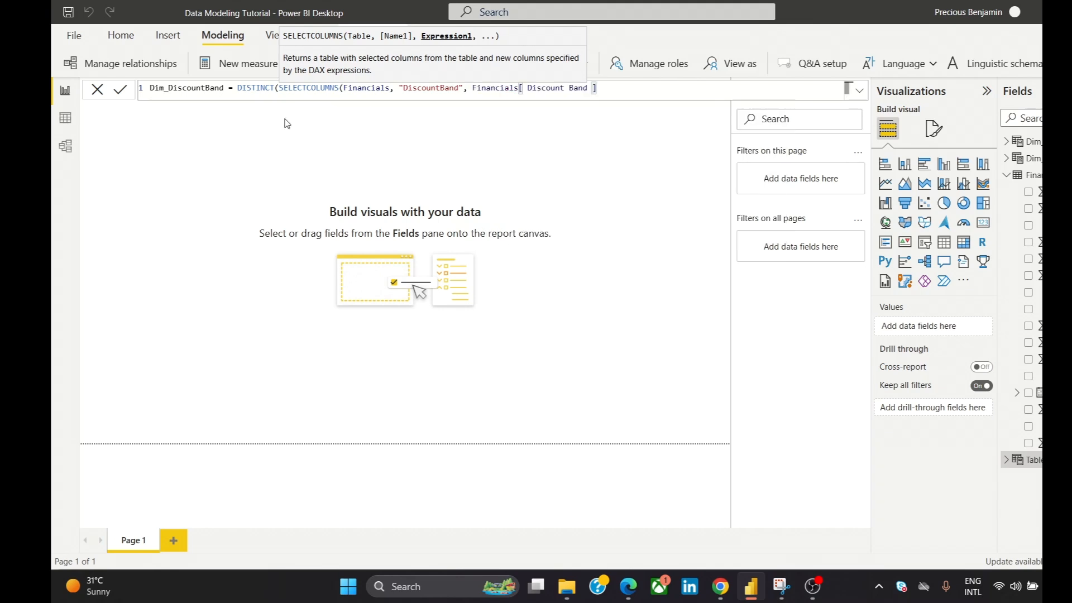
{"action": "type", "text": "))"}
{"action": "left_click", "coordinate": [123, 91]}
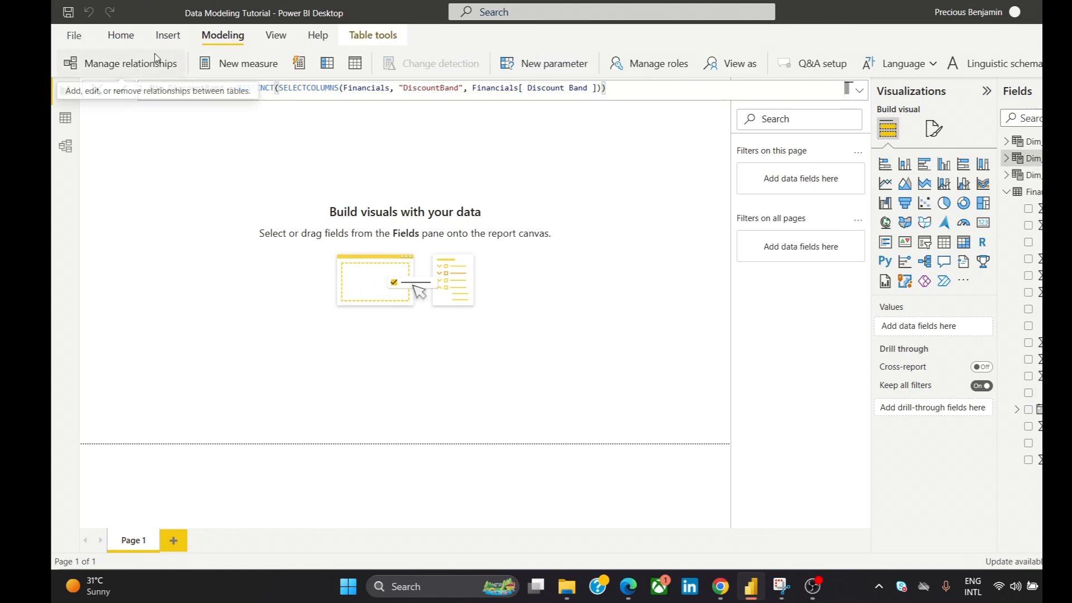
{"action": "left_click", "coordinate": [96, 91]}
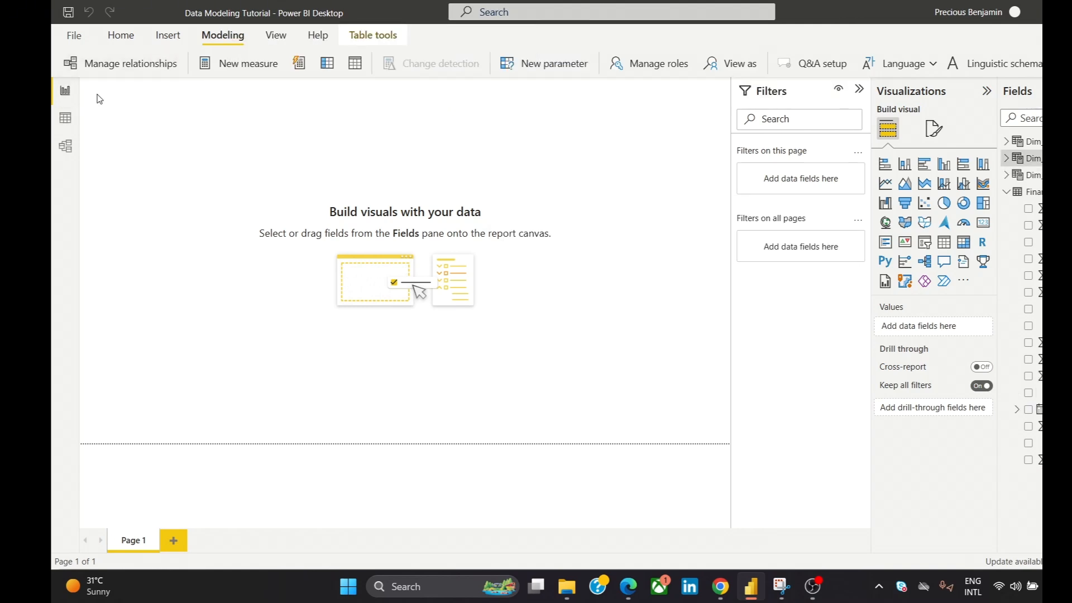
- Start another calculated table named Dim_Segment using DISTINCT and SELECTCOLUMNS with Financials as the source table
{"action": "left_click", "coordinate": [357, 69]}
{"action": "type", "text": "D"}
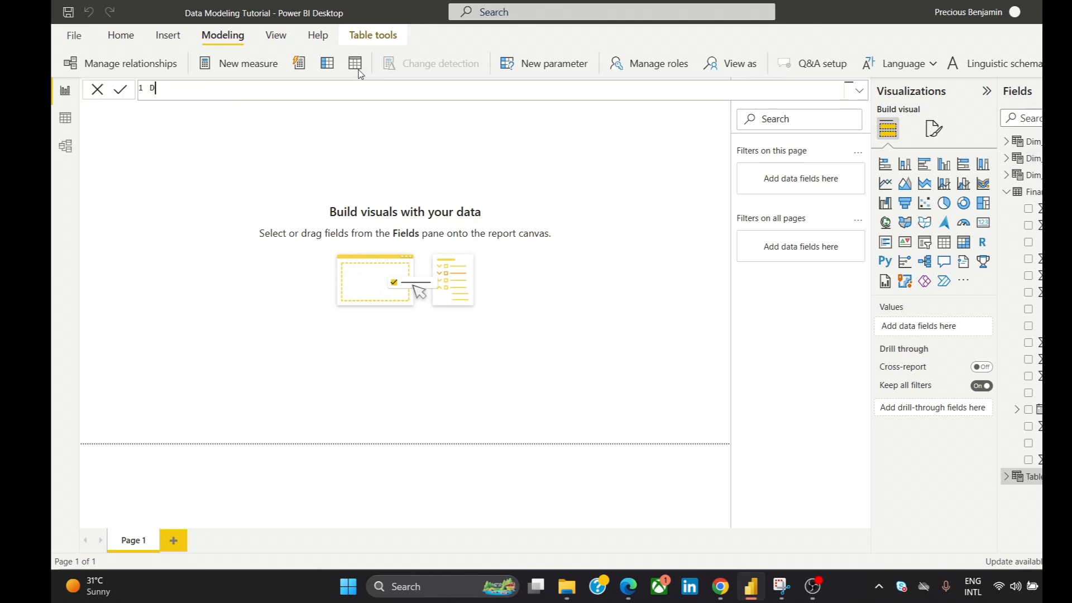
{"action": "type", "text": "im_Segment = DISTINCT("}
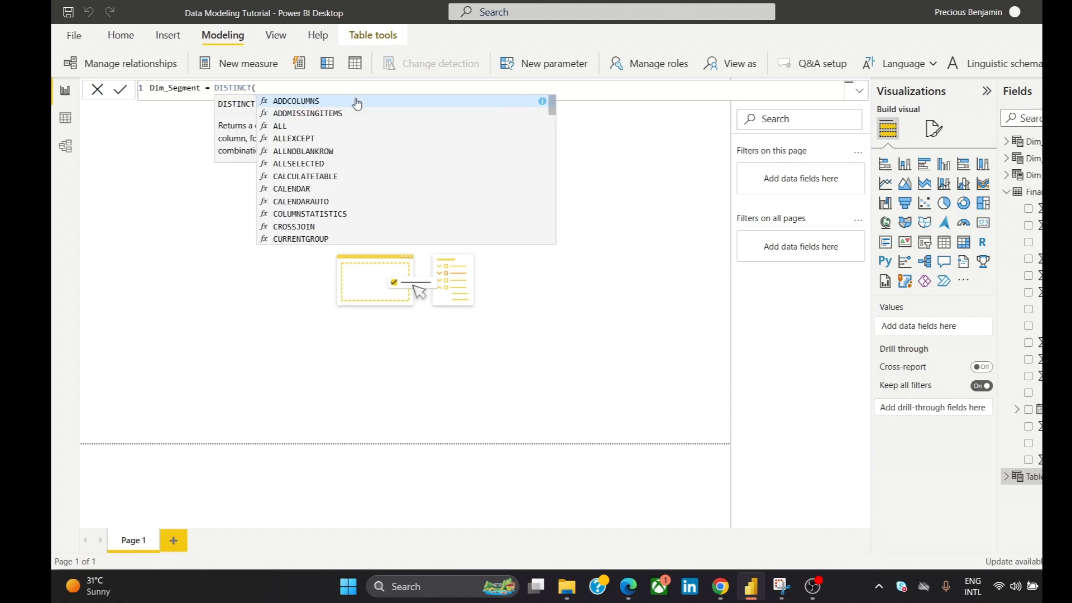
{"action": "type", "text": "SEL"}
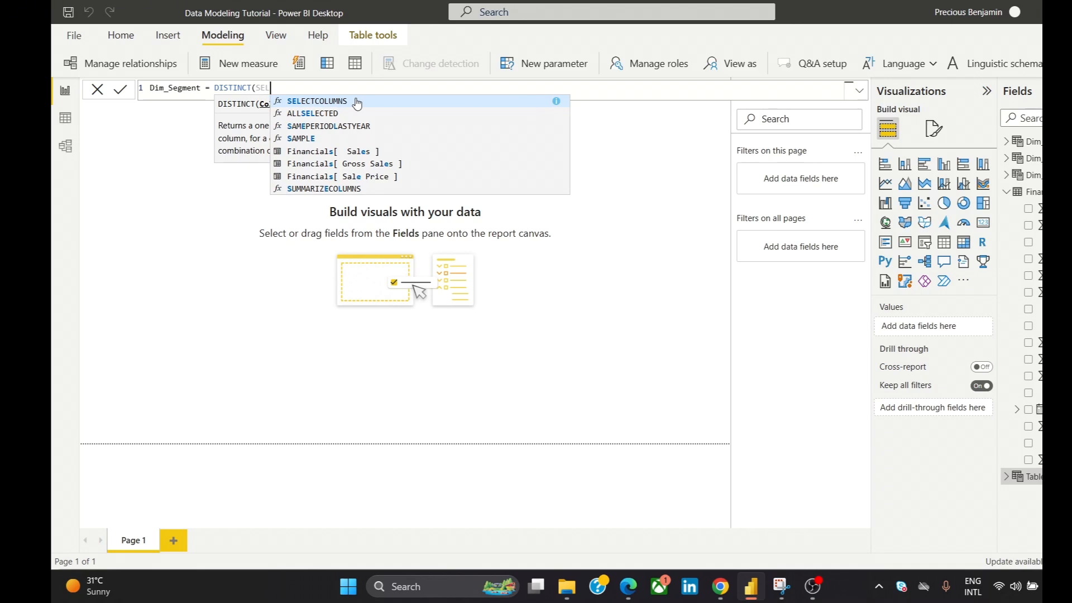
{"action": "left_click", "coordinate": [356, 101]}
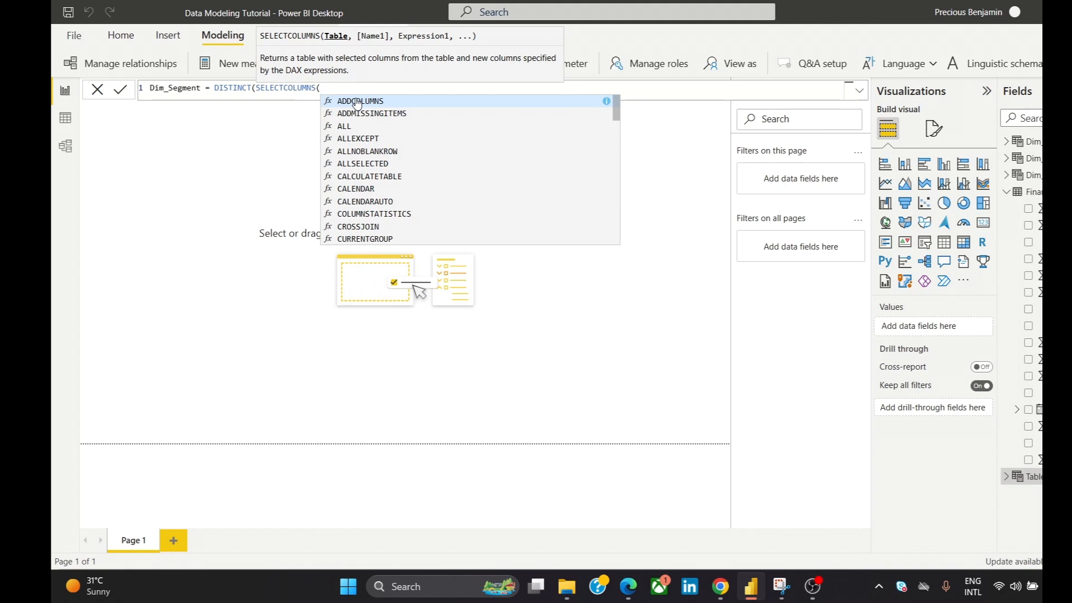
{"action": "type", "text": "FIN"}
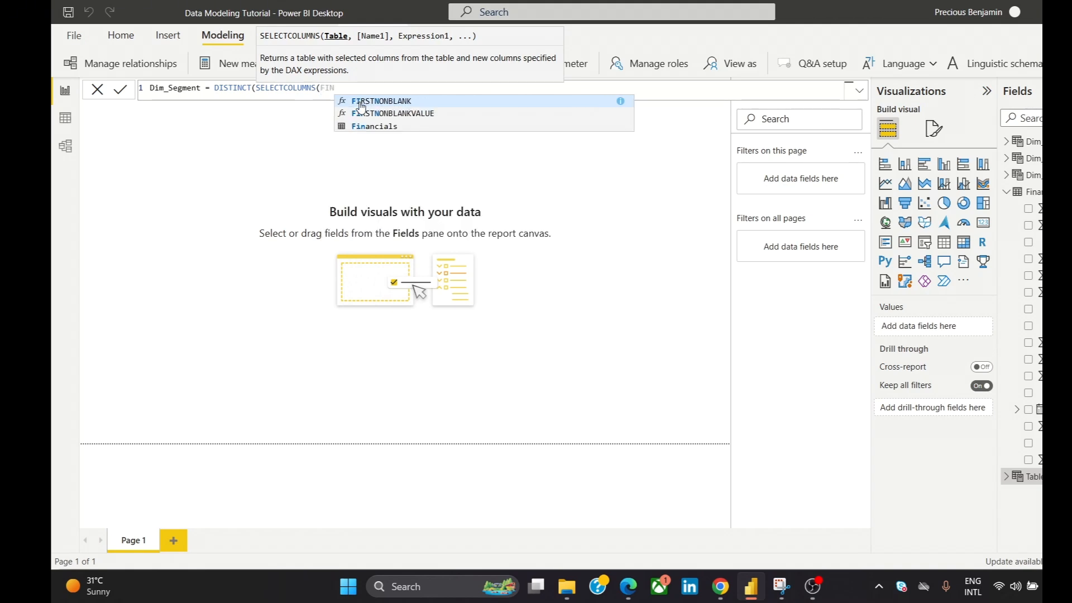
{"action": "left_click", "coordinate": [385, 128]}
{"action": "type", "text": ", "}
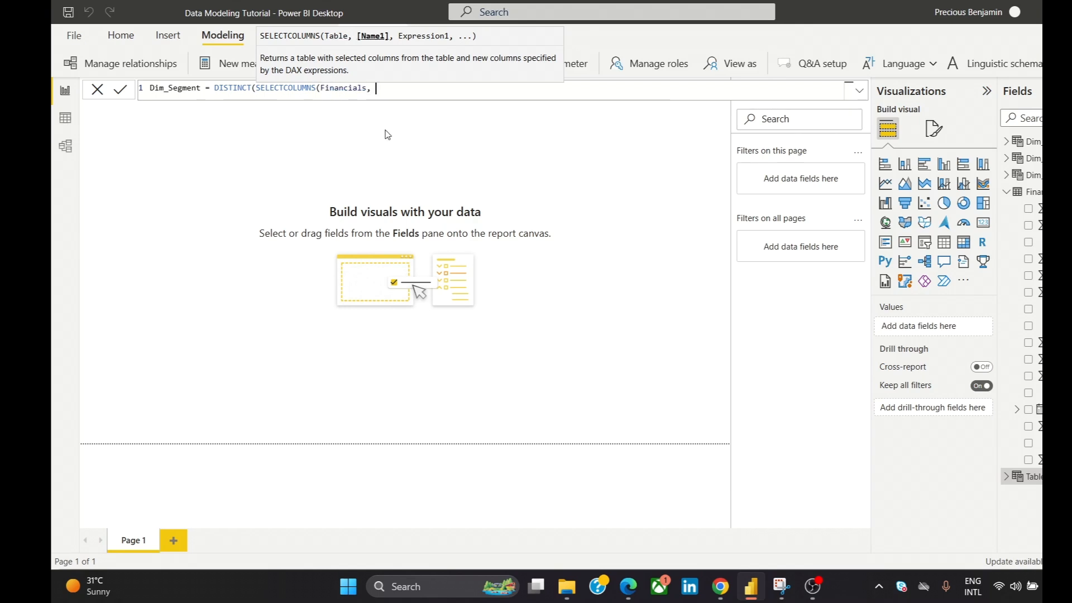
{"action": "type", "text": "\"\"sEG"}
- Name the output column "Dim_Segment" in the Dim_Segment formula
{"action": "key", "text": "BackSpace"}
{"action": "key", "text": "BackSpace"}
{"action": "key", "text": "BackSpace"}
{"action": "type", "text": "Dim_Segment\""}
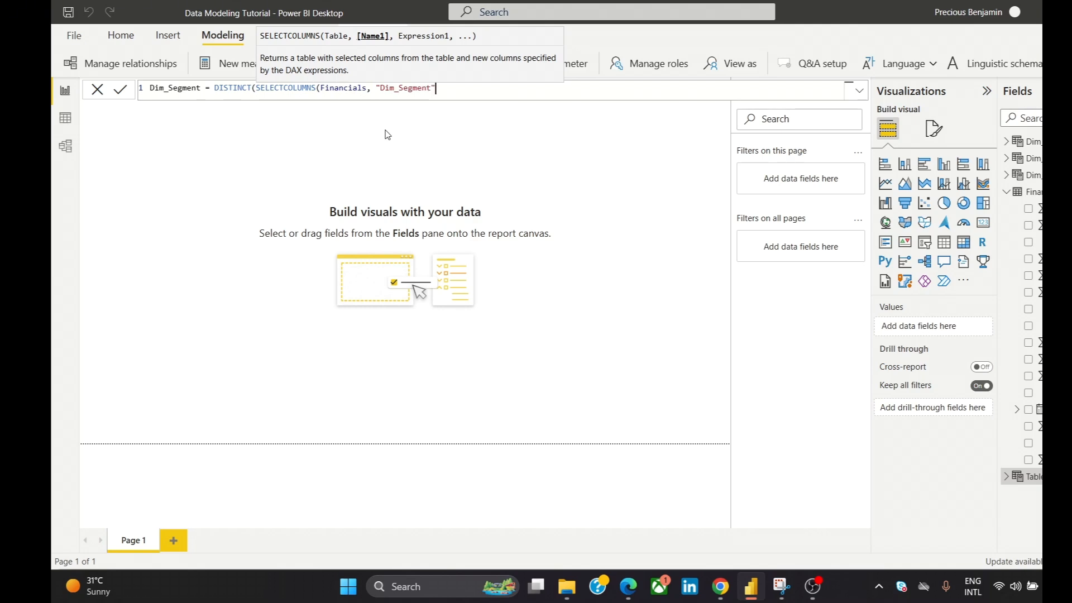
{"action": "type", "text": ", fim"}
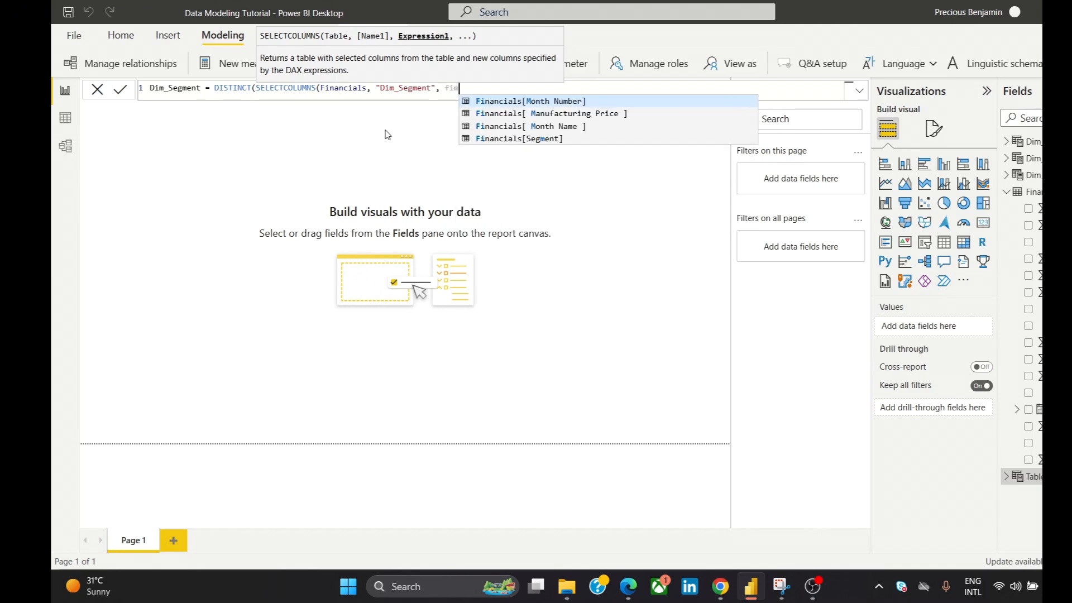
- Use Financials[Segment] as the source column, close both brackets, and commit the Dim_Segment table
{"action": "left_click", "coordinate": [494, 141]}
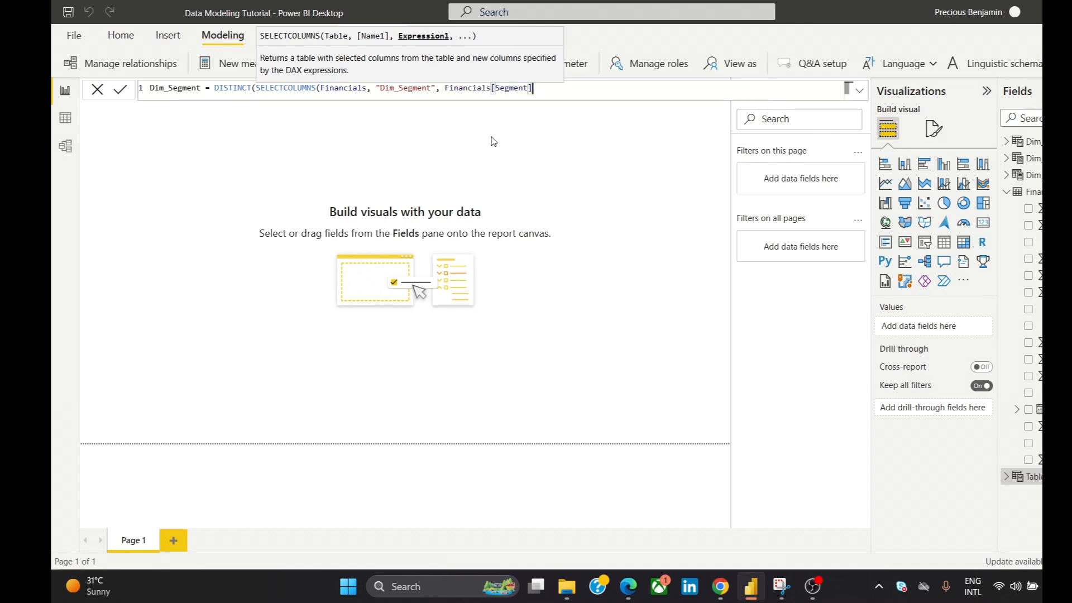
{"action": "type", "text": "))"}
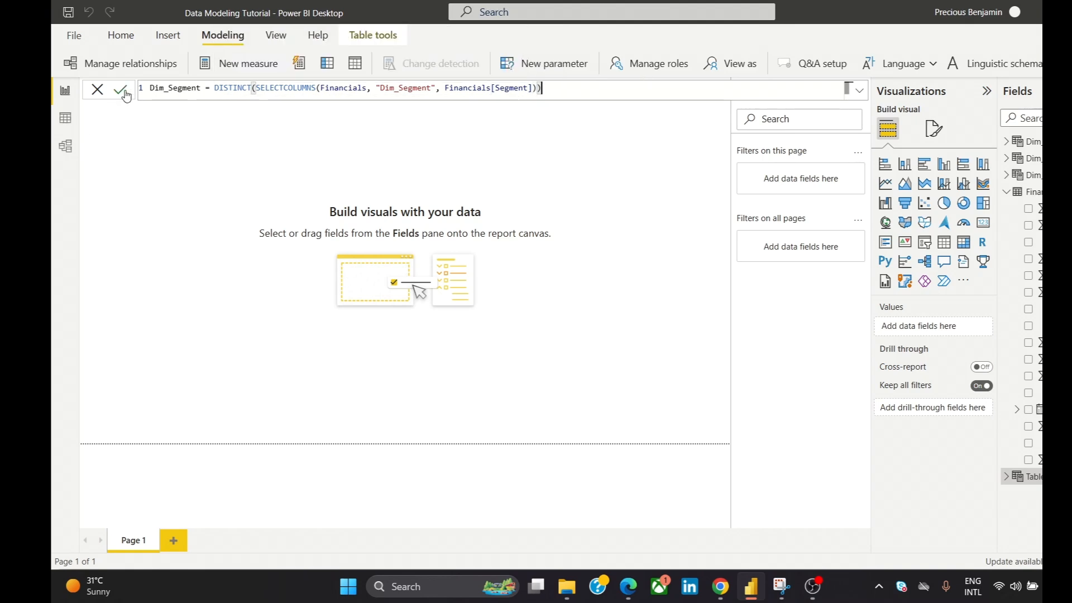
{"action": "left_click", "coordinate": [153, 92]}
{"action": "left_click", "coordinate": [125, 95]}
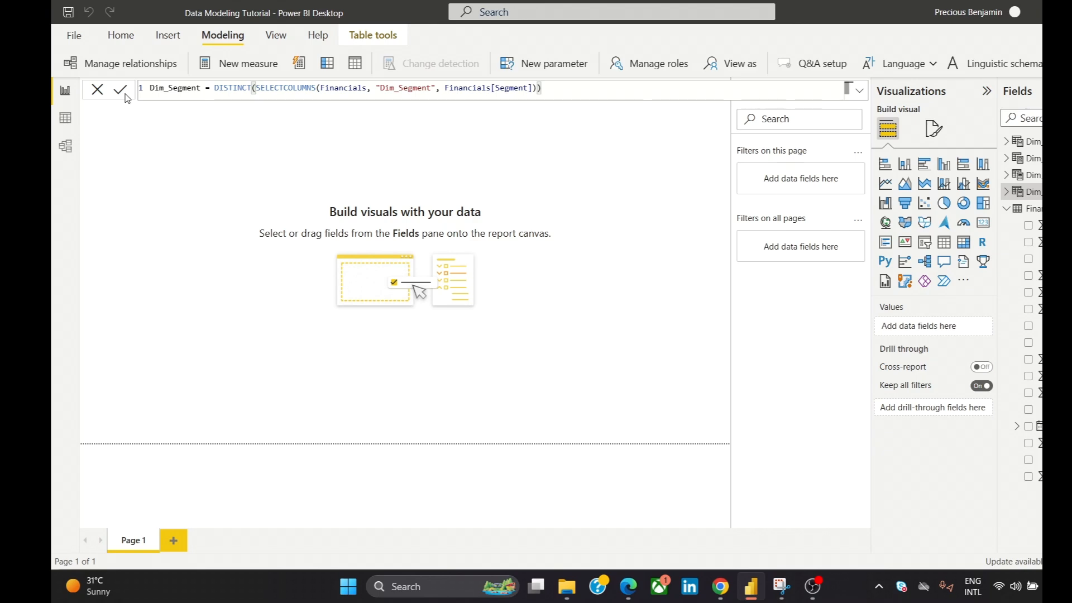
- Open the model diagram, shrink the Dim_Country table card, and move it closer to Financials
{"action": "left_click", "coordinate": [65, 146]}
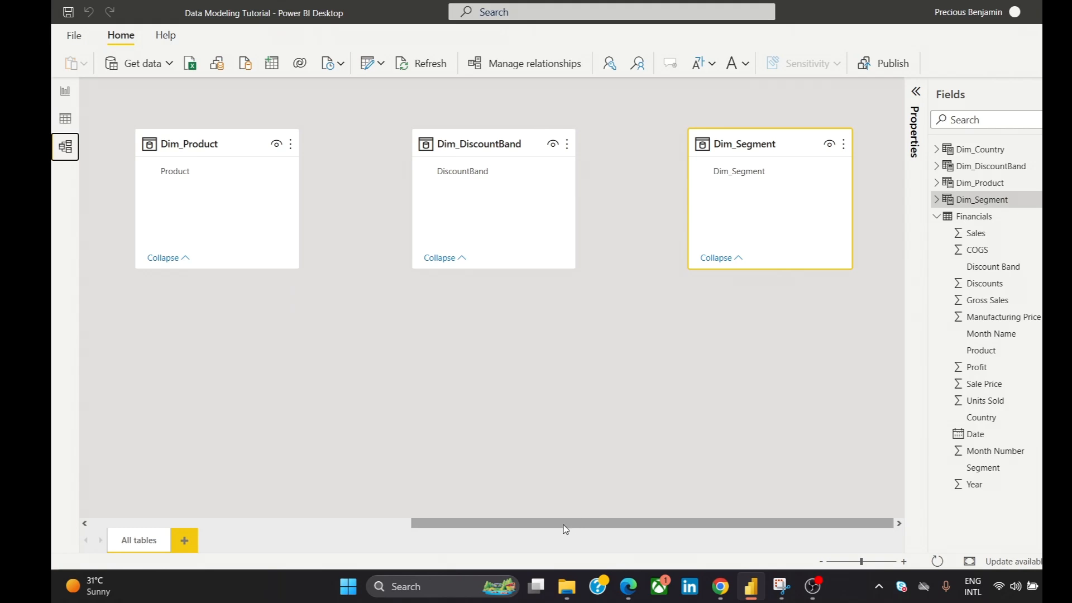
{"action": "left_click_drag", "start_coordinate": [684, 526], "coordinate": [346, 602]}
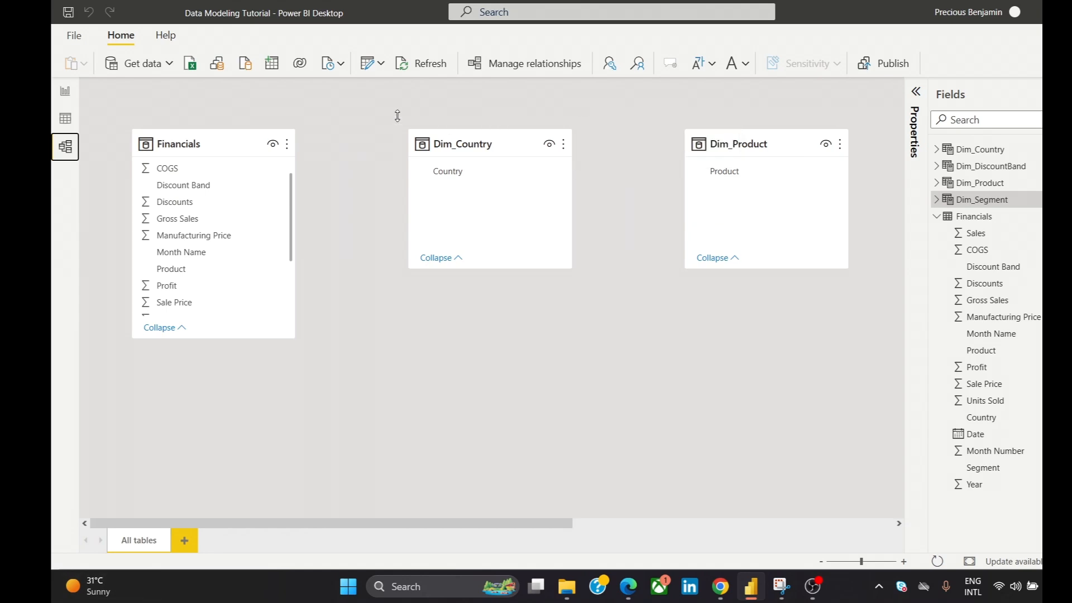
{"action": "left_click", "coordinate": [530, 215]}
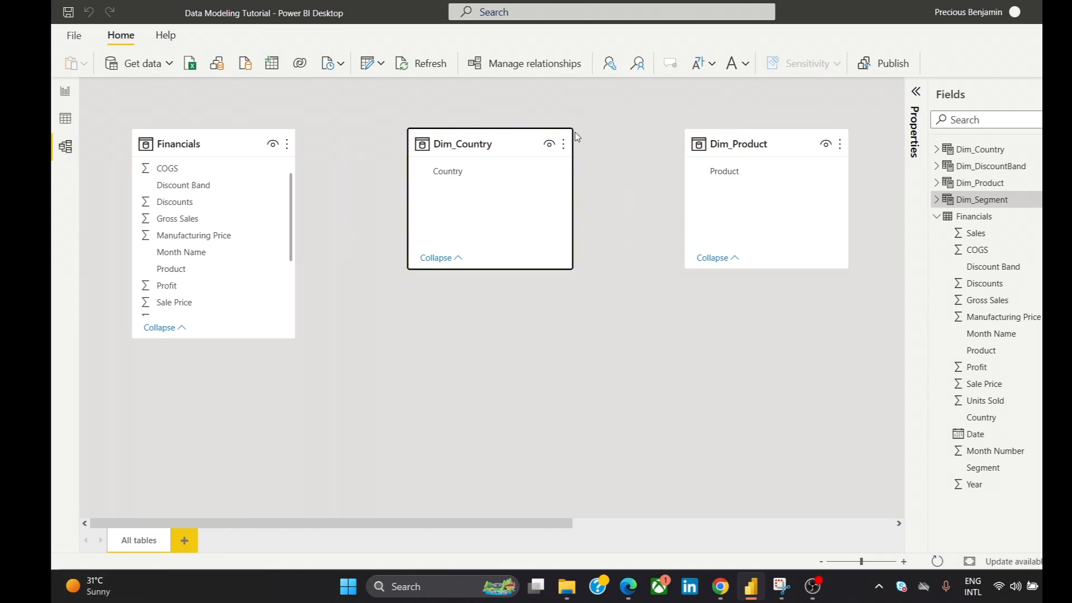
{"action": "left_click_drag", "start_coordinate": [571, 269], "coordinate": [528, 227]}
{"action": "left_click_drag", "start_coordinate": [470, 141], "coordinate": [399, 127]}
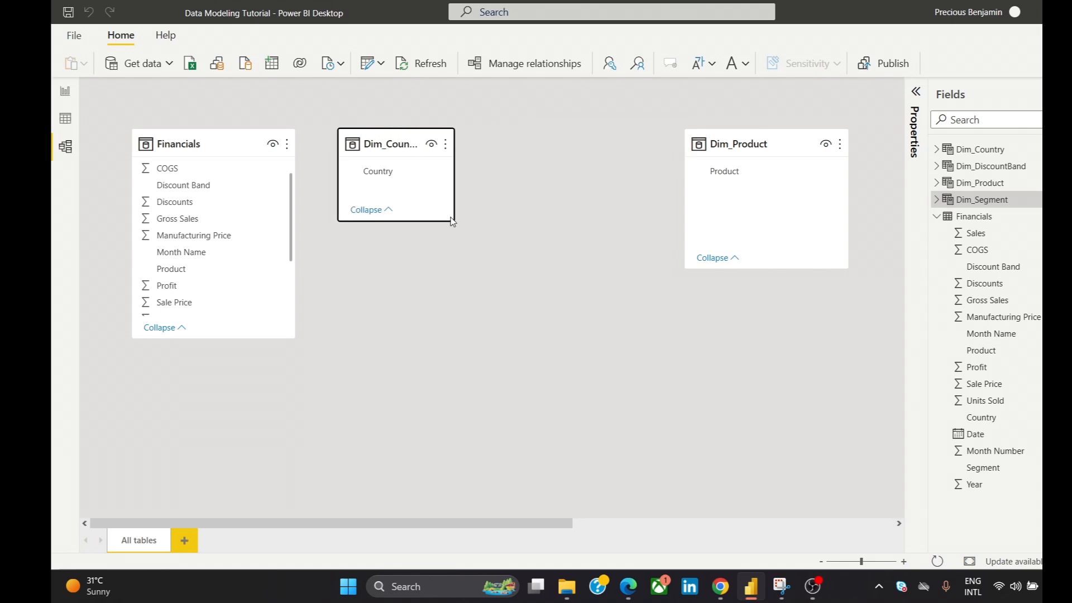
- Shrink the Dim_Product card and align it directly below Dim_Country, leaving a wider gap between both cards and Financials
{"action": "left_click_drag", "start_coordinate": [762, 141], "coordinate": [557, 250]}
{"action": "left_click_drag", "start_coordinate": [640, 377], "coordinate": [591, 323]}
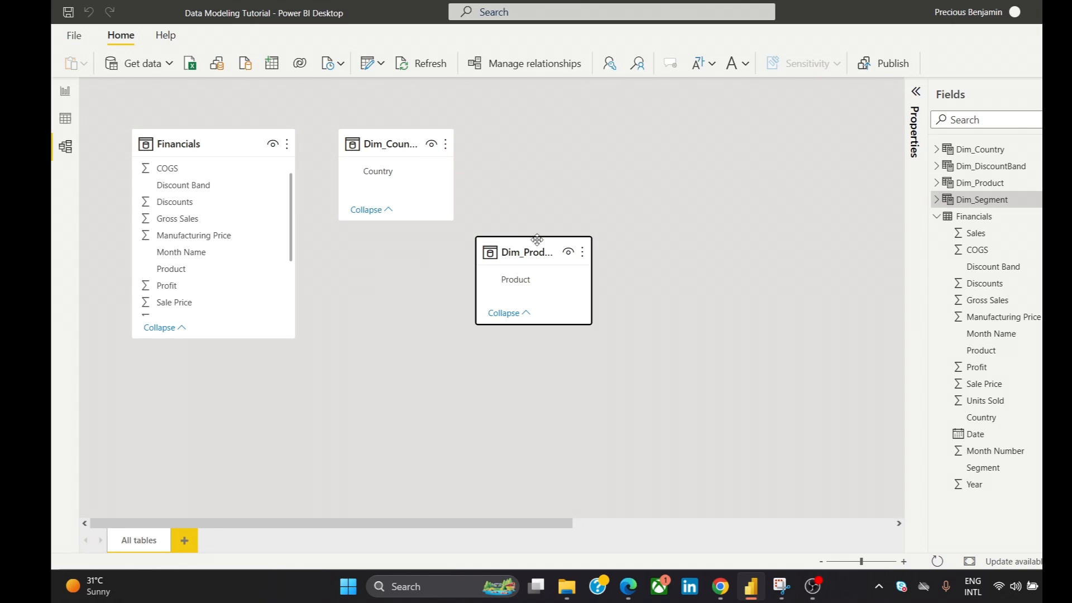
{"action": "left_click_drag", "start_coordinate": [526, 250], "coordinate": [451, 292]}
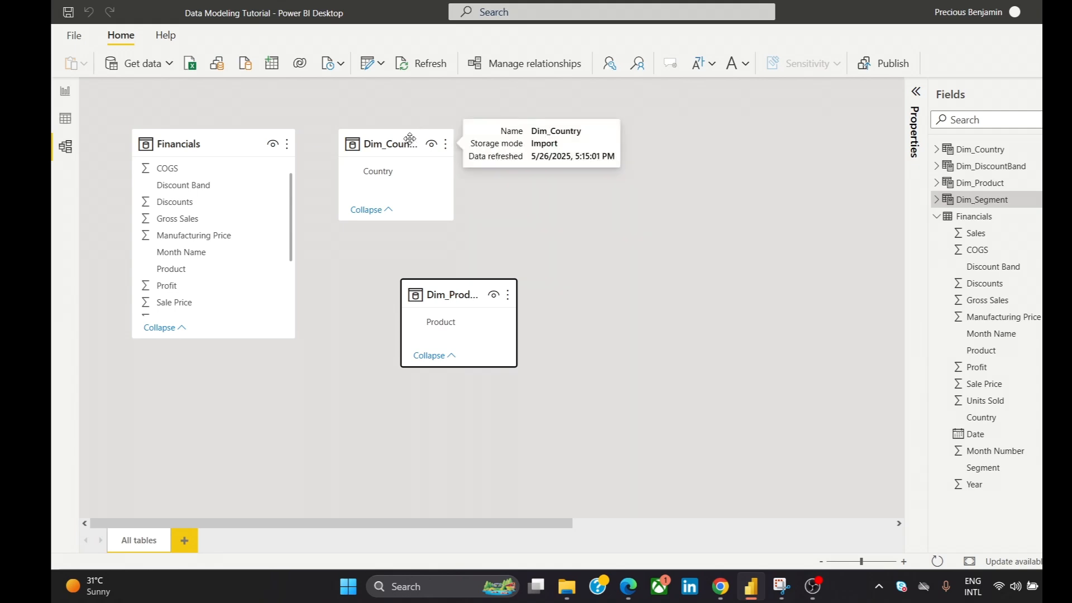
{"action": "left_click_drag", "start_coordinate": [410, 138], "coordinate": [483, 98]}
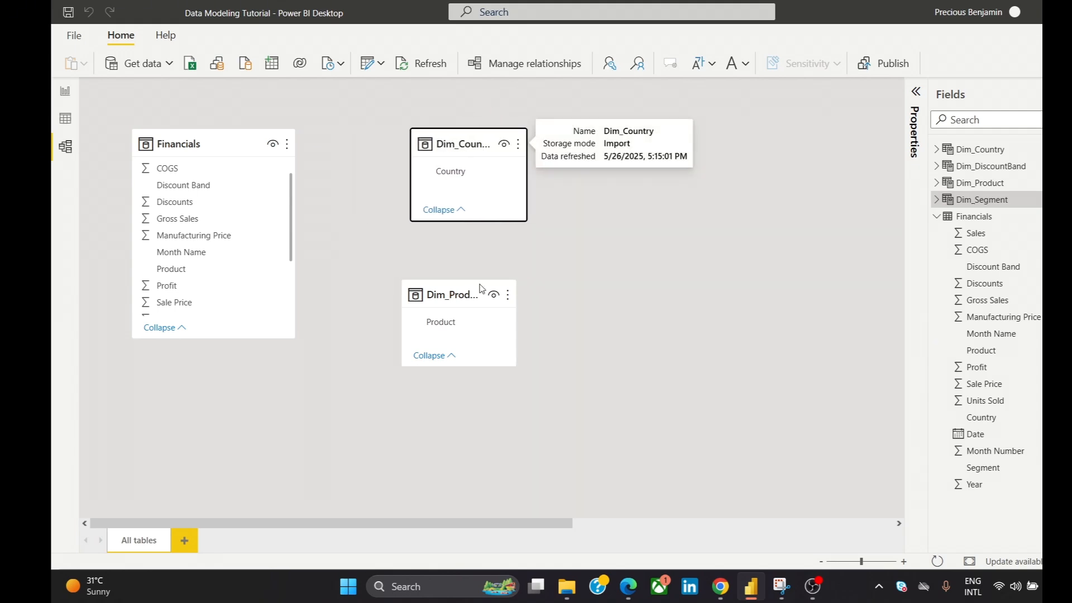
{"action": "left_click_drag", "start_coordinate": [486, 290], "coordinate": [495, 288]}
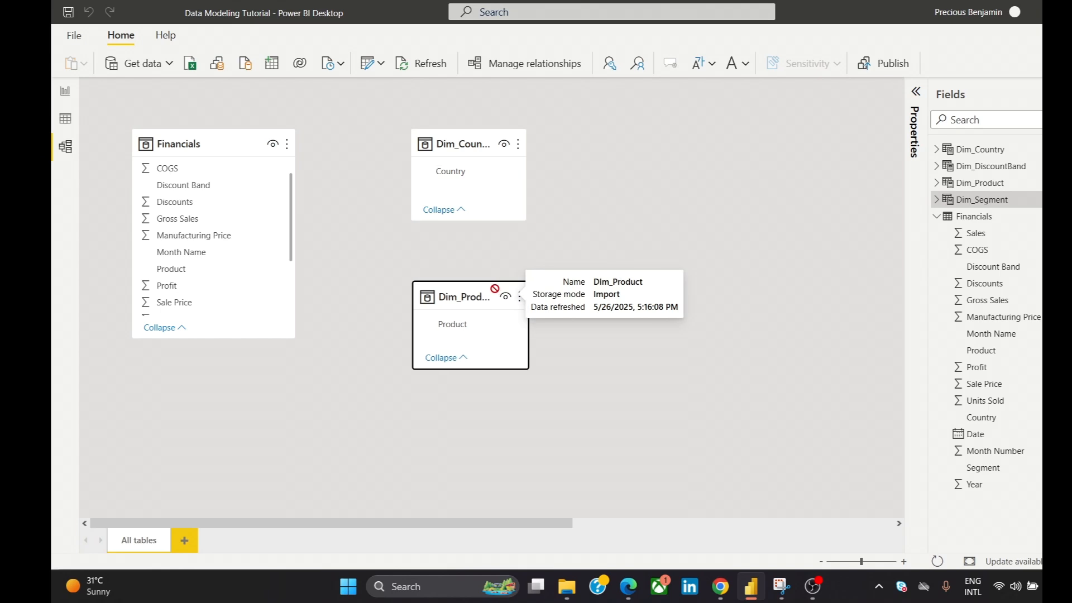
- Bring the Dim_DiscountBand card over beside Dim_Country and Dim_Product, and reduce its height
{"action": "left_click_drag", "start_coordinate": [524, 527], "coordinate": [833, 519]}
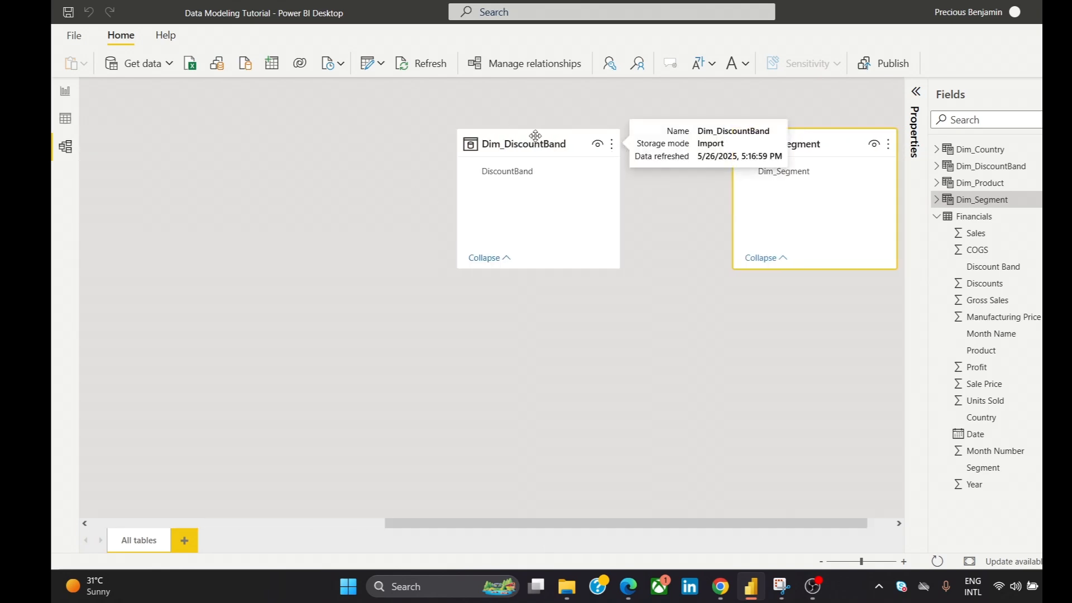
{"action": "left_click_drag", "start_coordinate": [536, 136], "coordinate": [296, 230]}
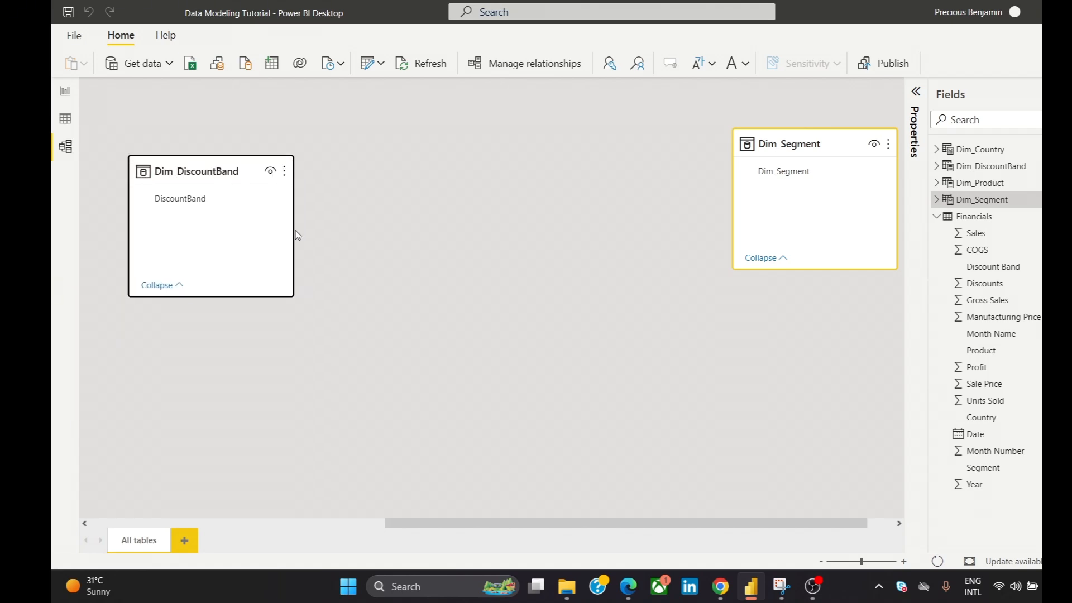
{"action": "left_click_drag", "start_coordinate": [603, 522], "coordinate": [296, 514]}
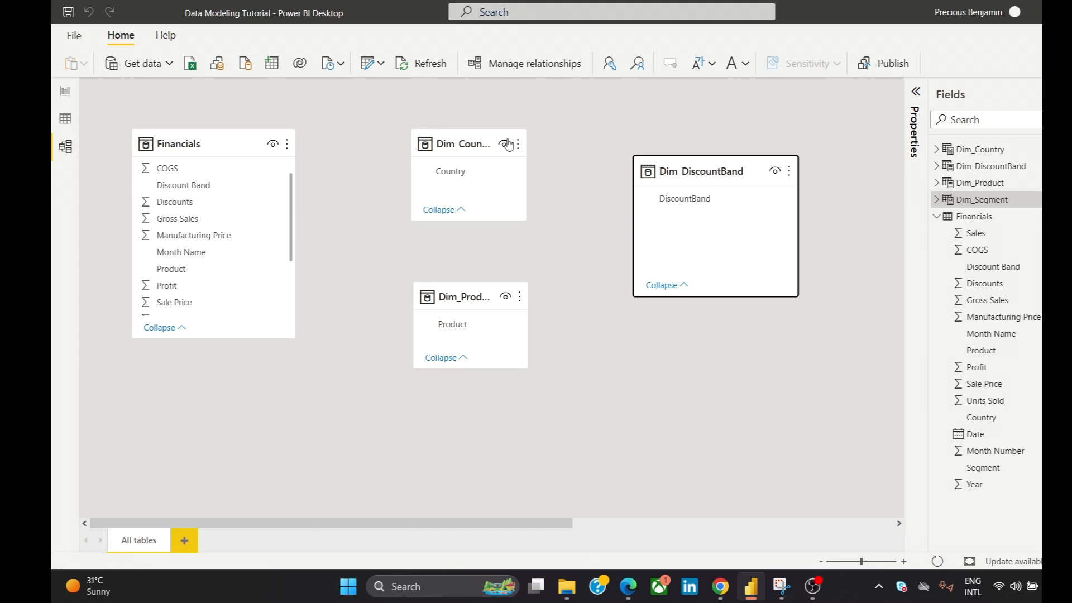
{"action": "left_click_drag", "start_coordinate": [743, 161], "coordinate": [742, 208]}
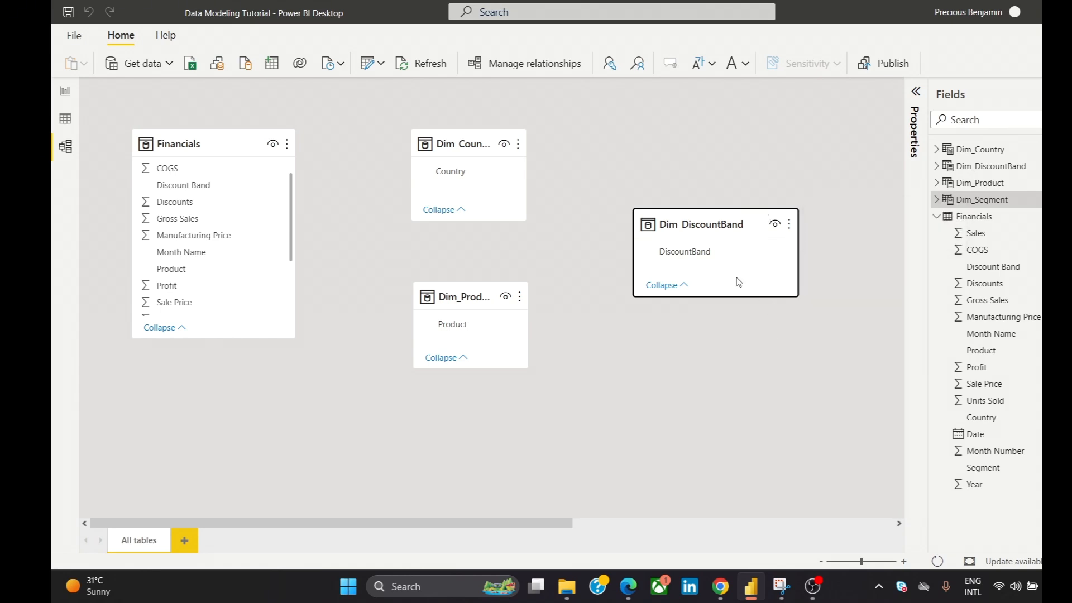
- Clear the Dim_DiscountBand, Dim_Country and Dim_Product cards out of the way and move the Financials card to the middle of the diagram
{"action": "left_click_drag", "start_coordinate": [671, 216], "coordinate": [886, 384]}
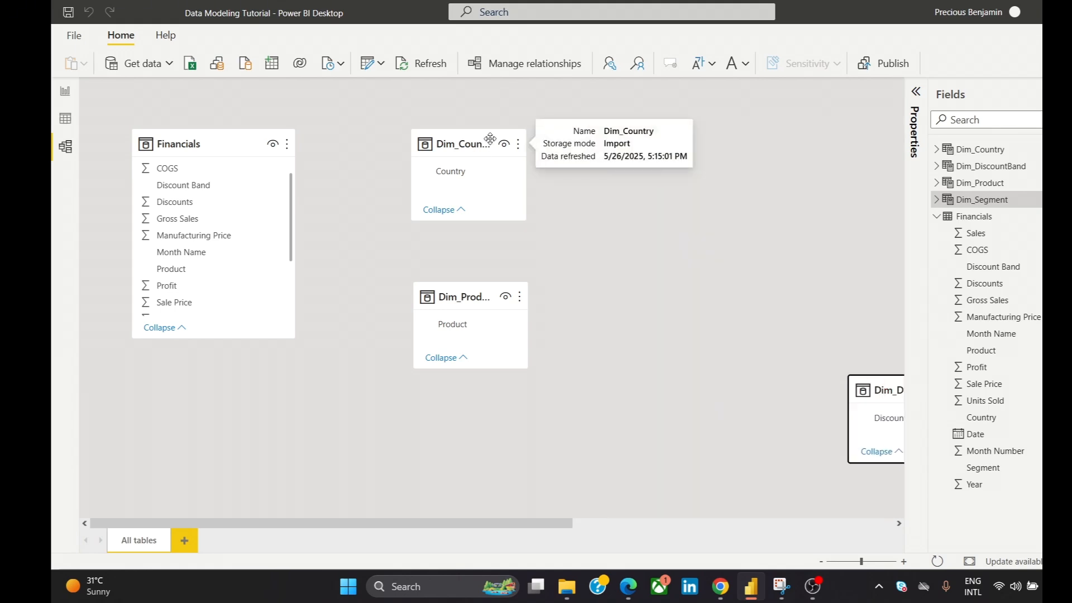
{"action": "left_click_drag", "start_coordinate": [490, 138], "coordinate": [867, 183]}
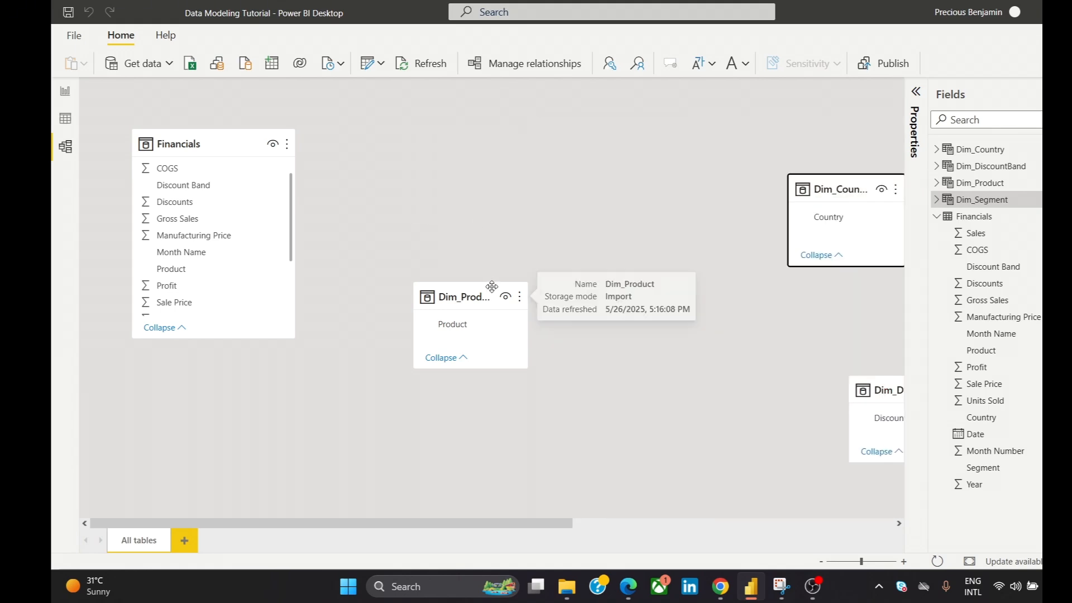
{"action": "left_click_drag", "start_coordinate": [492, 286], "coordinate": [807, 409]}
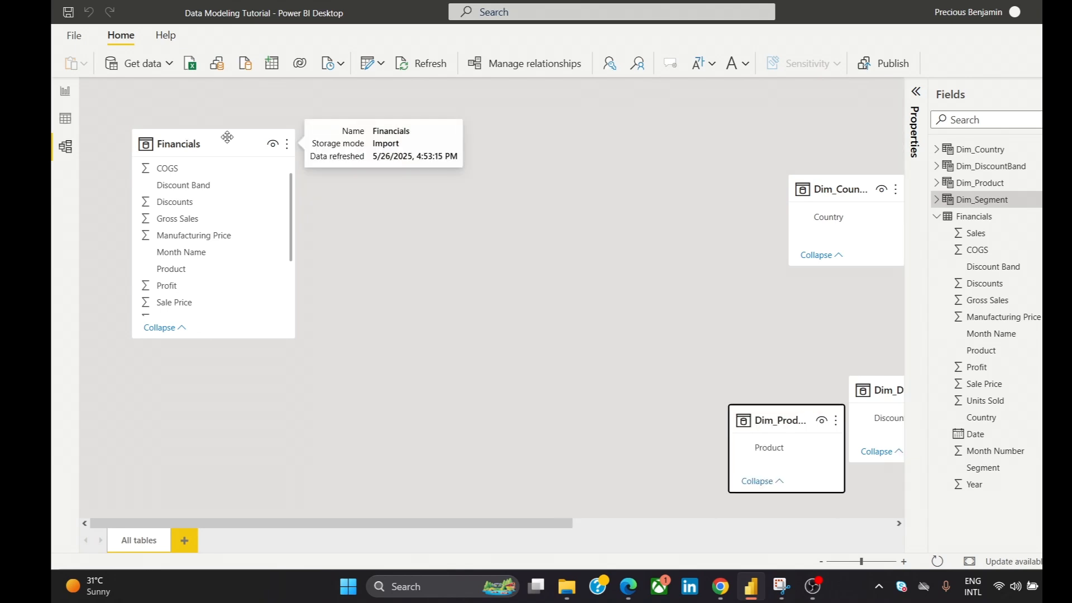
{"action": "left_click_drag", "start_coordinate": [227, 136], "coordinate": [611, 165]}
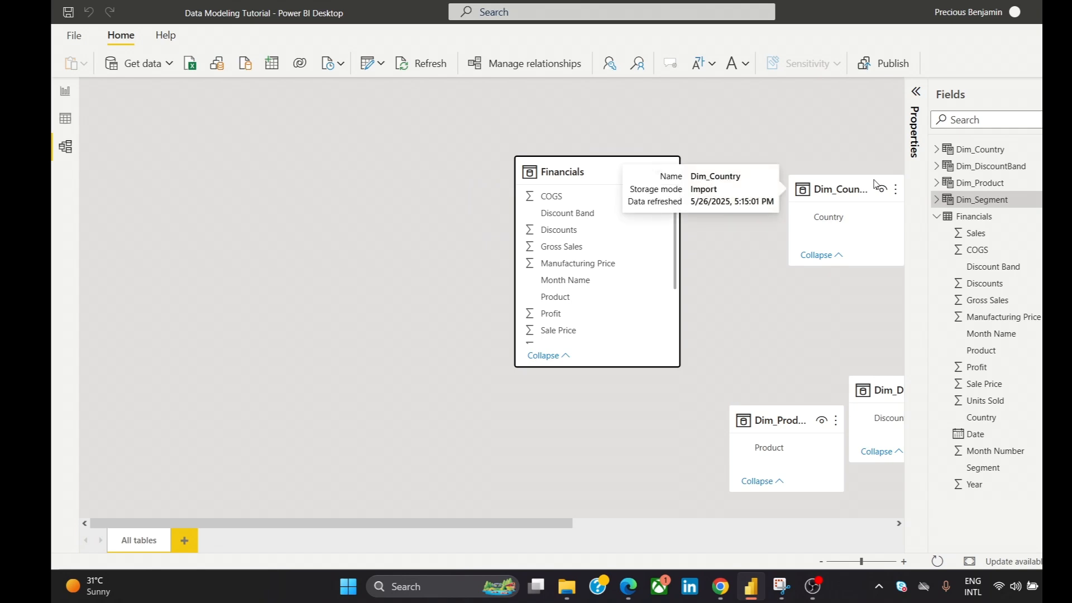
- Arrange Dim_Country above Dim_Product on the left side of Financials, and Dim_DiscountBand above Dim_Segment on its right side
{"action": "left_click_drag", "start_coordinate": [876, 186], "coordinate": [348, 147]}
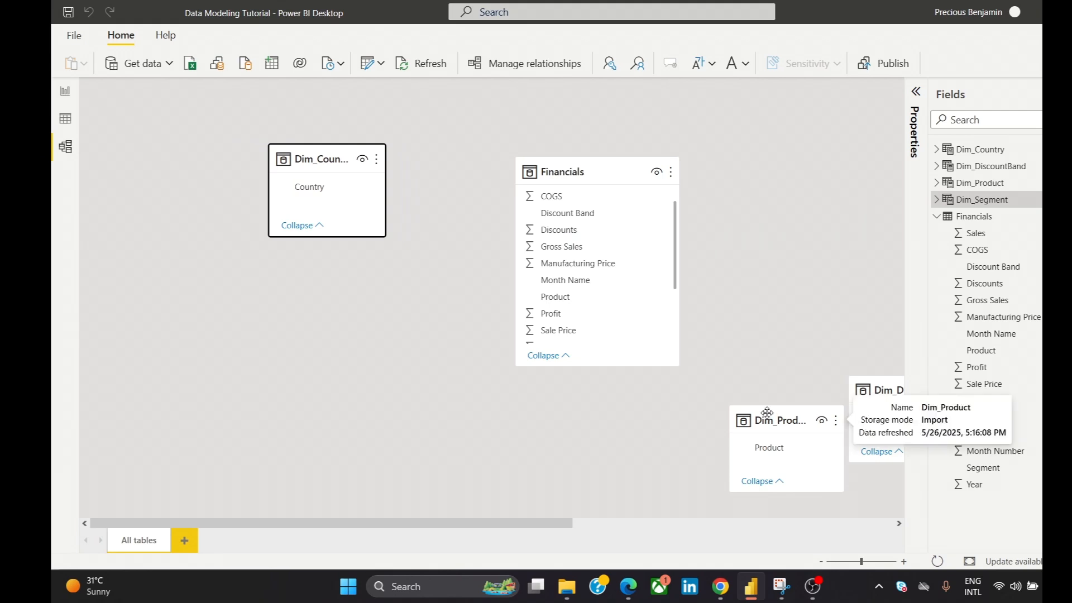
{"action": "left_click_drag", "start_coordinate": [766, 412], "coordinate": [314, 321]}
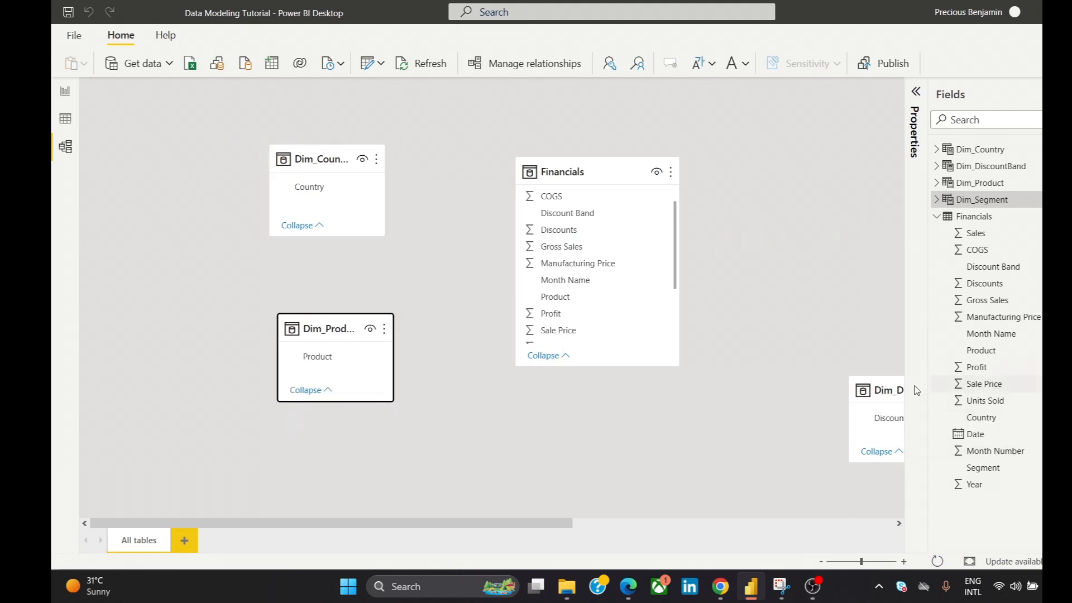
{"action": "left_click_drag", "start_coordinate": [899, 382], "coordinate": [825, 152]}
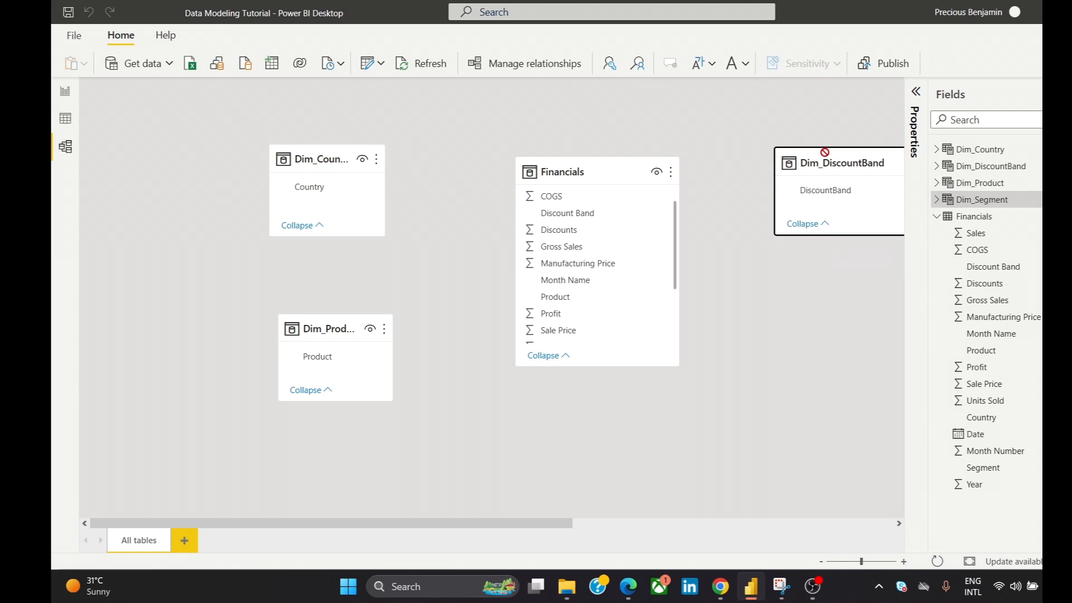
{"action": "left_click_drag", "start_coordinate": [435, 525], "coordinate": [706, 534]}
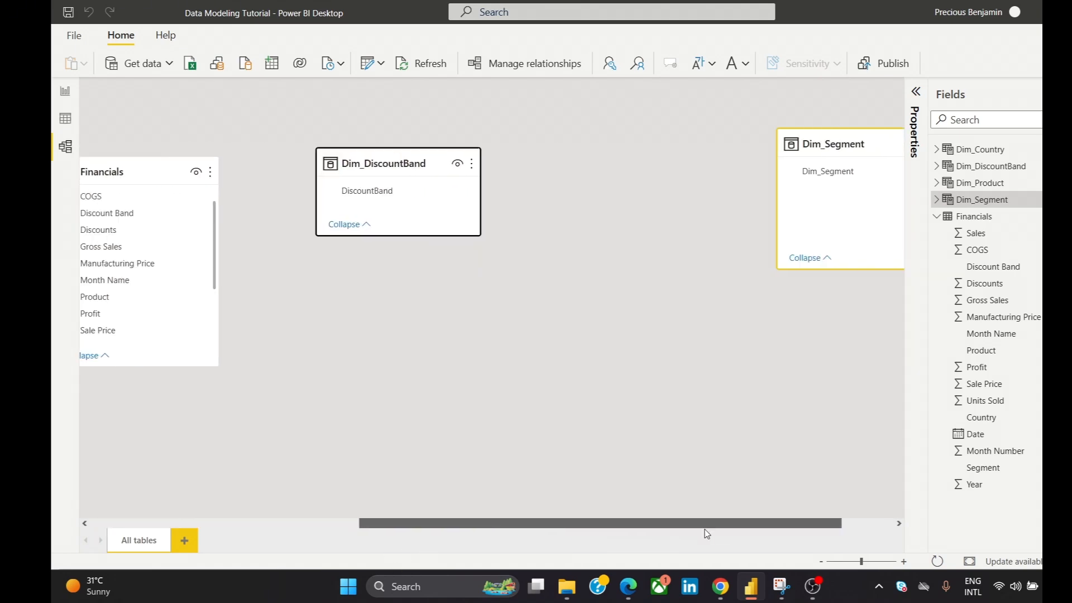
{"action": "left_click_drag", "start_coordinate": [848, 143], "coordinate": [903, 283]}
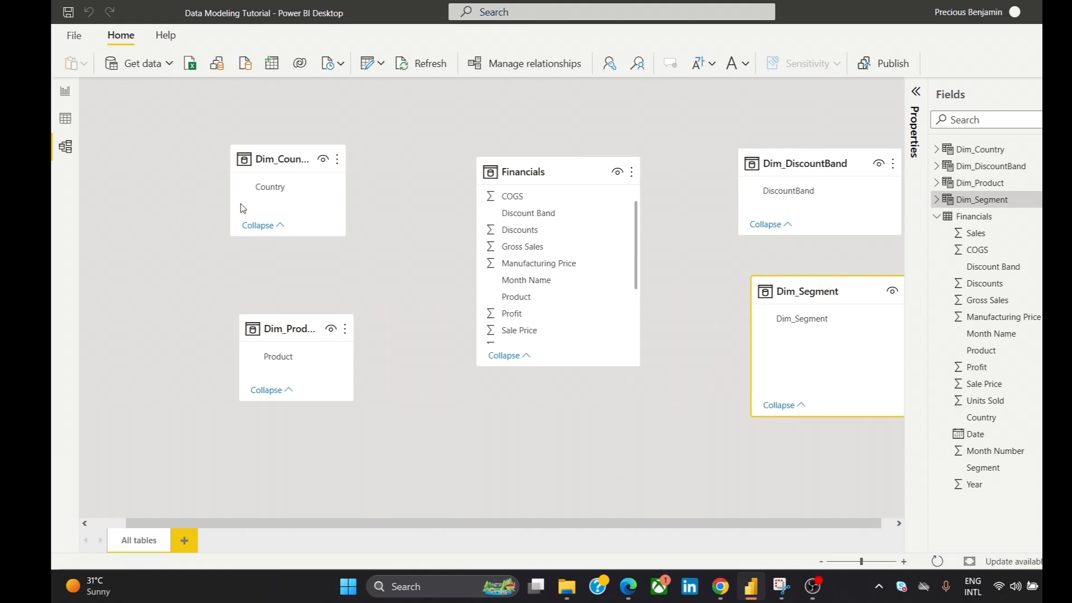
- Enlarge the Dim_Country and Dim_Product cards until their full names fit, and lower Dim_Product to align beneath Dim_Country
{"action": "left_click_drag", "start_coordinate": [345, 235], "coordinate": [372, 261]}
{"action": "left_click_drag", "start_coordinate": [246, 320], "coordinate": [224, 298]}
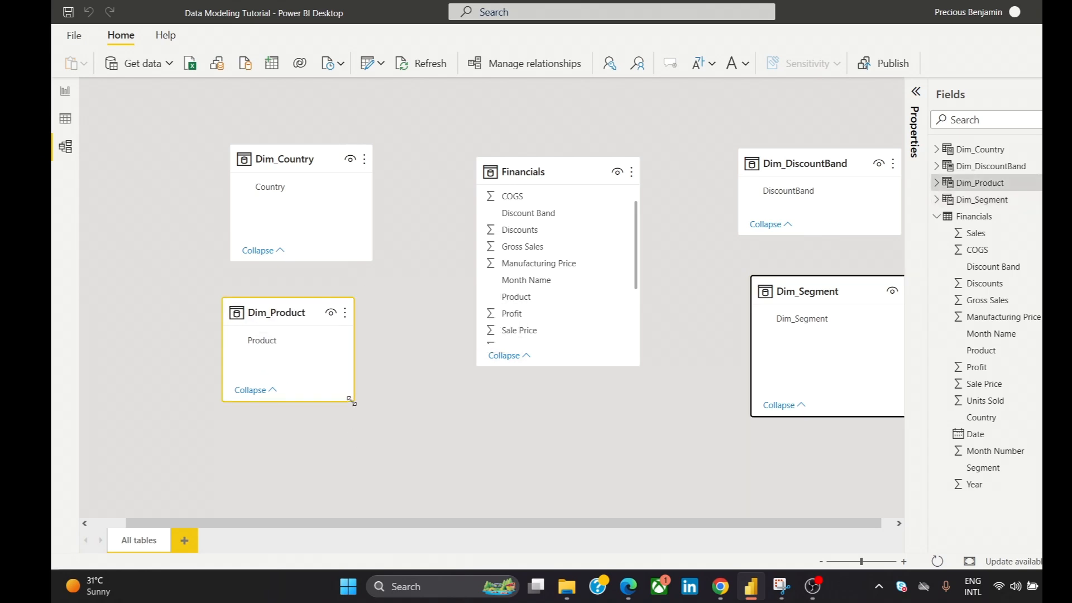
{"action": "mouse_move", "coordinate": [351, 402]}
{"action": "left_mouse_down"}
{"action": "mouse_move", "coordinate": [374, 424]}
{"action": "mouse_move", "coordinate": [356, 406]}
{"action": "left_mouse_up"}
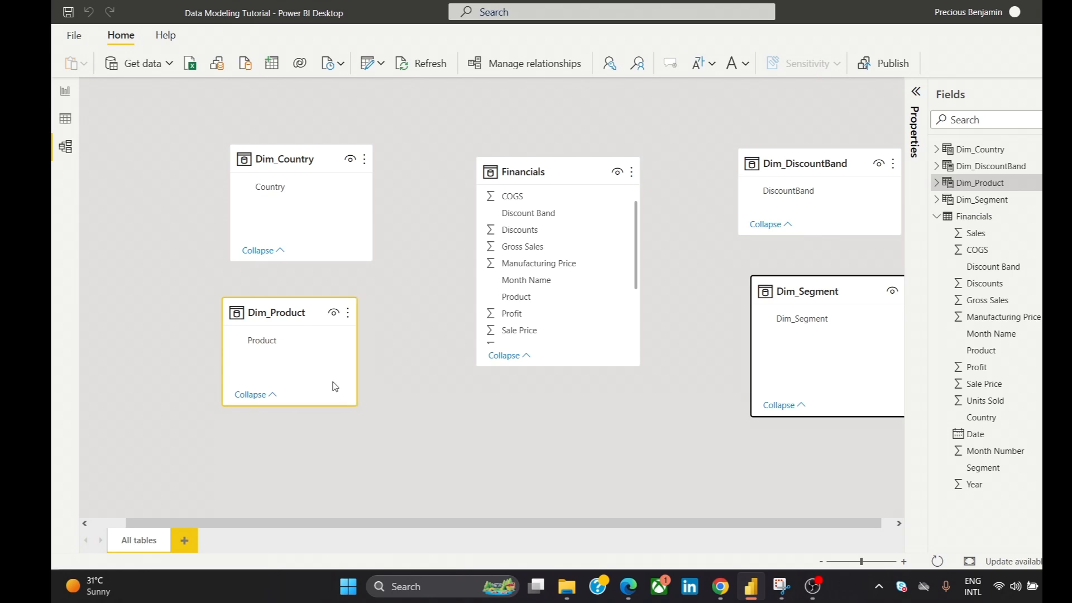
{"action": "left_click_drag", "start_coordinate": [315, 300], "coordinate": [329, 328]}
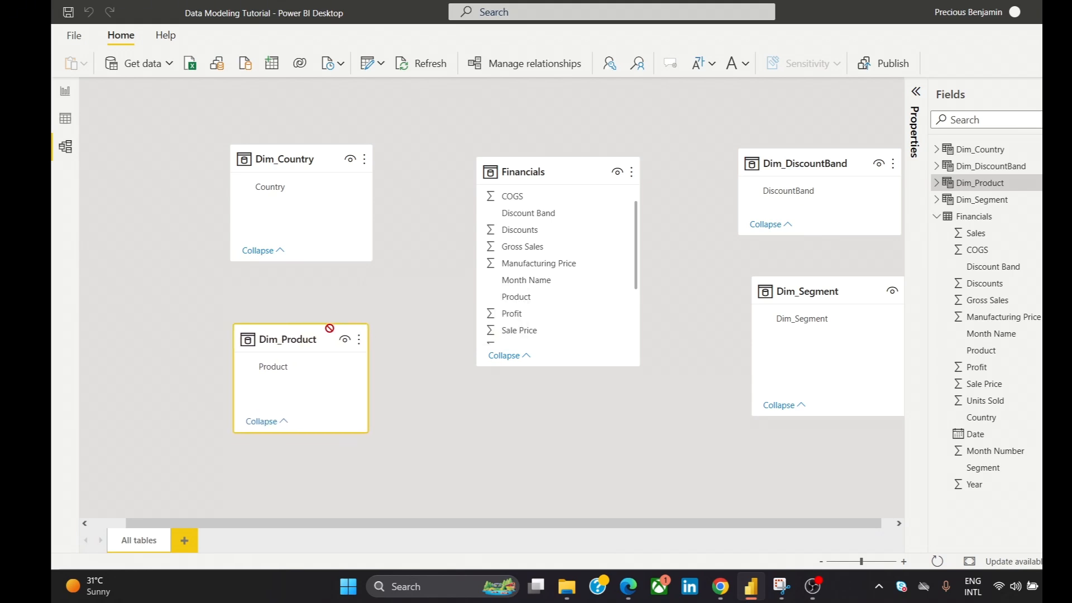
{"action": "left_click_drag", "start_coordinate": [574, 524], "coordinate": [721, 531]}
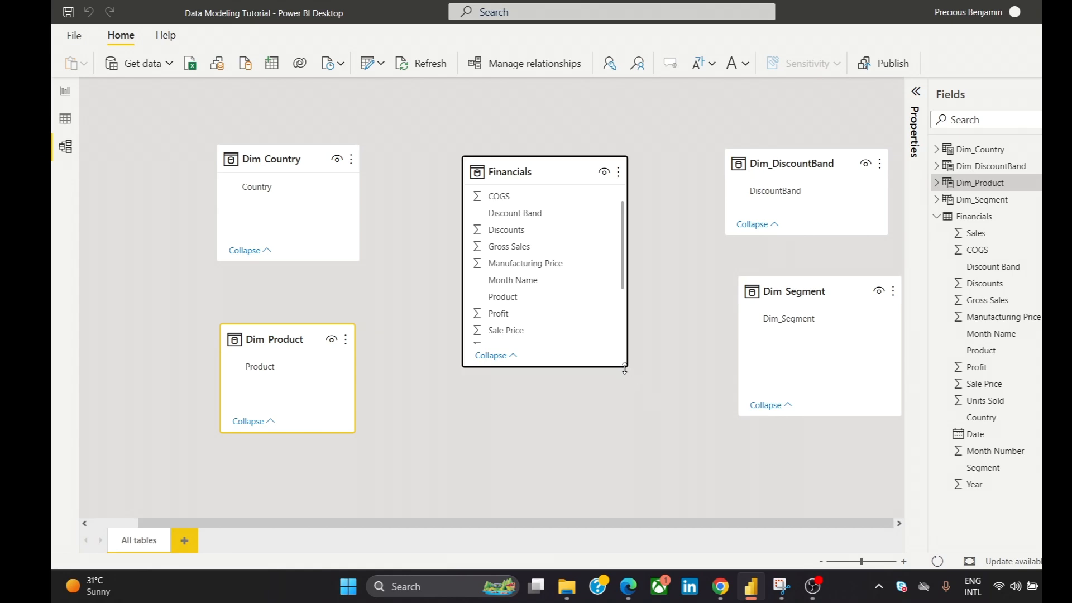
- Enlarge the Financials card to show its fields down to Month Number, and center it between the dimension cards
{"action": "left_click_drag", "start_coordinate": [627, 367], "coordinate": [670, 413]}
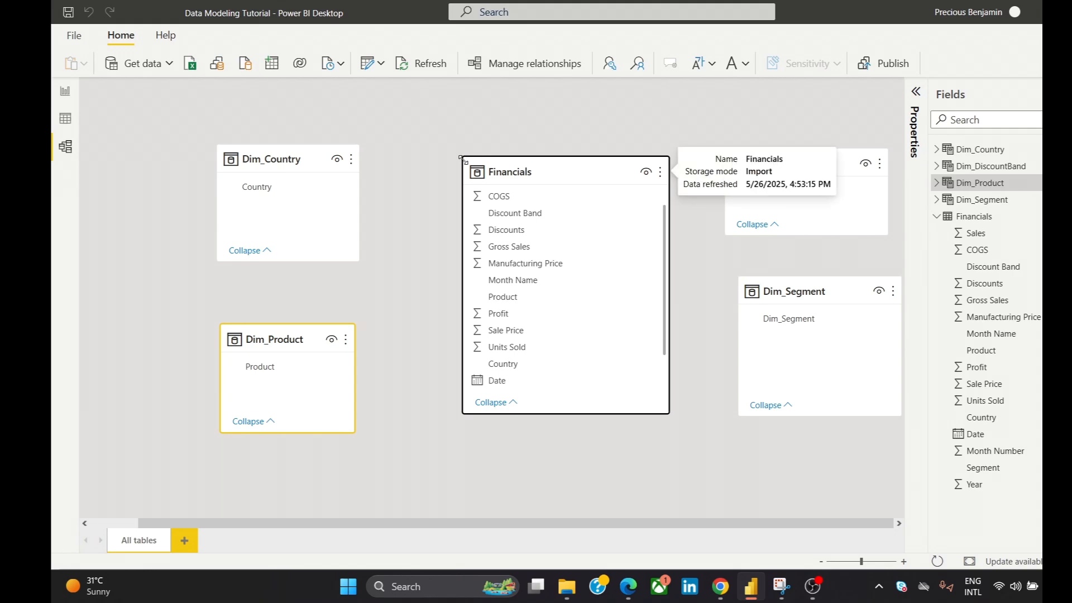
{"action": "left_click_drag", "start_coordinate": [460, 162], "coordinate": [446, 139]}
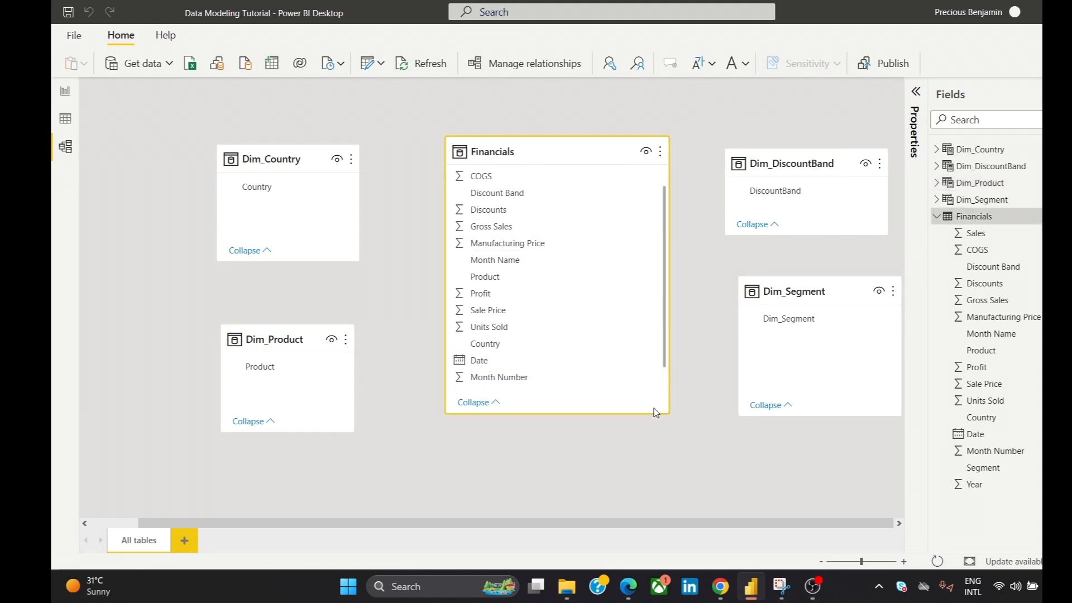
{"action": "mouse_move", "coordinate": [584, 144]}
{"action": "left_mouse_down"}
{"action": "mouse_move", "coordinate": [601, 149]}
{"action": "mouse_move", "coordinate": [590, 145]}
{"action": "left_mouse_up"}
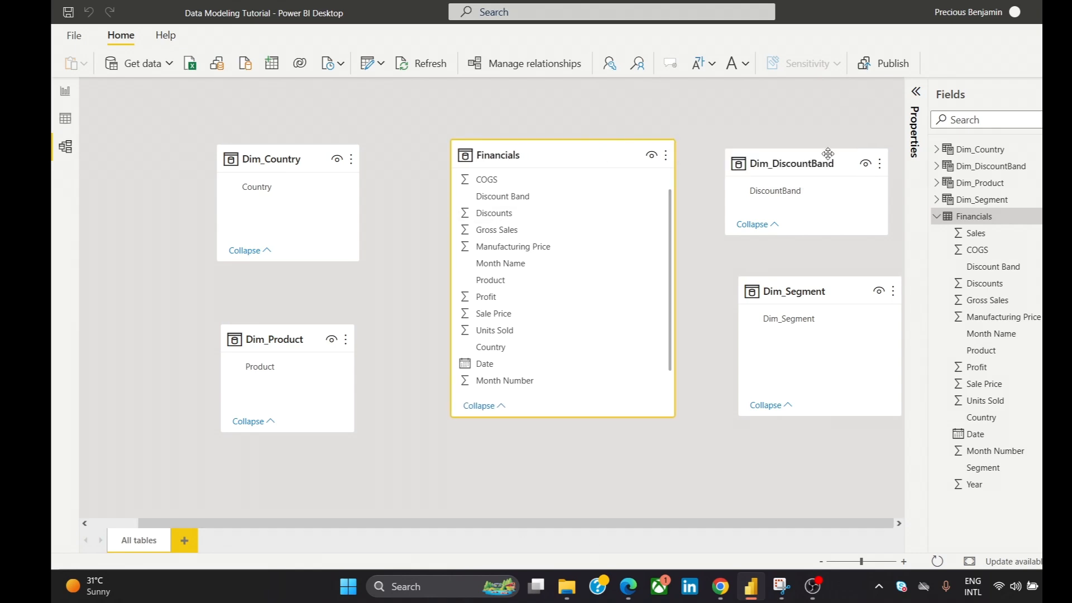
- Make Dim_DiscountBand taller and narrower, reduce Dim_Segment to a similar size, and lower Dim_Segment to widen the gap between them
{"action": "left_click_drag", "start_coordinate": [817, 147], "coordinate": [802, 109]}
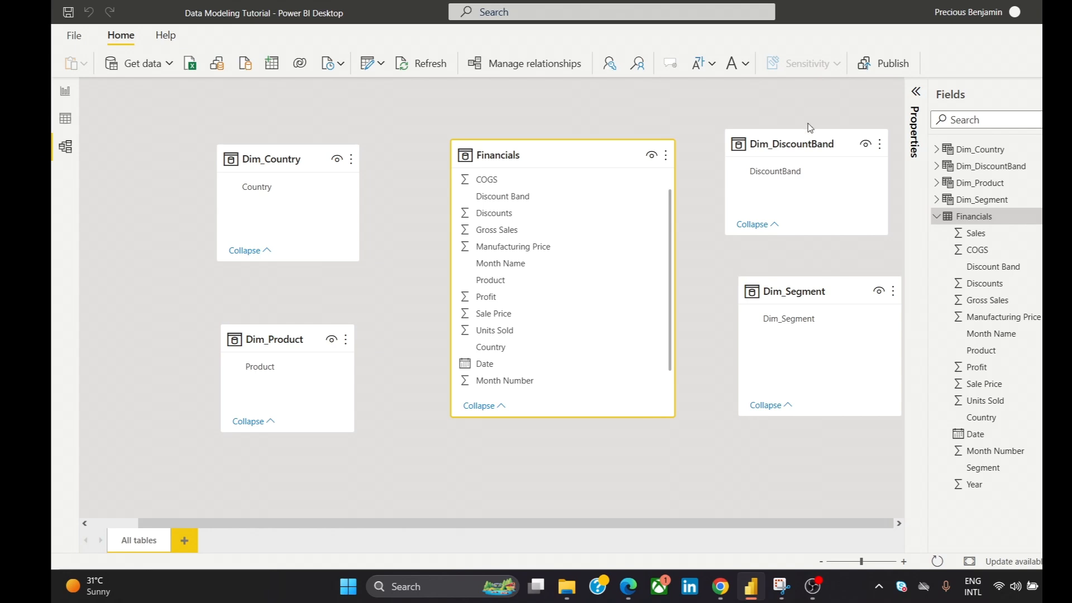
{"action": "left_click_drag", "start_coordinate": [886, 237], "coordinate": [857, 235]}
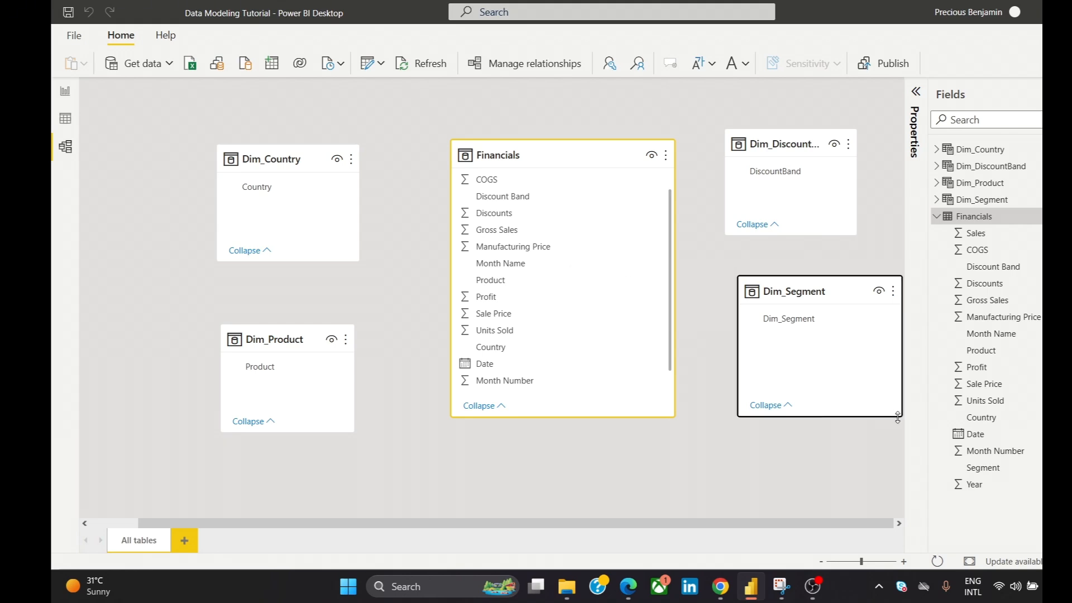
{"action": "left_click_drag", "start_coordinate": [902, 417], "coordinate": [855, 376]}
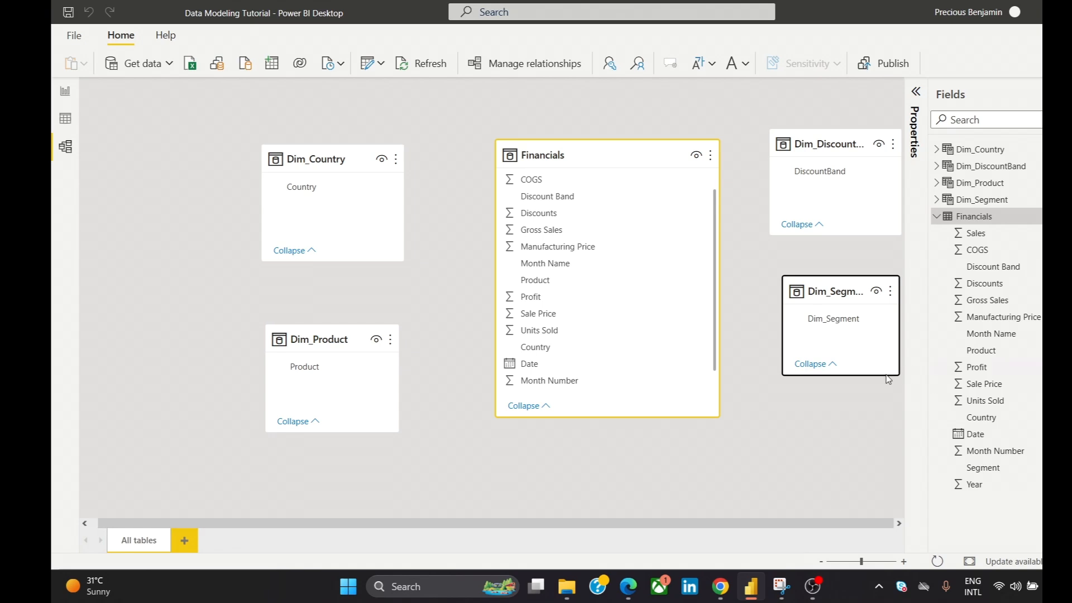
{"action": "left_click_drag", "start_coordinate": [901, 377], "coordinate": [914, 402]}
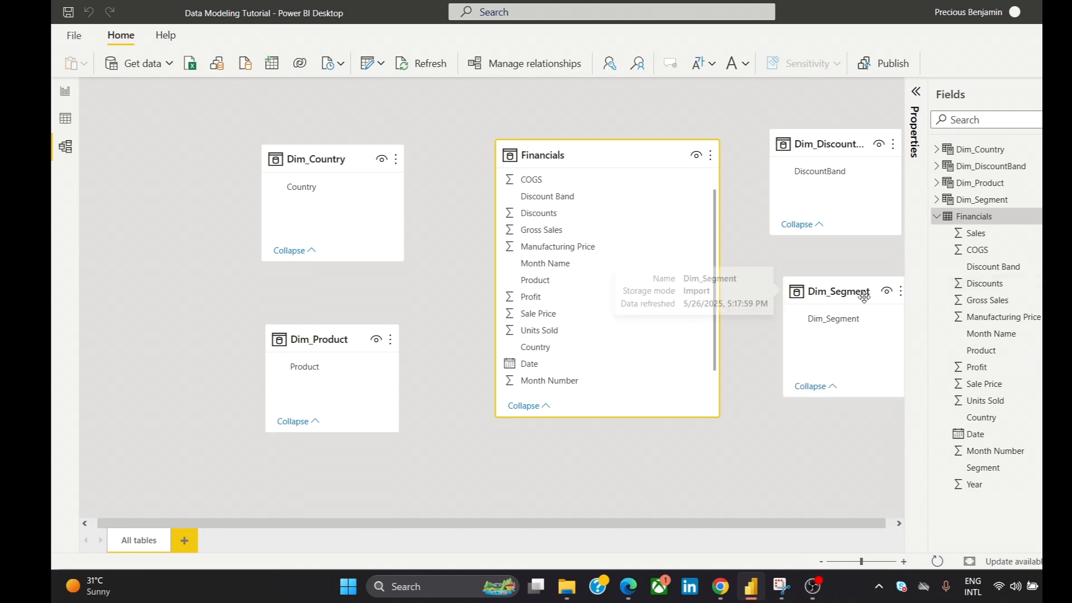
{"action": "left_click_drag", "start_coordinate": [881, 282], "coordinate": [874, 309]}
{"action": "left_click", "coordinate": [519, 460]}
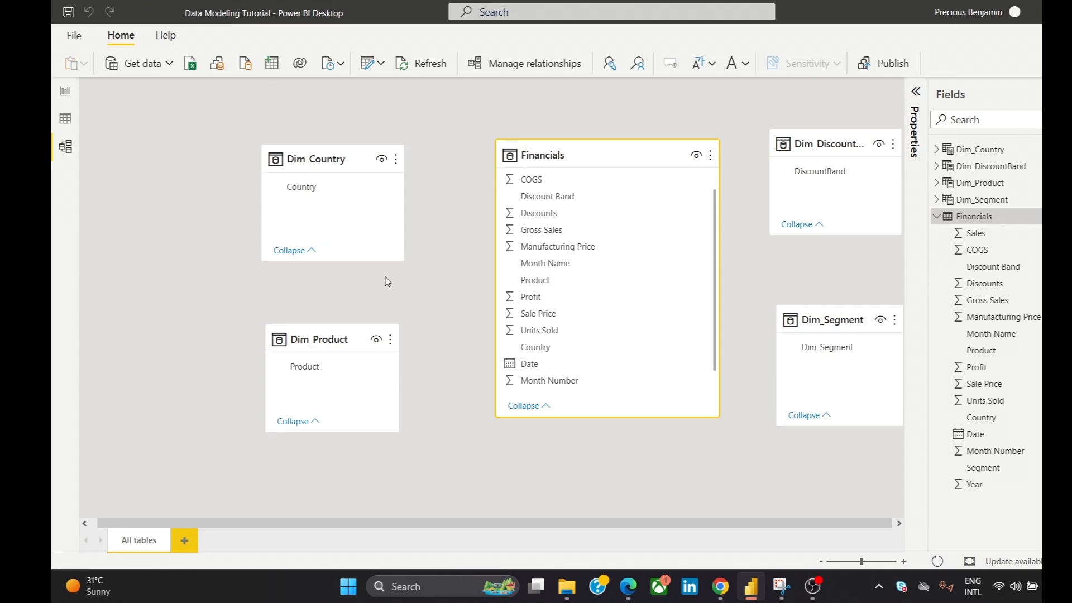
- Create a calculated DateTable using ADDCOLUMNS over CALENDAR from the minimum to maximum Financials date, adding Year, Month Number, Month Name and Quarter
{"action": "left_click", "coordinate": [65, 92]}
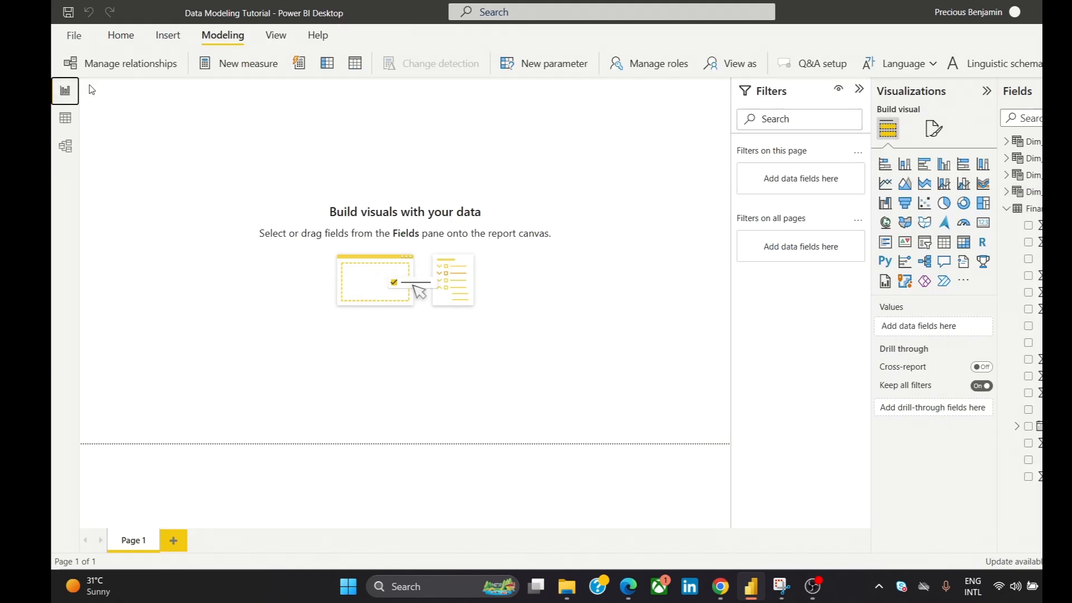
{"action": "left_click", "coordinate": [366, 66]}
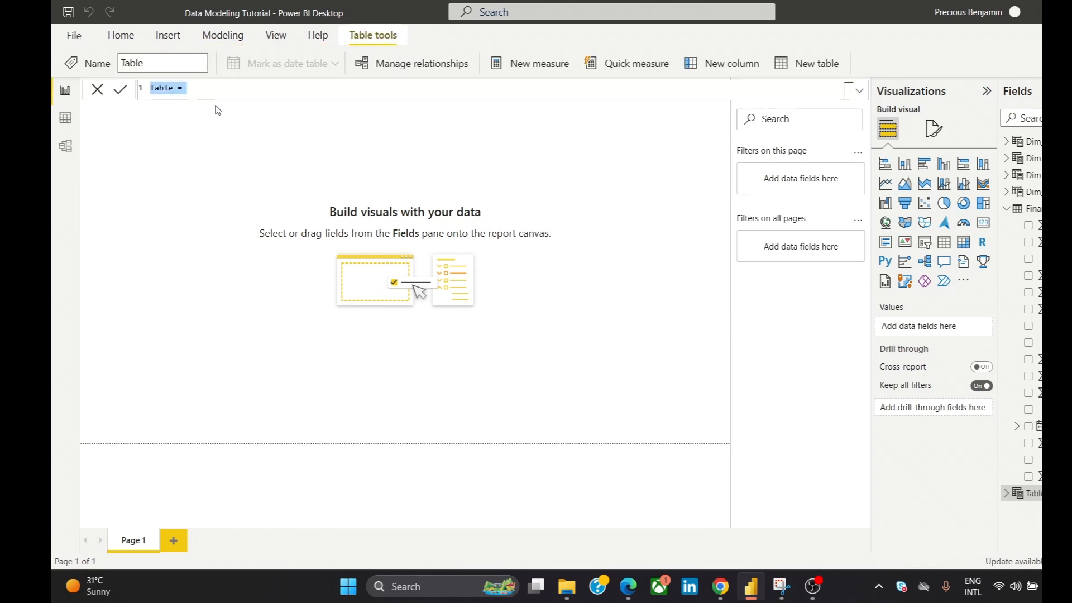
{"action": "type", "text": "Date"}
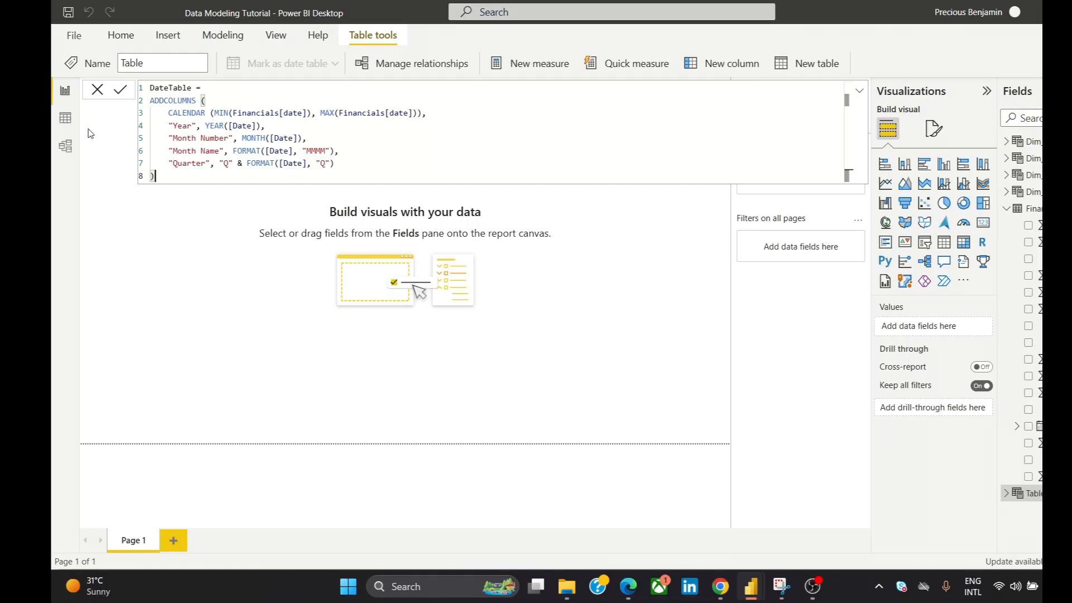
{"action": "left_click", "coordinate": [126, 94]}
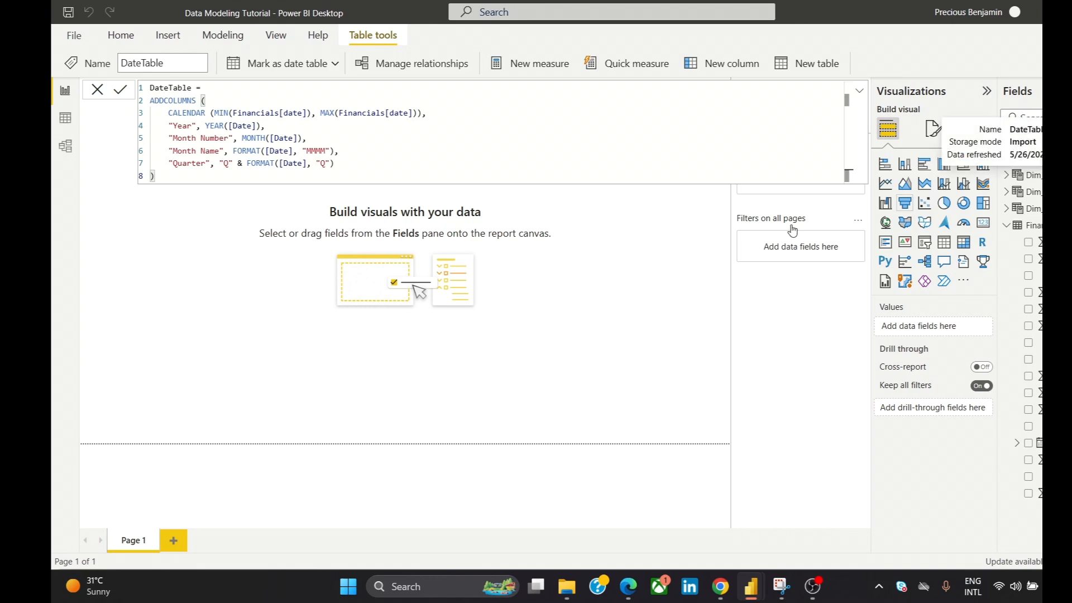
- Return to the model diagram and place the DateTable card directly below Financials, leaving a small gap between them
{"action": "left_click", "coordinate": [74, 152]}
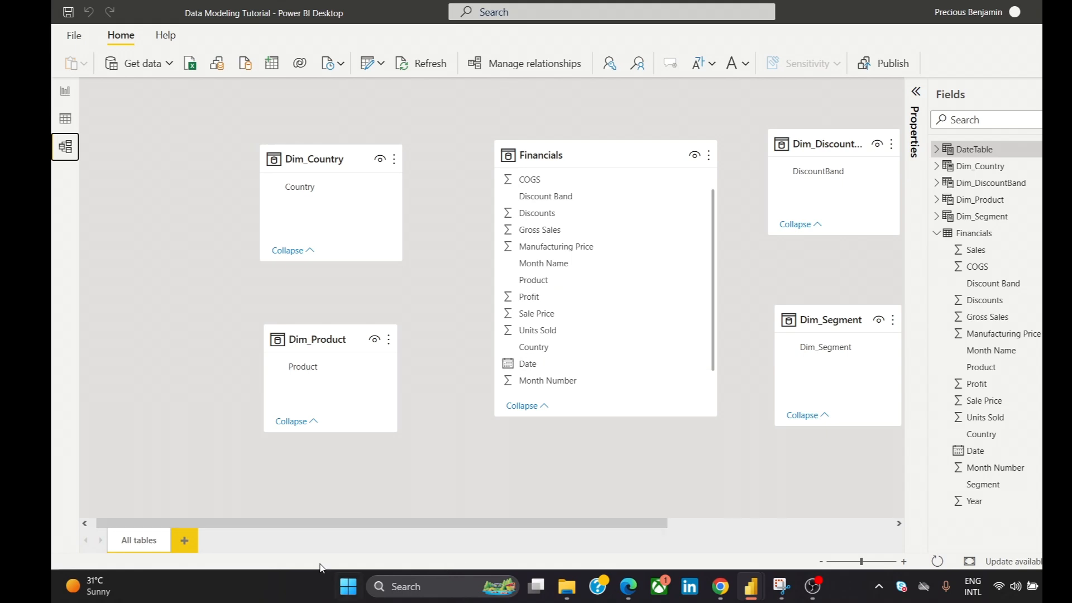
{"action": "left_click_drag", "start_coordinate": [351, 521], "coordinate": [463, 522]}
{"action": "left_click_drag", "start_coordinate": [893, 140], "coordinate": [573, 453]}
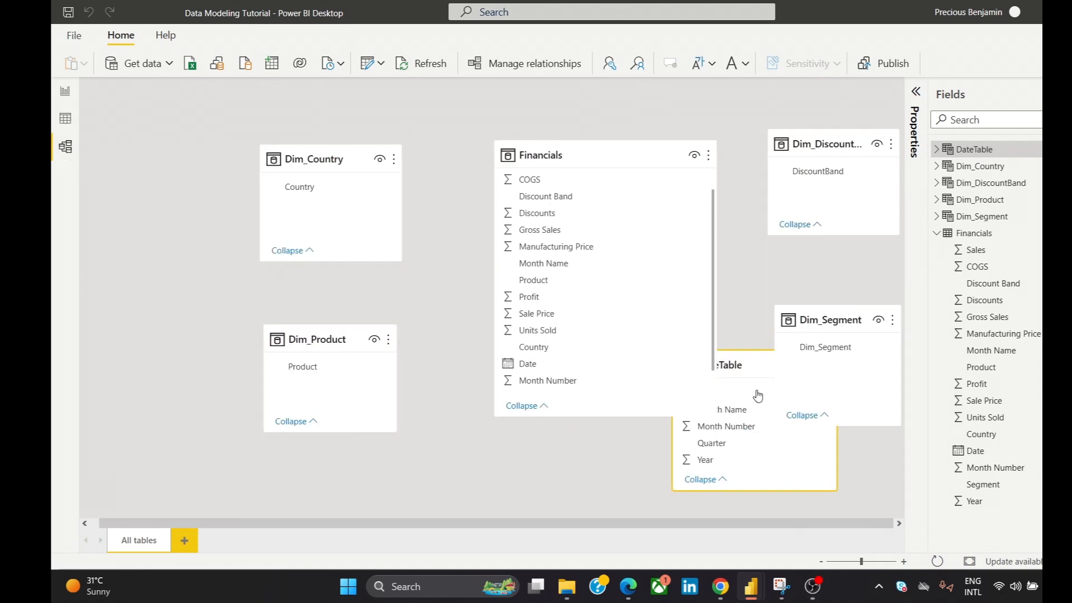
{"action": "left_click_drag", "start_coordinate": [901, 174], "coordinate": [894, 258]}
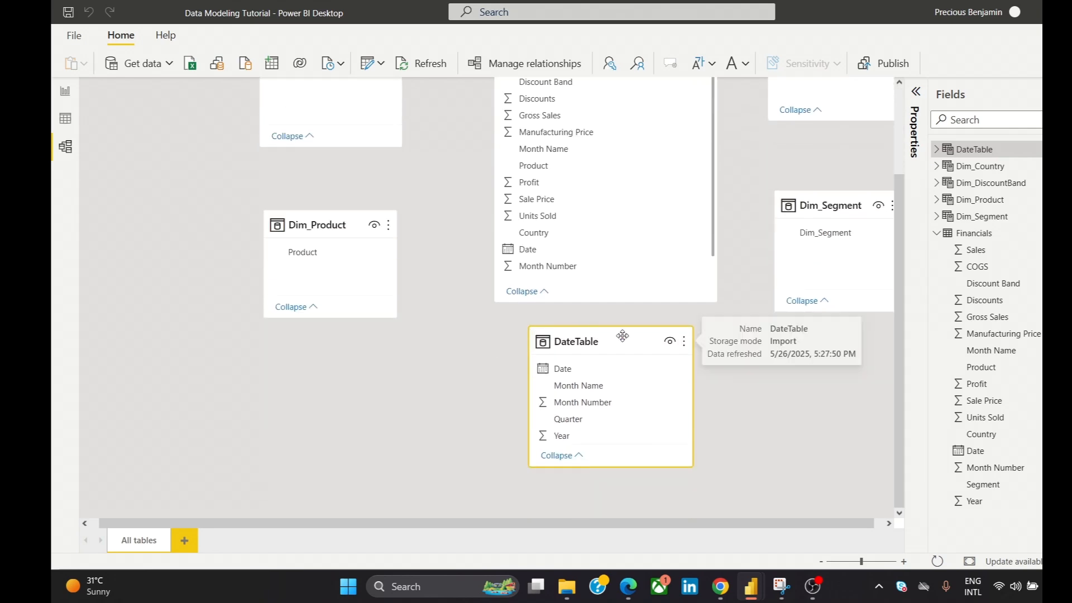
{"action": "mouse_move", "coordinate": [622, 335]}
{"action": "left_mouse_down"}
{"action": "mouse_move", "coordinate": [617, 364]}
{"action": "mouse_move", "coordinate": [621, 352]}
{"action": "left_mouse_up"}
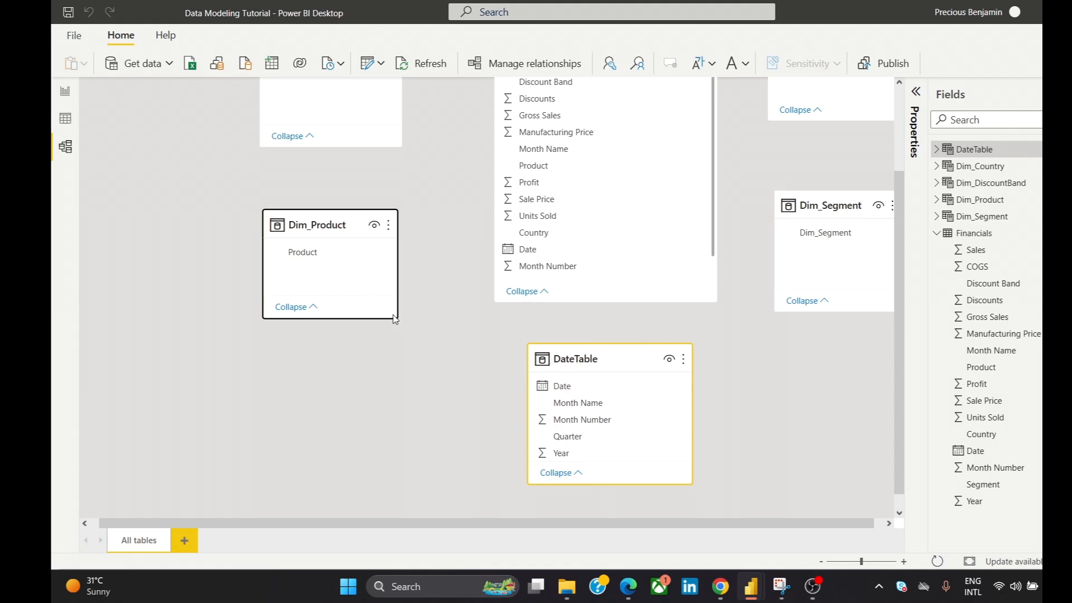
- Enlarge the Dim_Product and Dim_Country cards slightly, and match Dim_Product's side edges to those of Dim_Country
{"action": "left_click_drag", "start_coordinate": [396, 318], "coordinate": [412, 335]}
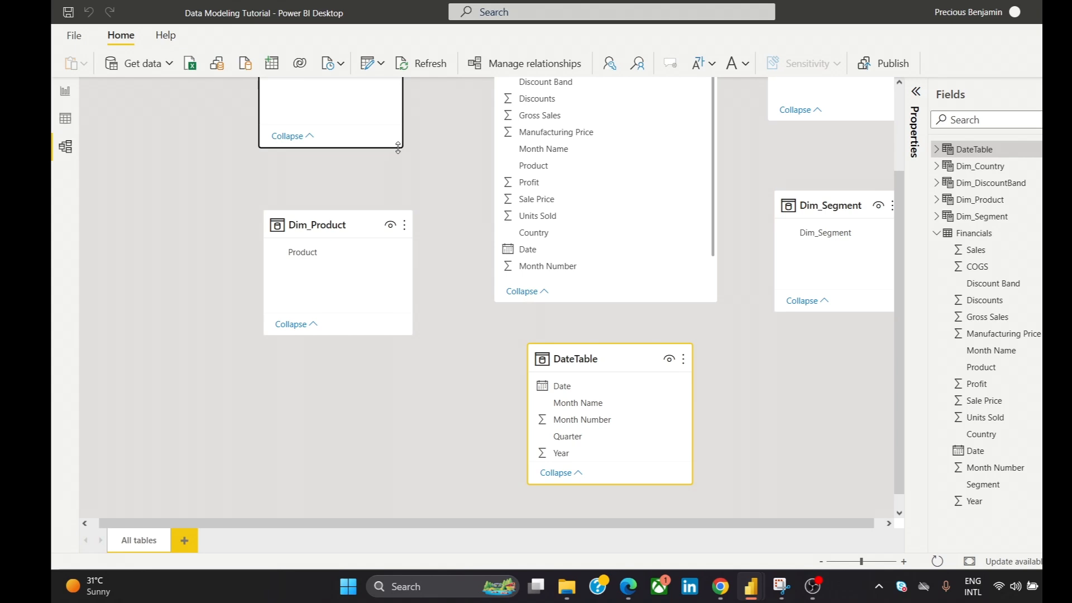
{"action": "left_click_drag", "start_coordinate": [398, 147], "coordinate": [417, 165]}
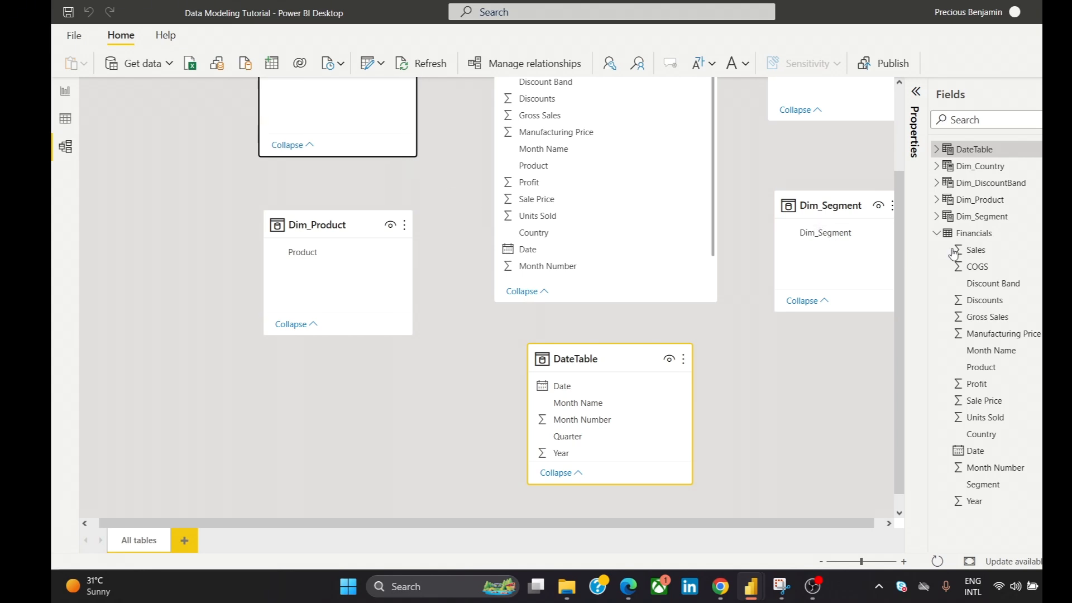
{"action": "left_click_drag", "start_coordinate": [897, 249], "coordinate": [897, 180]}
{"action": "left_click", "coordinate": [276, 378]}
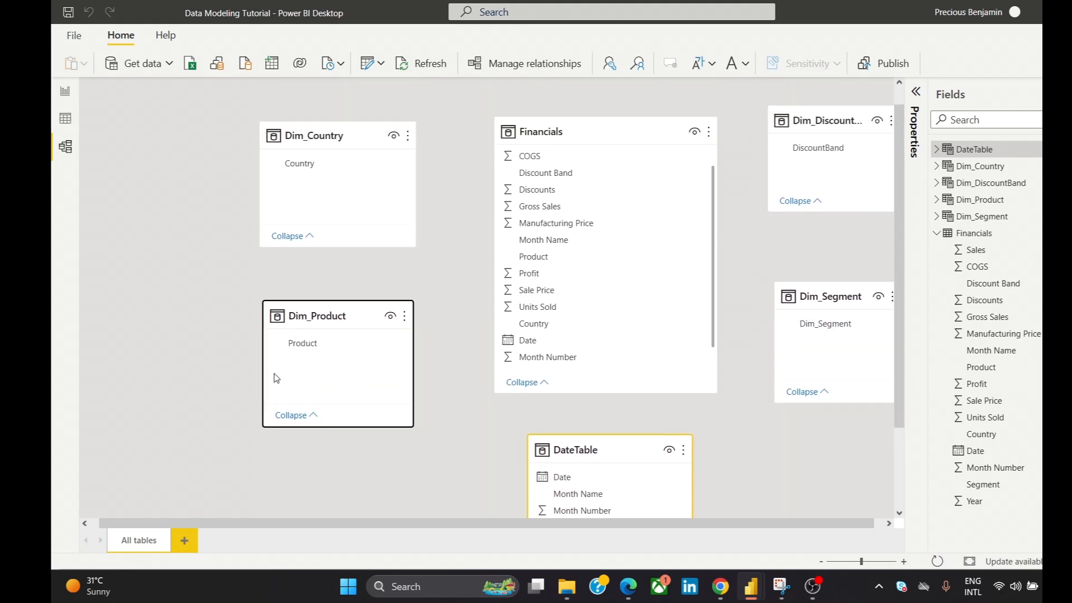
{"action": "left_click_drag", "start_coordinate": [265, 368], "coordinate": [255, 364]}
{"action": "left_click_drag", "start_coordinate": [254, 364], "coordinate": [259, 364]}
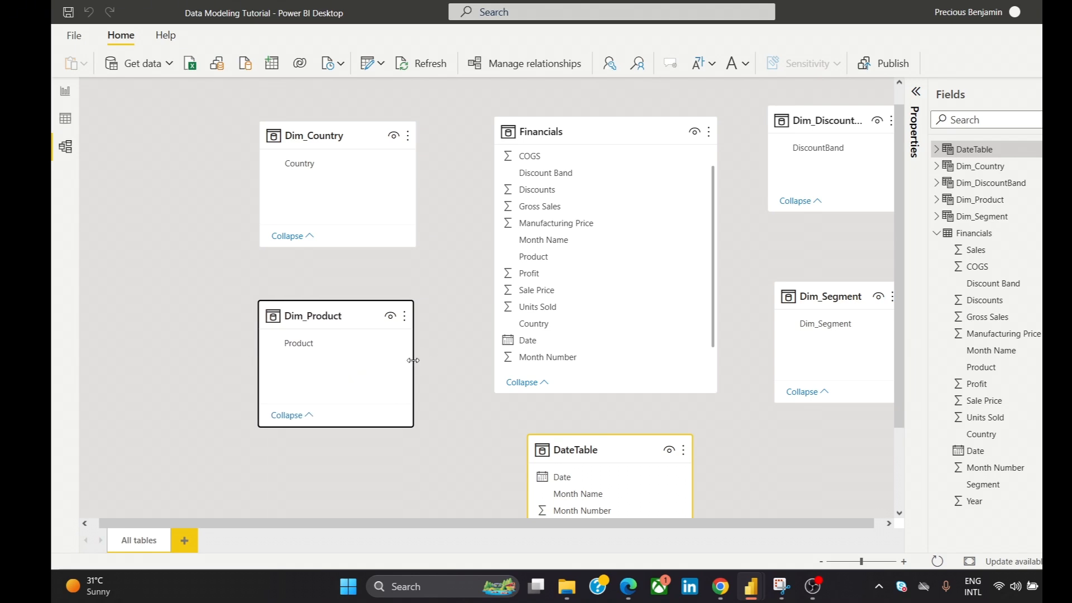
{"action": "left_click_drag", "start_coordinate": [413, 361], "coordinate": [417, 361]}
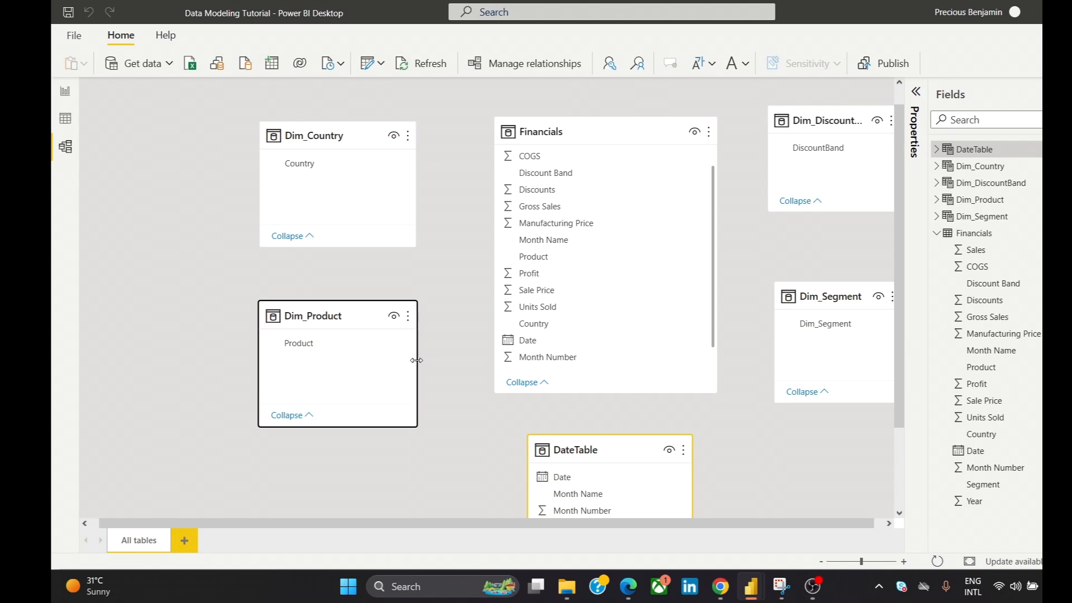
{"action": "left_click_drag", "start_coordinate": [905, 253], "coordinate": [897, 333]}
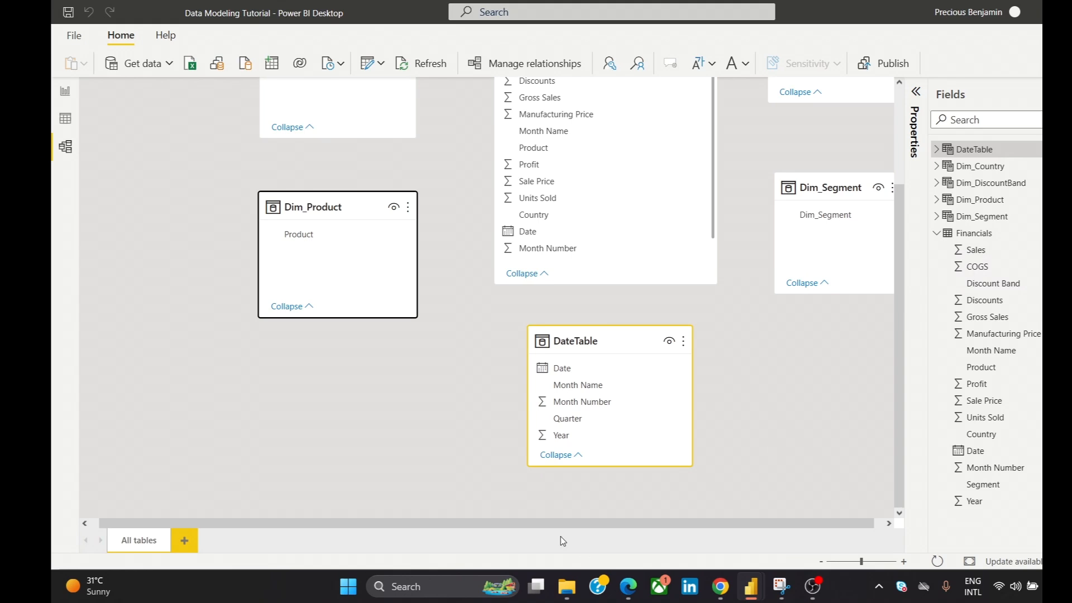
- Create a relationship between Country in Dim_Country and Country in Financials
{"action": "left_click_drag", "start_coordinate": [507, 524], "coordinate": [644, 513]}
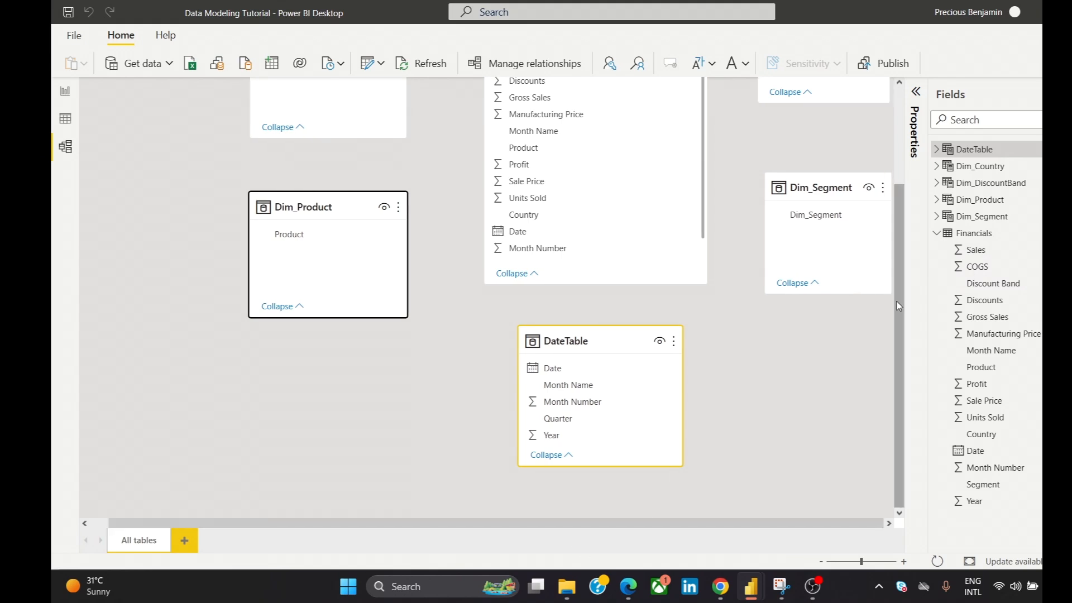
{"action": "left_click_drag", "start_coordinate": [897, 301], "coordinate": [907, 223]}
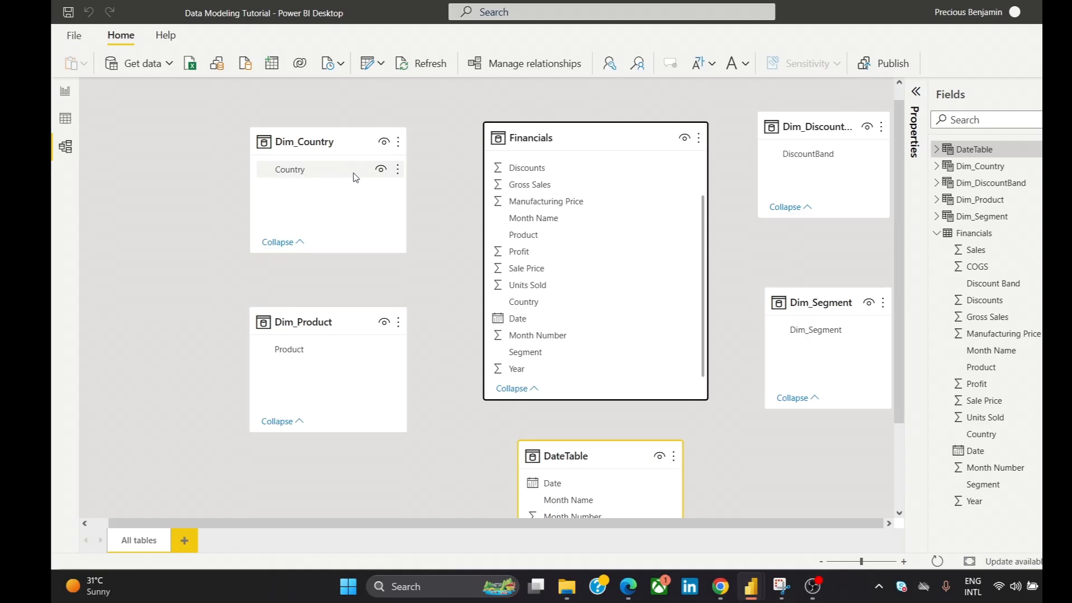
{"action": "left_click_drag", "start_coordinate": [353, 173], "coordinate": [565, 309]}
- Relate the Product column of Dim_Product to the Product column of Financials
{"action": "scroll", "coordinate": [346, 312], "scroll_direction": "down", "scroll_amount": 2}
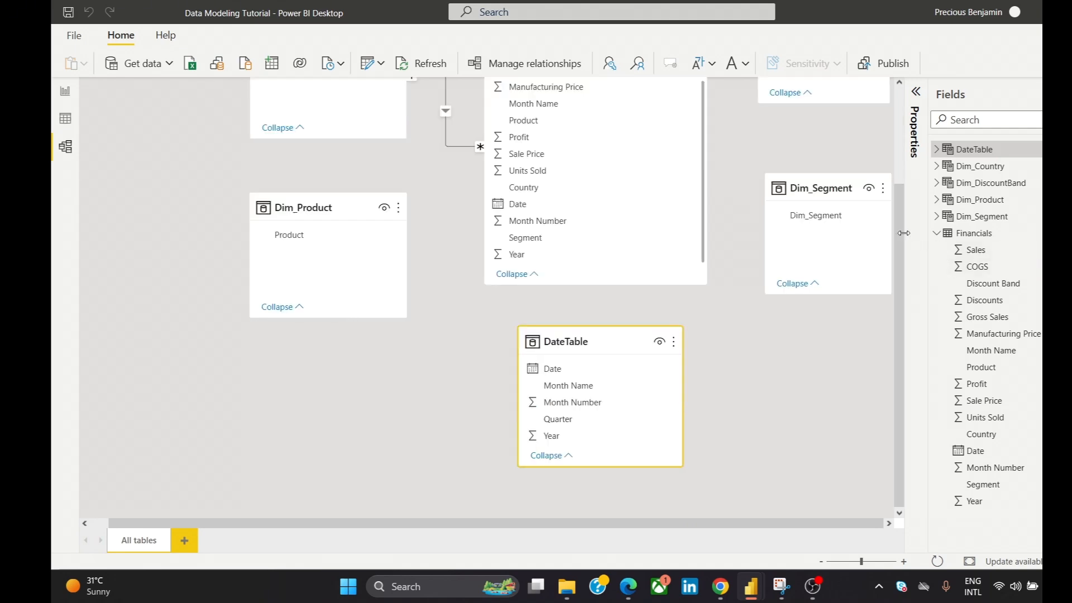
{"action": "scroll", "coordinate": [900, 237], "scroll_direction": "up", "scroll_amount": 2}
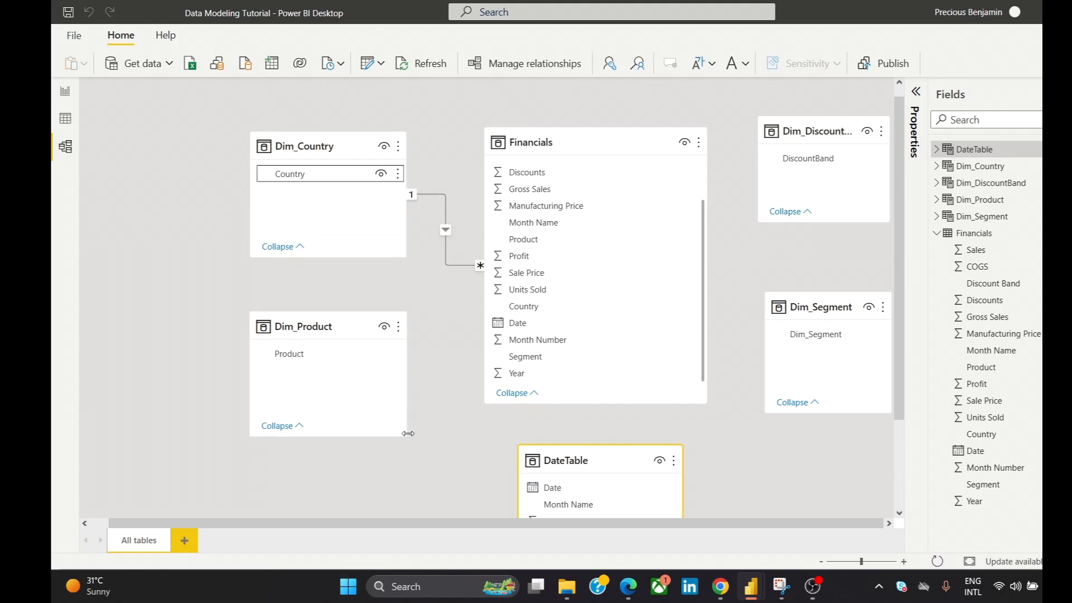
{"action": "left_click", "coordinate": [327, 359]}
{"action": "left_click_drag", "start_coordinate": [327, 359], "coordinate": [558, 236]}
- Relate Dim_Segment's column to Segment in Financials, and DiscountBand in Dim_DiscountBand to Discount Band in Financials
{"action": "scroll", "coordinate": [557, 236], "scroll_direction": "down", "scroll_amount": 2}
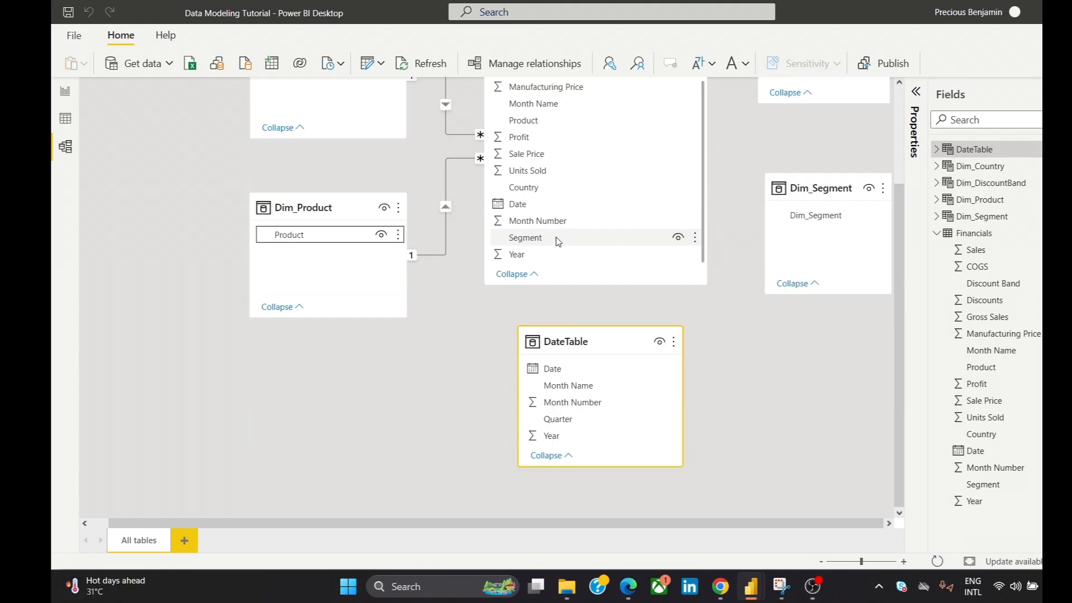
{"action": "left_click_drag", "start_coordinate": [898, 315], "coordinate": [885, 226]}
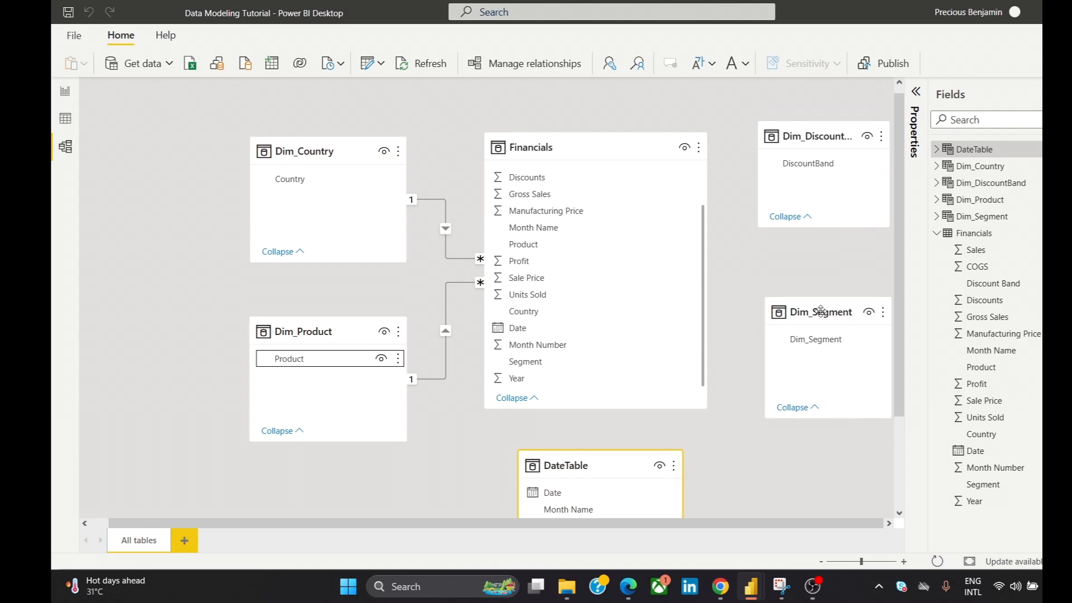
{"action": "left_click_drag", "start_coordinate": [824, 347], "coordinate": [605, 366]}
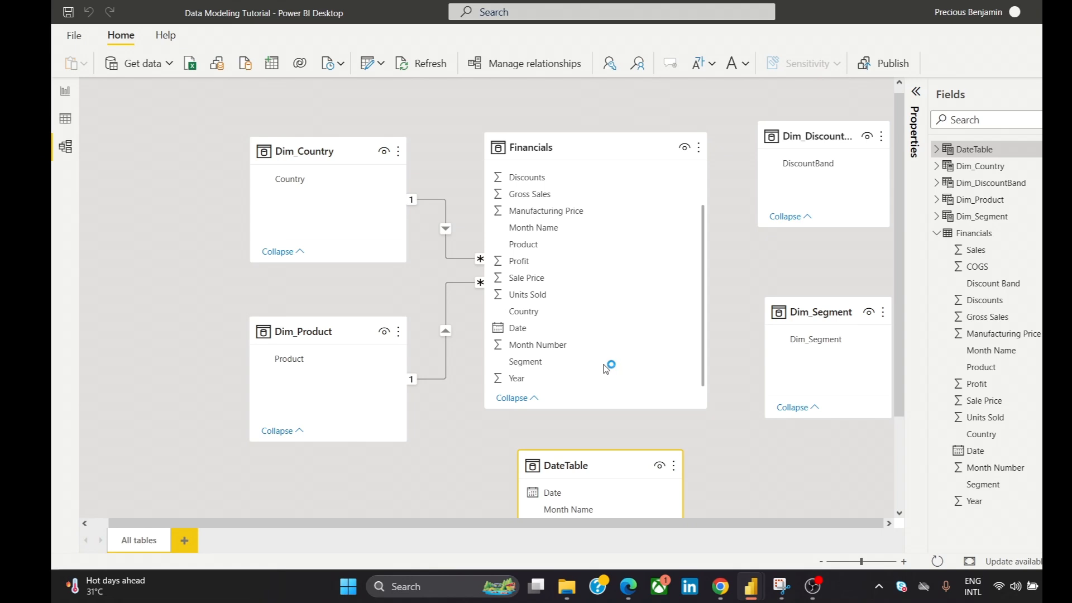
{"action": "scroll", "coordinate": [606, 368], "scroll_direction": "down", "scroll_amount": 2}
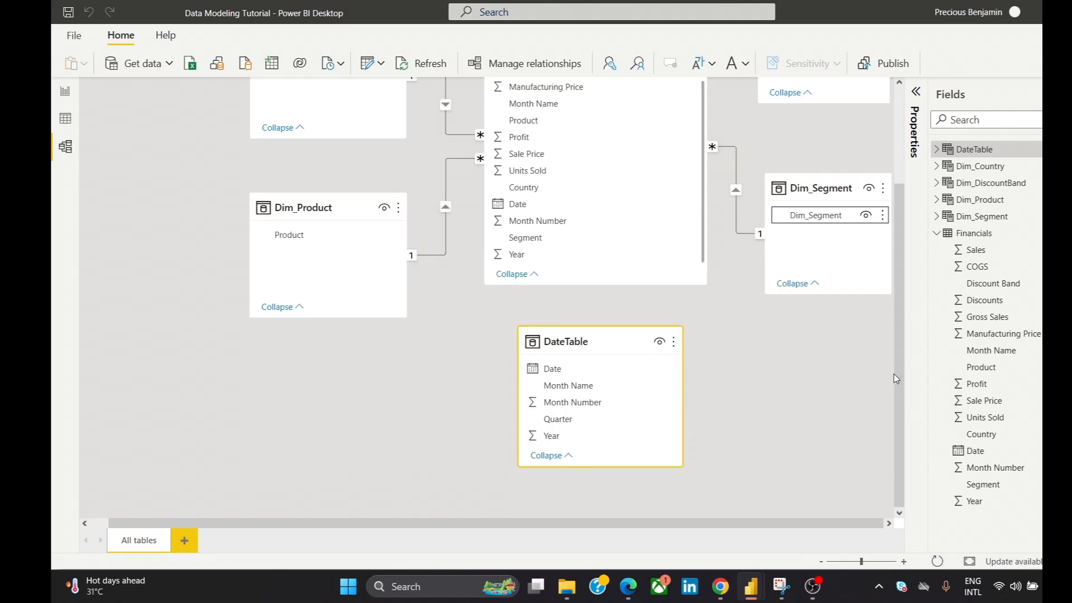
{"action": "left_click_drag", "start_coordinate": [897, 379], "coordinate": [868, 270]}
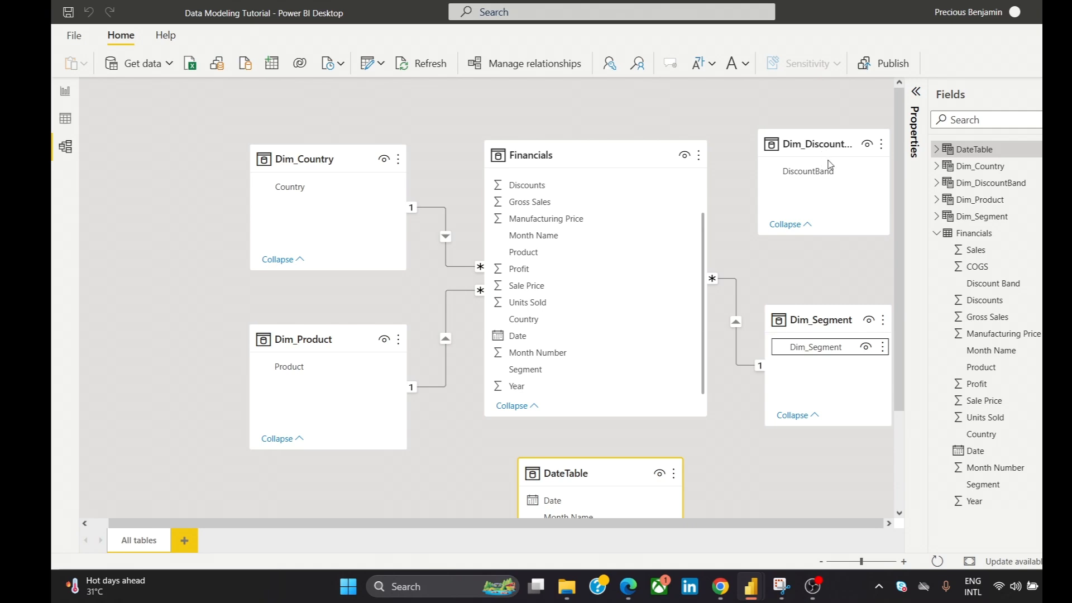
{"action": "left_click_drag", "start_coordinate": [826, 172], "coordinate": [790, 192]}
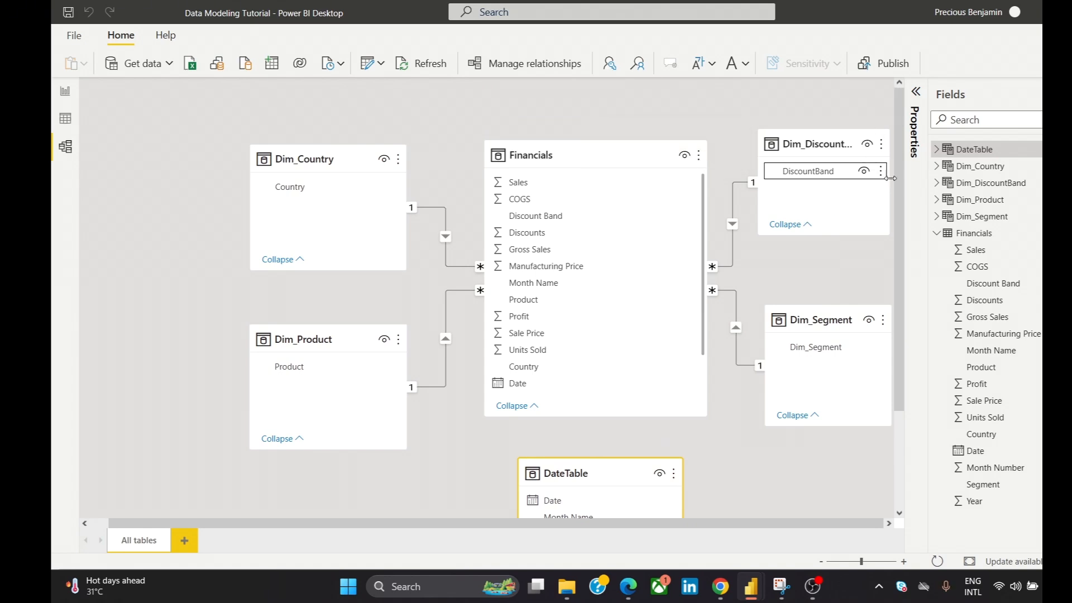
- Create a relationship between Date in DateTable and Date in Financials
{"action": "left_click_drag", "start_coordinate": [895, 184], "coordinate": [902, 228]}
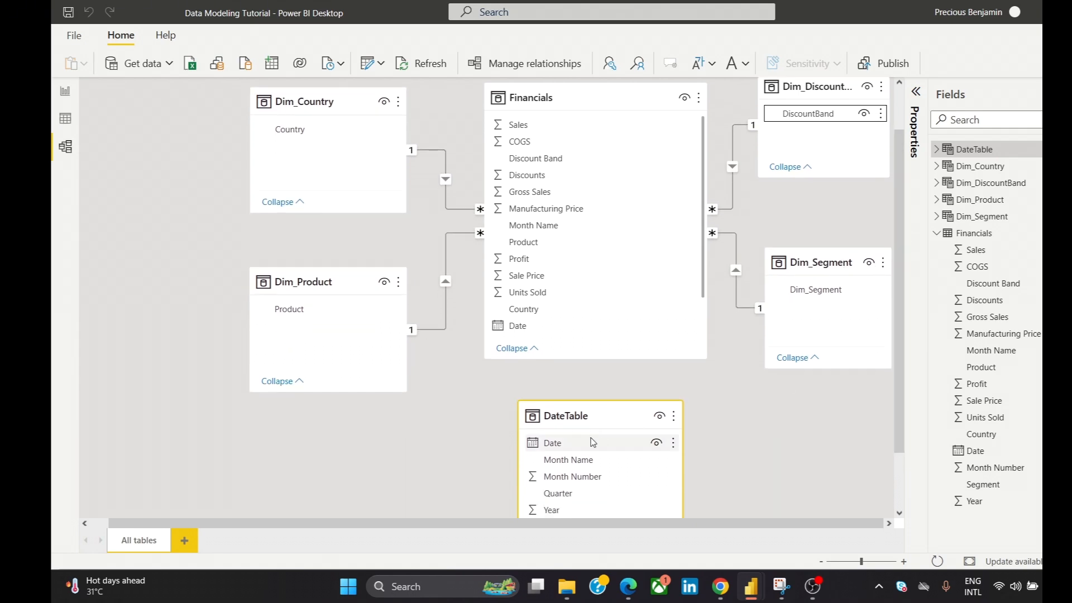
{"action": "left_click_drag", "start_coordinate": [590, 445], "coordinate": [605, 324]}
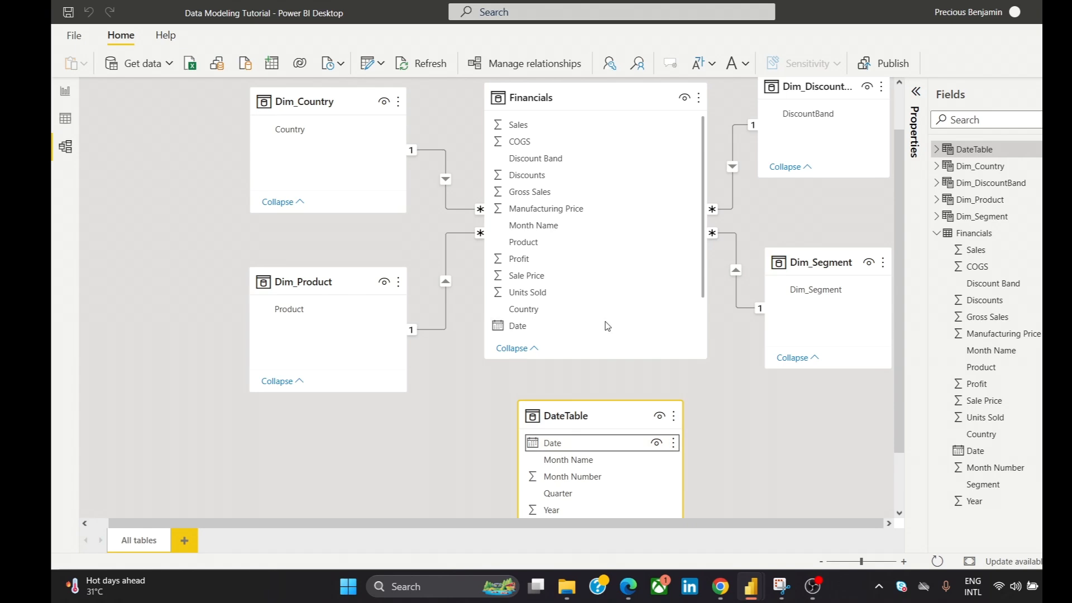
{"action": "scroll", "coordinate": [607, 325], "scroll_direction": "down", "scroll_amount": 1}
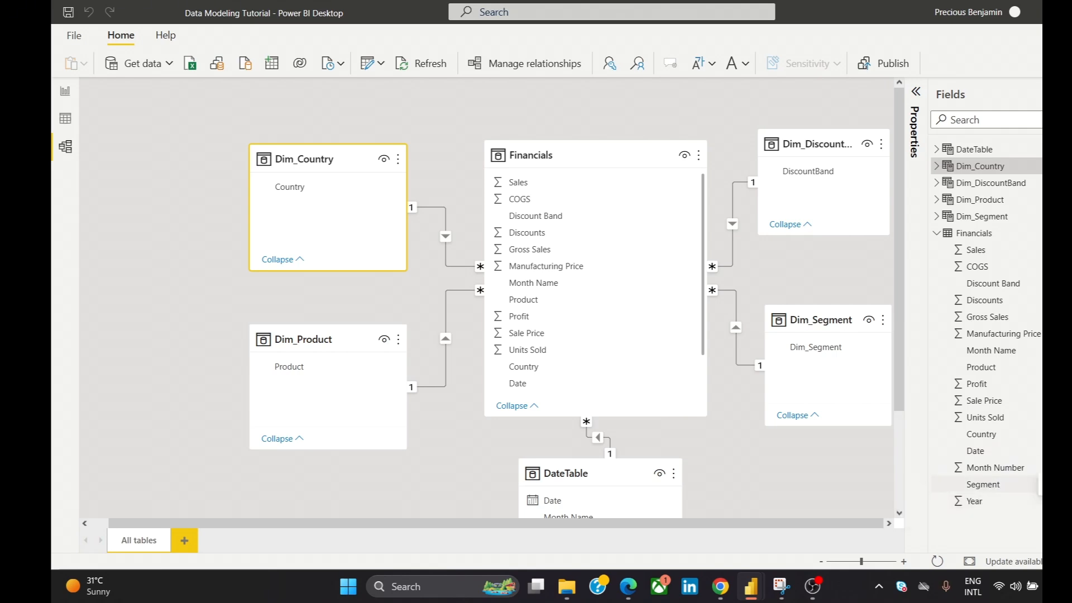
- Switch to the report view and hide the Segment and Country fields of the Financials table
{"action": "right_click", "coordinate": [987, 485]}
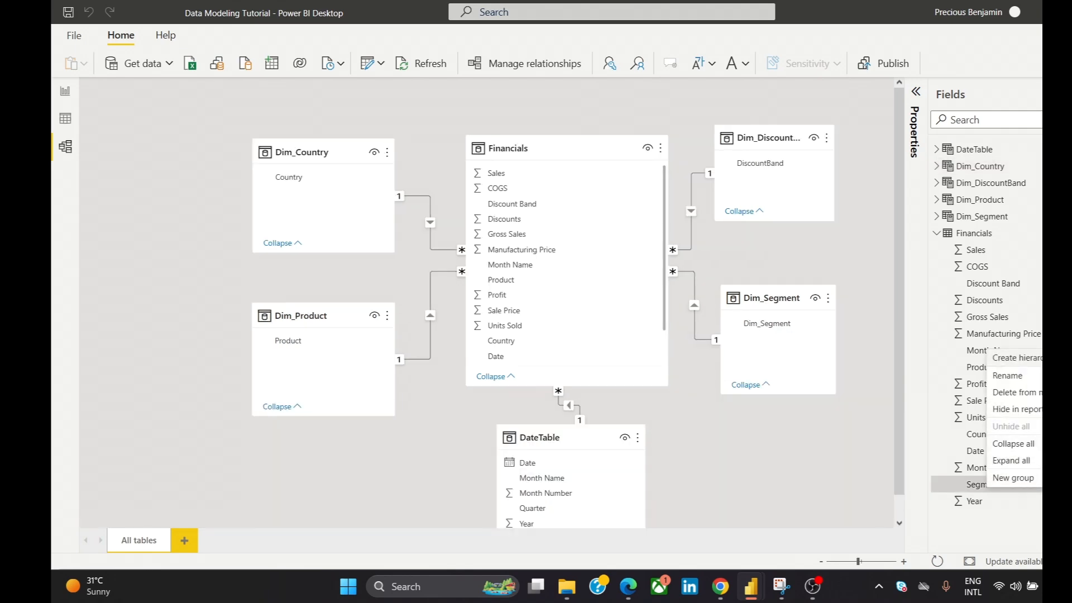
{"action": "left_click", "coordinate": [72, 96]}
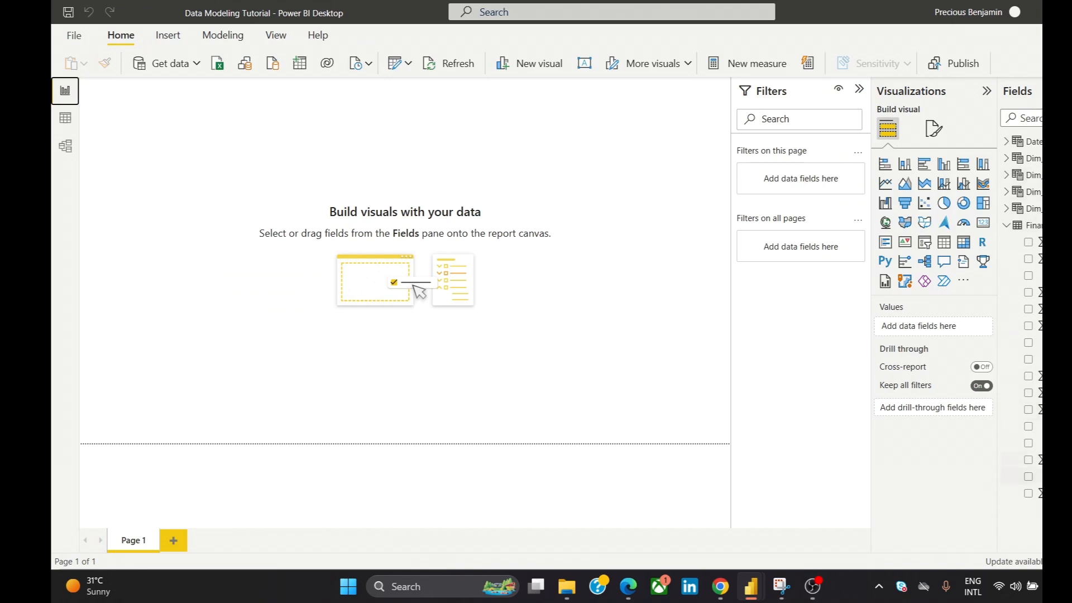
{"action": "right_click", "coordinate": [1040, 478]}
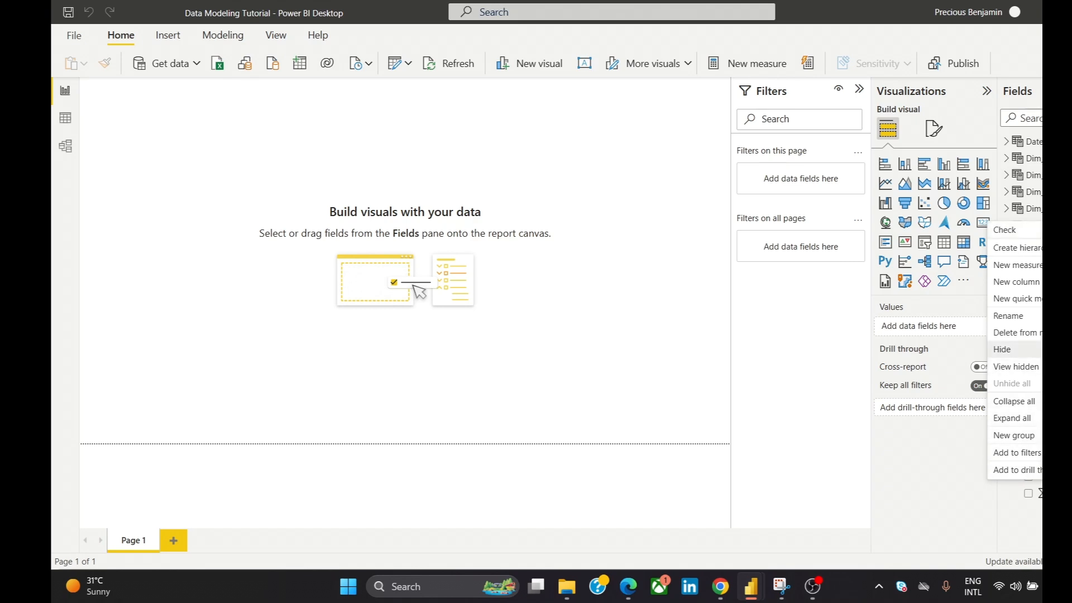
{"action": "left_click", "coordinate": [1003, 349]}
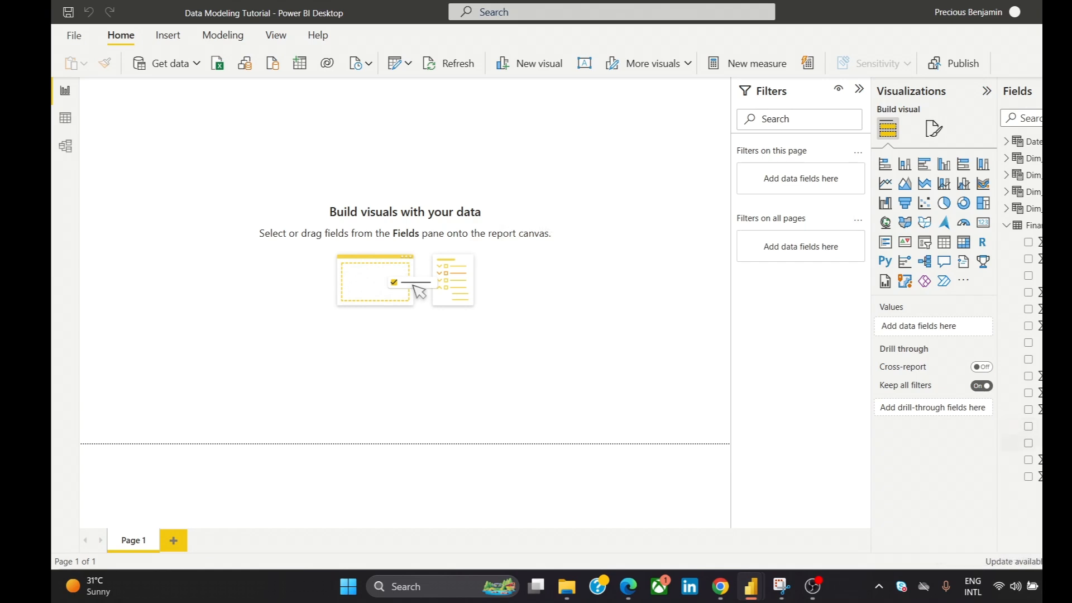
{"action": "right_click", "coordinate": [1038, 427]}
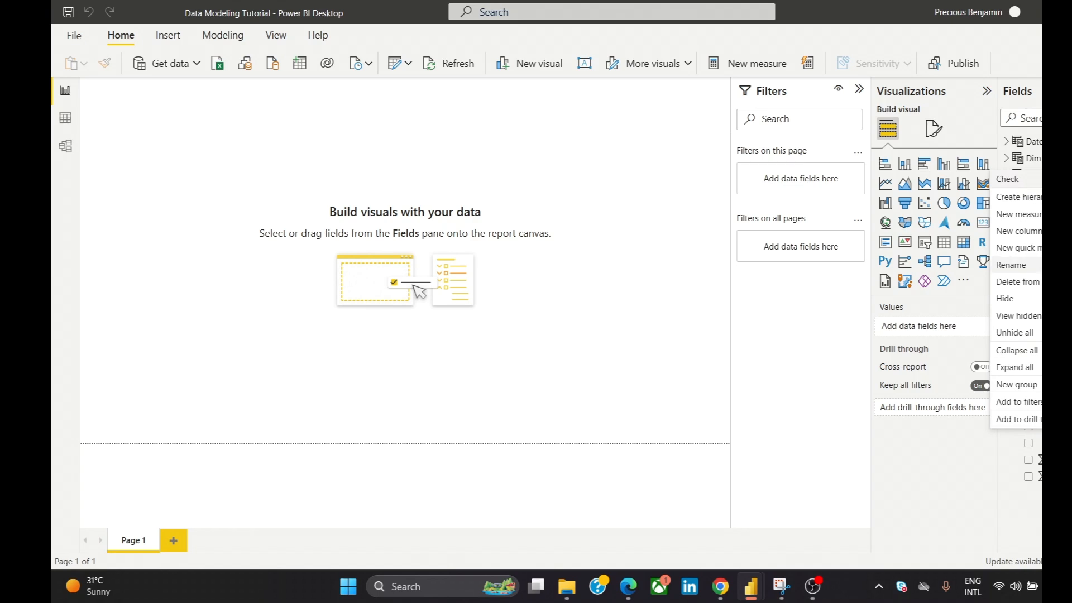
{"action": "left_click", "coordinate": [1037, 299]}
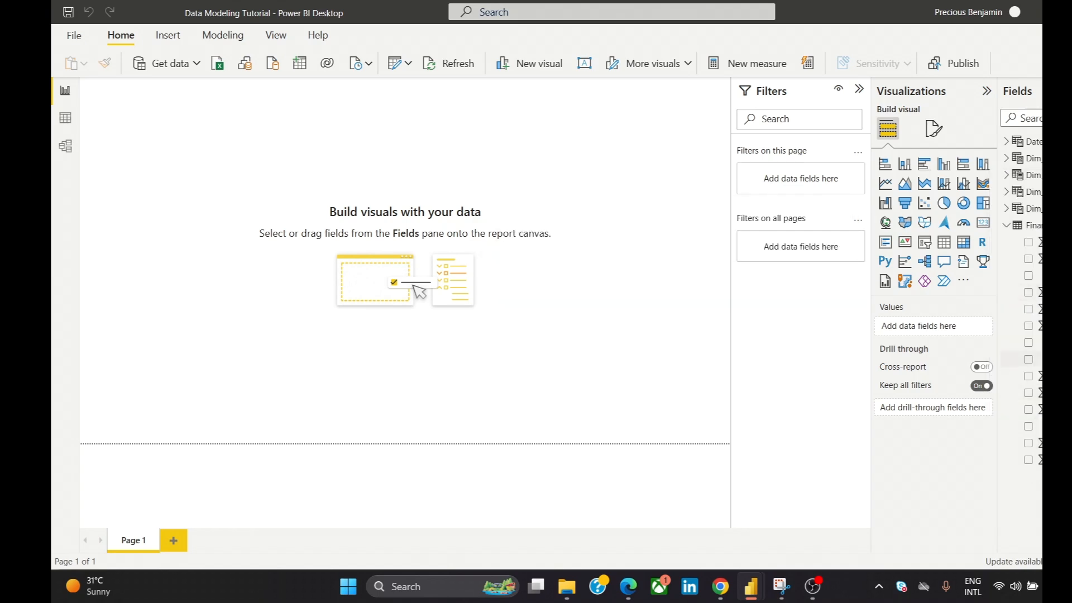
- Hide the Product and Discount Band fields of the Financials table as well
{"action": "right_click", "coordinate": [1038, 361]}
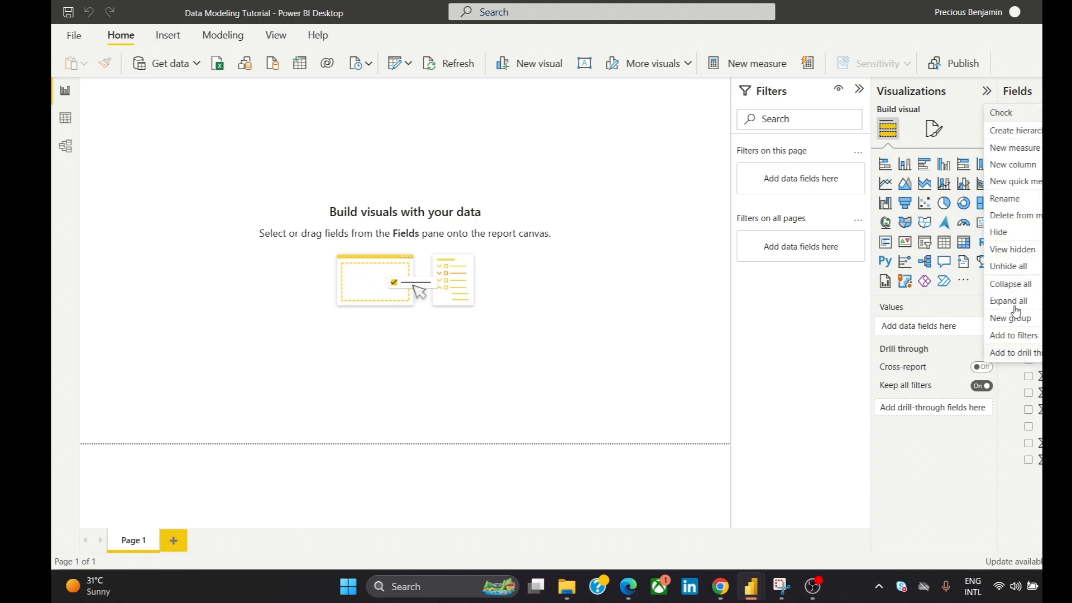
{"action": "left_click", "coordinate": [1025, 232]}
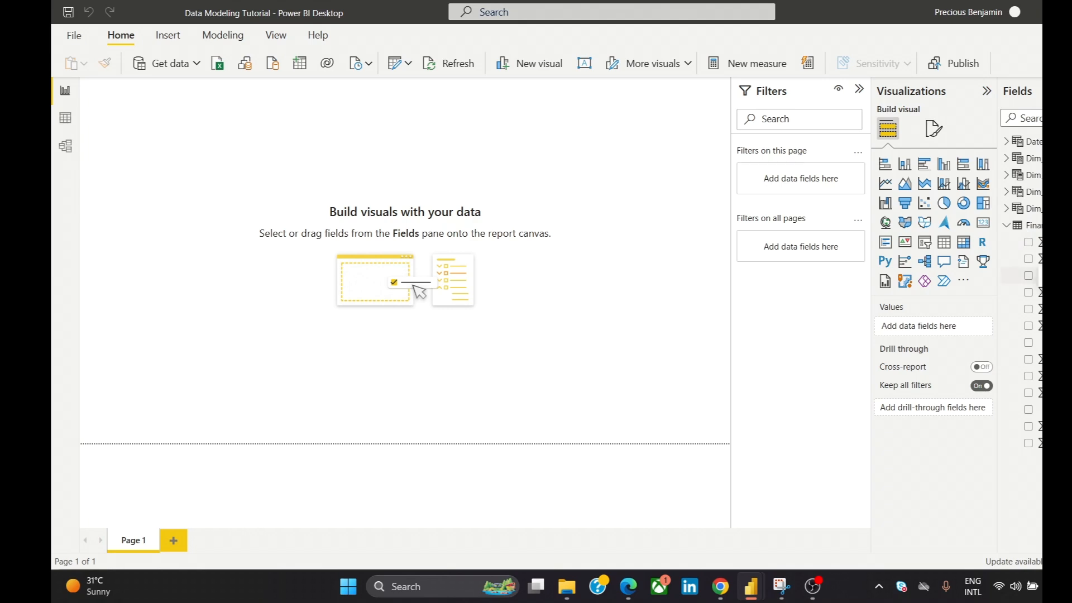
{"action": "right_click", "coordinate": [1030, 275]}
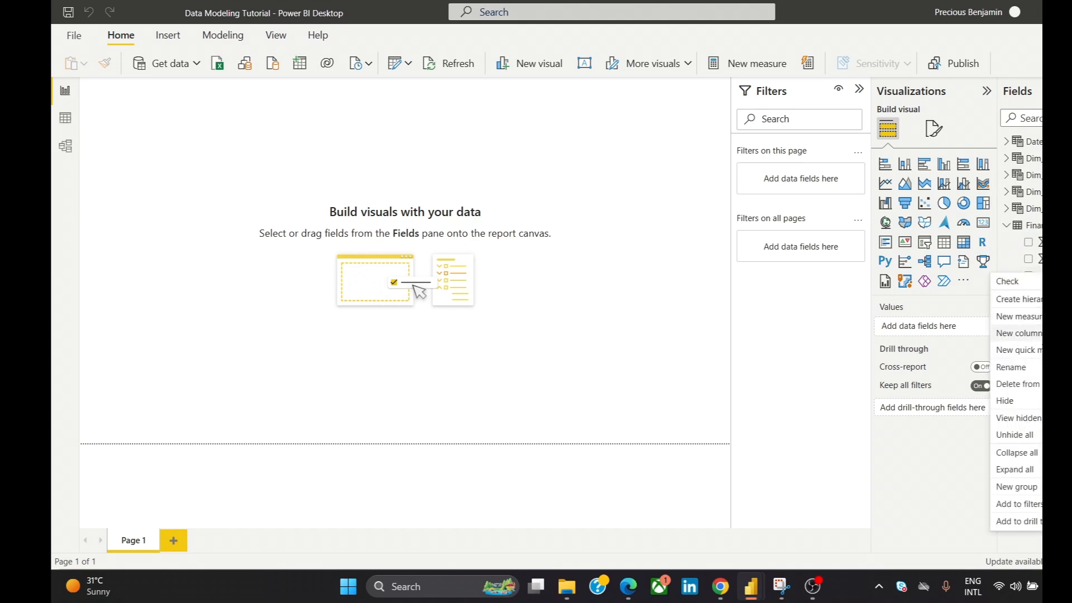
{"action": "left_click", "coordinate": [1036, 401]}
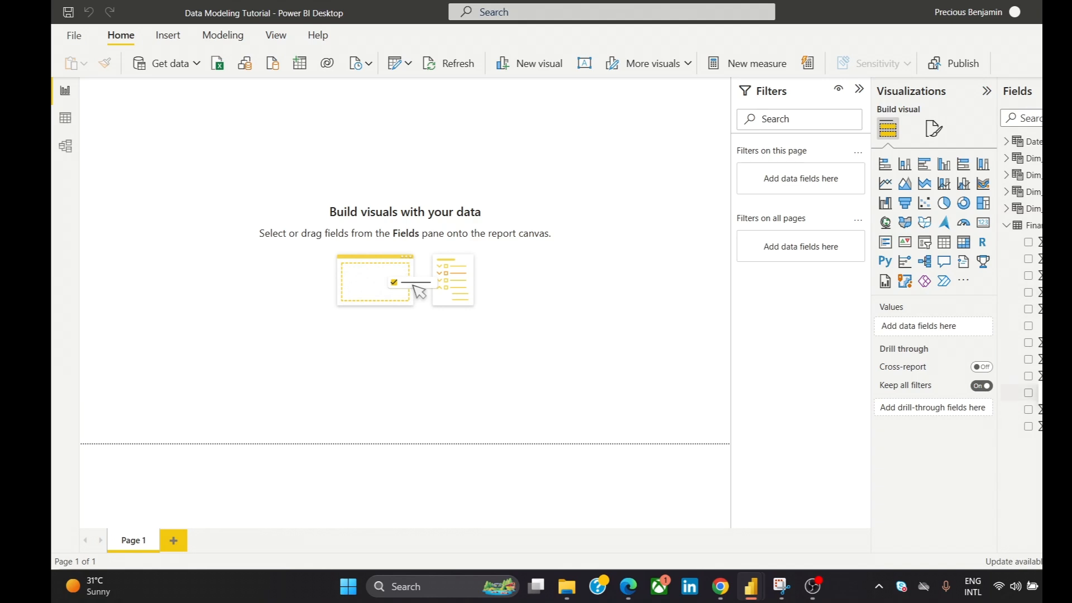
{"action": "right_click", "coordinate": [1029, 393]}
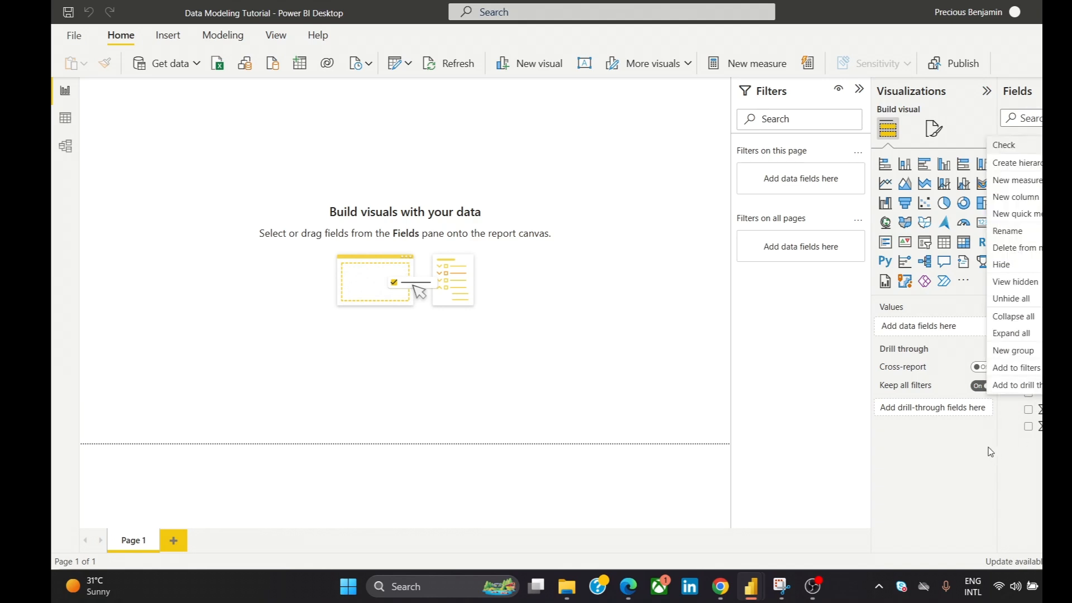
{"action": "left_click", "coordinate": [964, 452]}
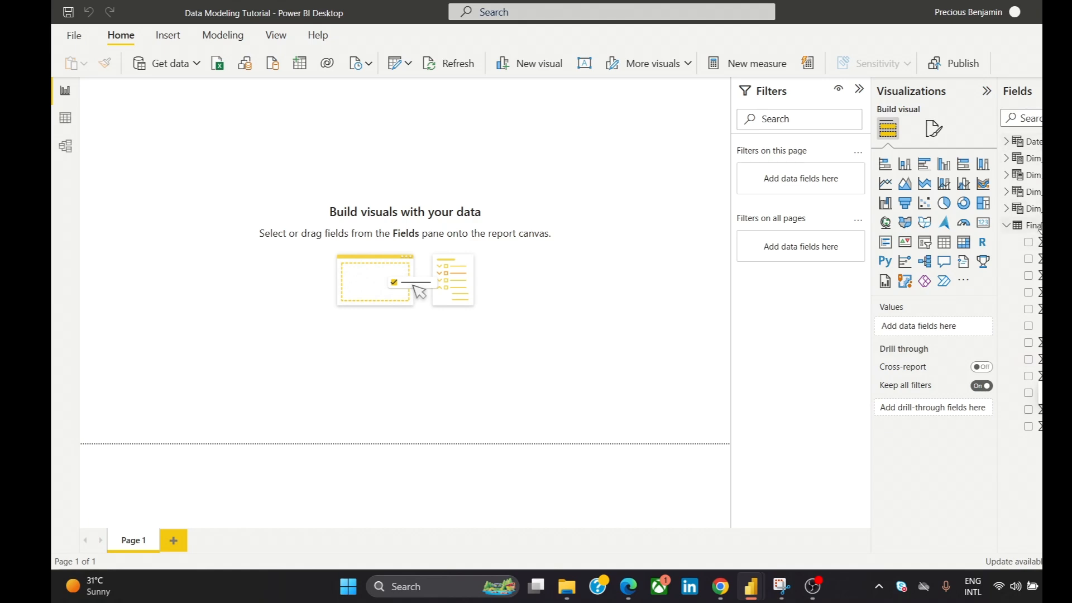
{"action": "left_click", "coordinate": [1008, 176]}
{"action": "left_click", "coordinate": [1007, 176]}
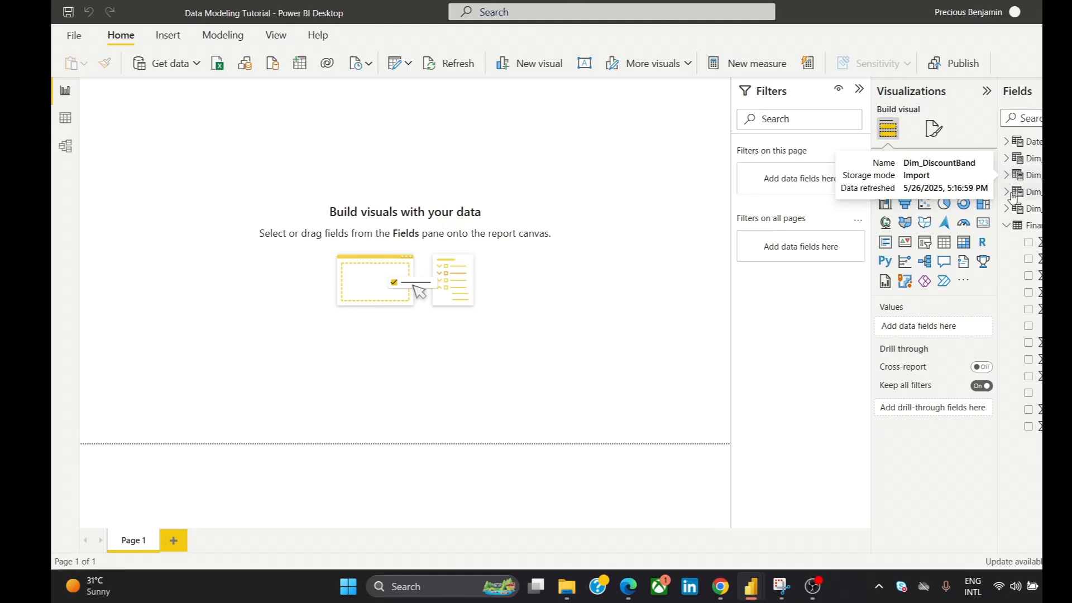